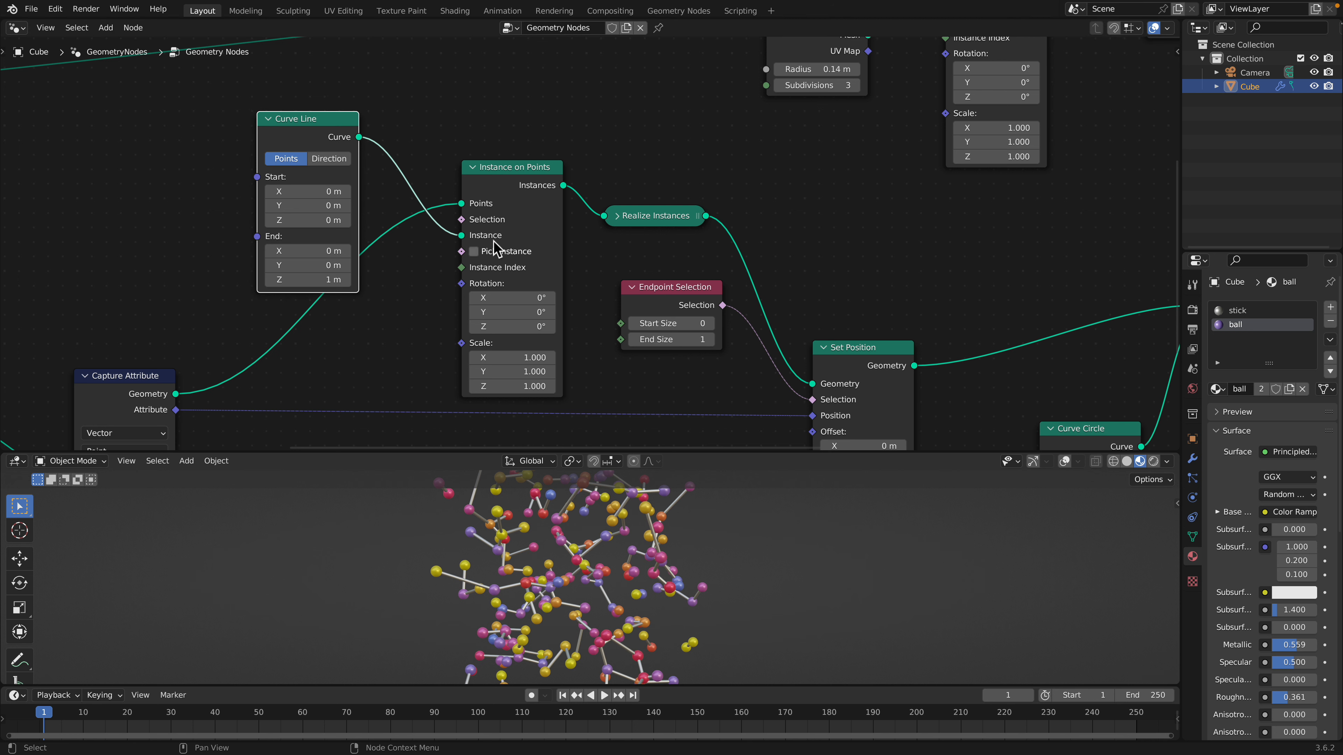
Trace the stick-generating nodes from Set Position back through Capture Attribute to the Sample Index, Index of Nearest and Position nodes
click(848, 349)
scroll(722, 289, down, 2)
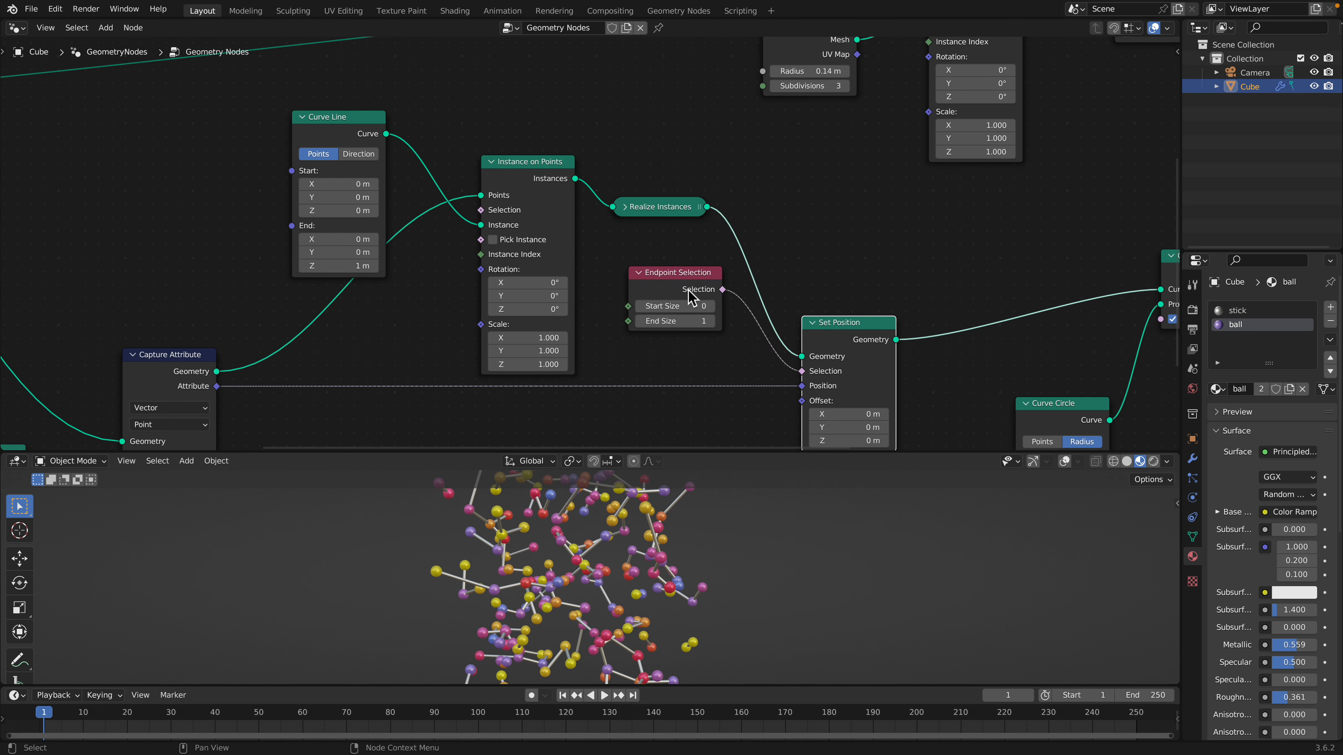
middle_drag(711, 288, 775, 255)
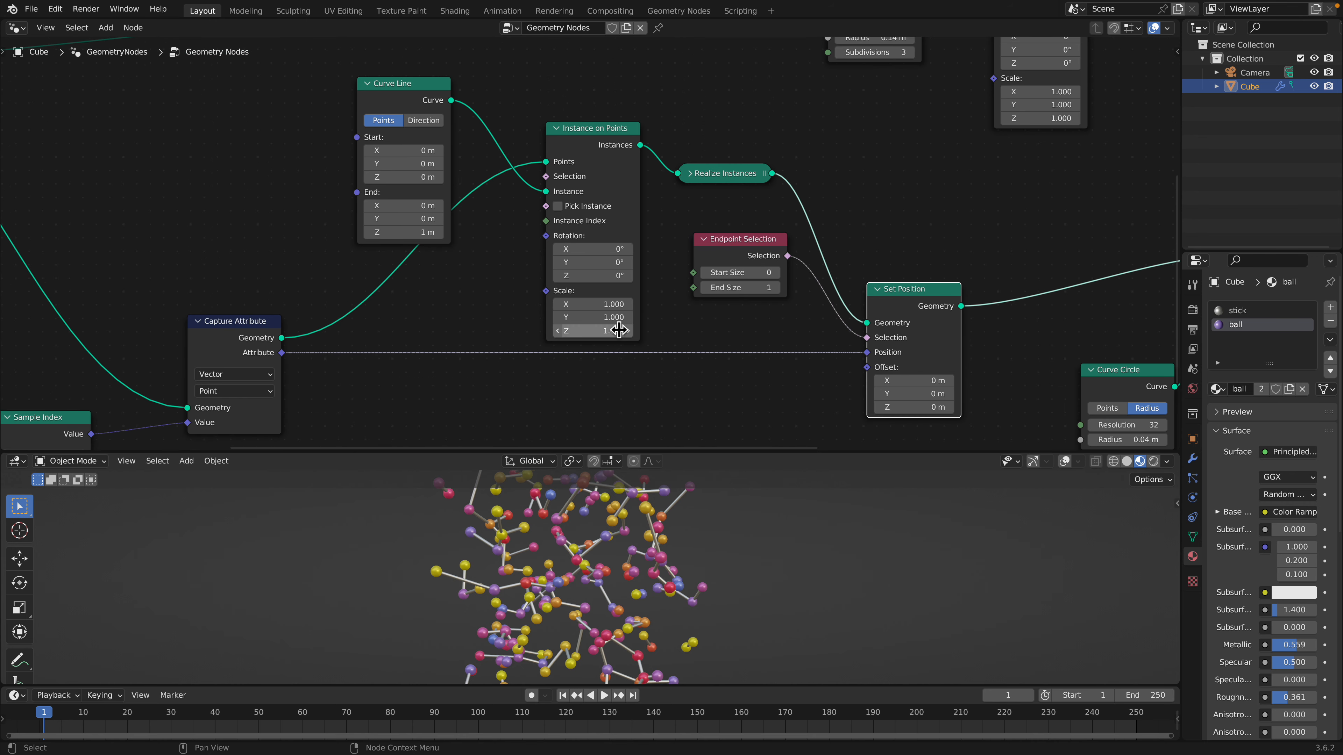
middle_drag(356, 341, 452, 318)
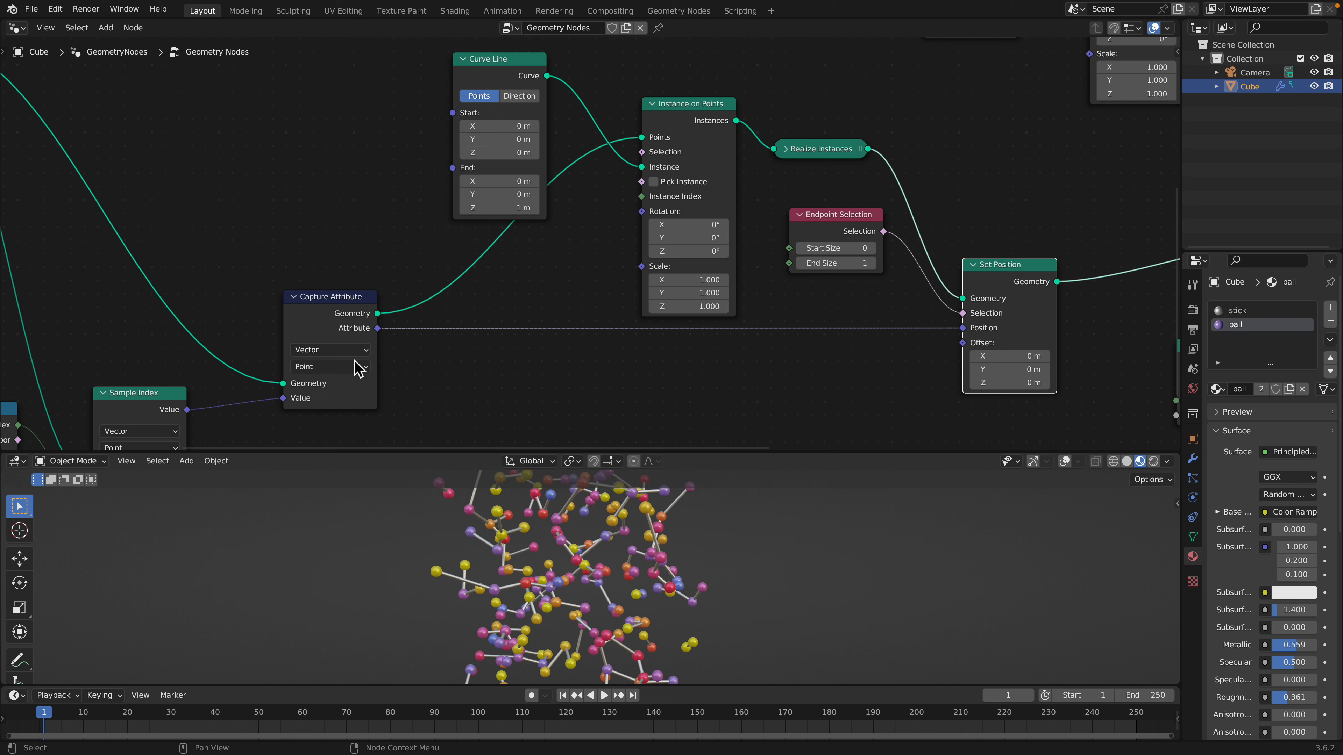
middle_drag(389, 320, 548, 375)
middle_drag(520, 242, 510, 341)
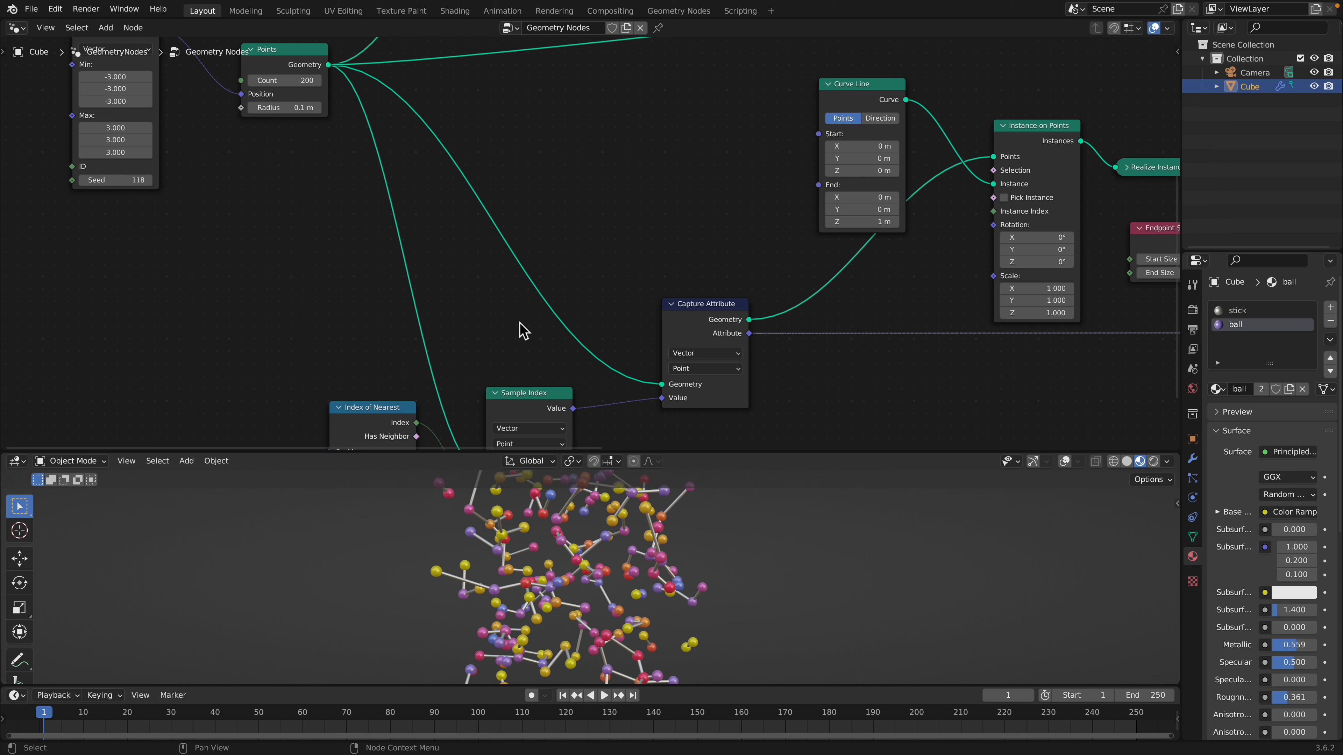
middle_drag(567, 381, 549, 292)
scroll(455, 278, down, 2)
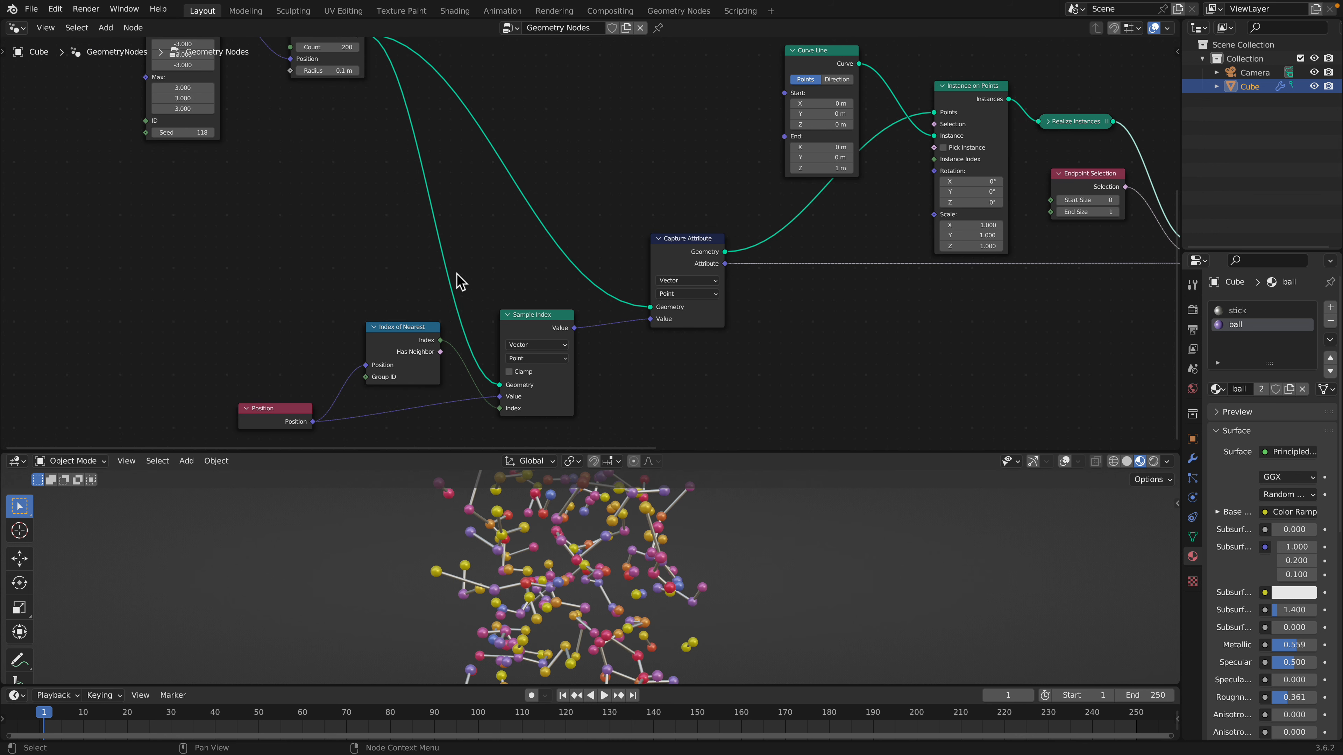
middle_drag(422, 270, 434, 296)
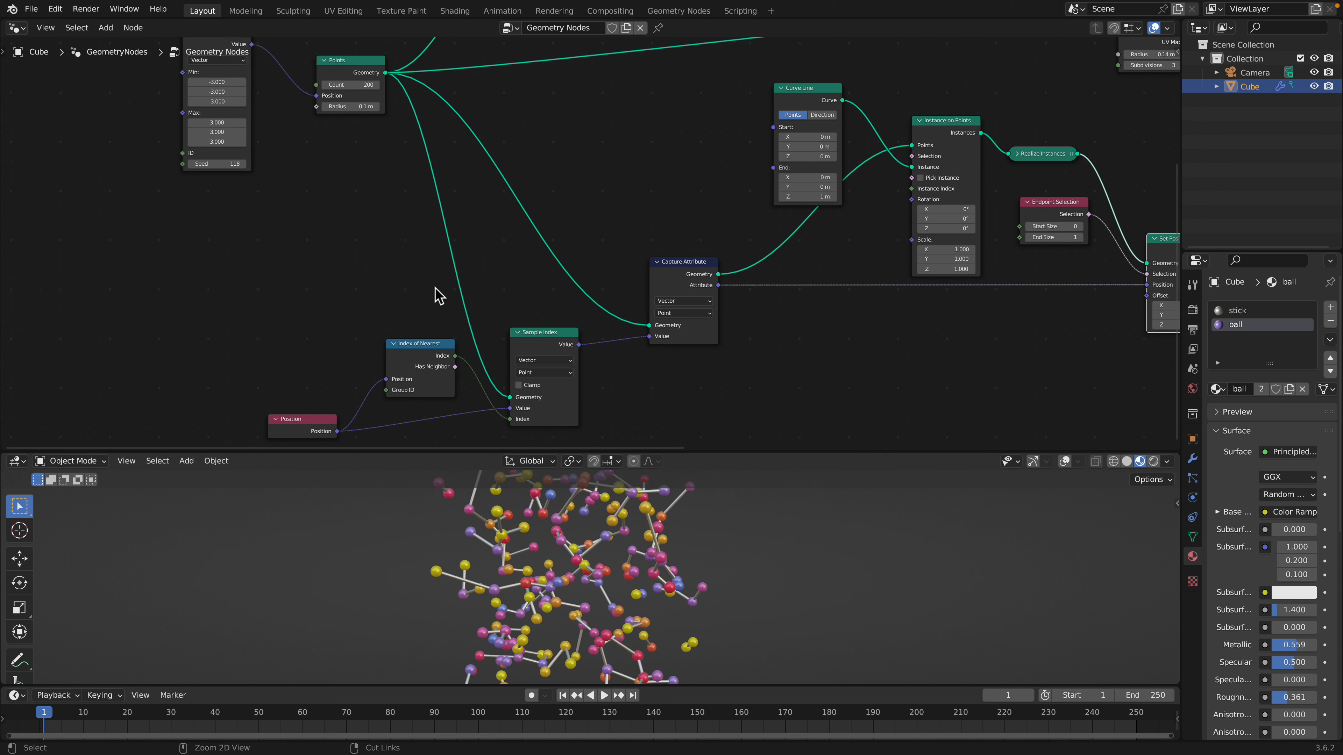
Cut the link from the Points geometry to the Sample Index geometry input and examine the effect on the sticks
ctrl+right_drag(441, 291, 503, 277)
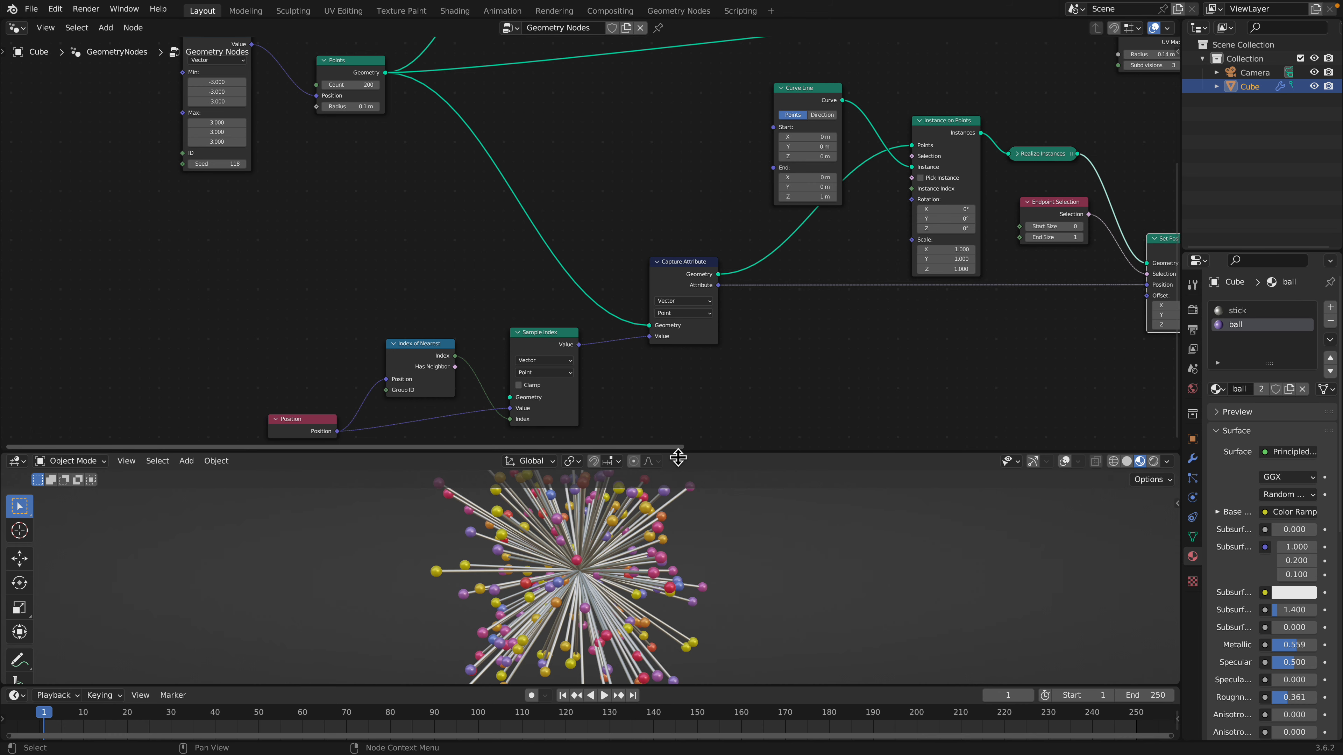
drag(675, 453, 677, 431)
middle_drag(682, 465, 580, 564)
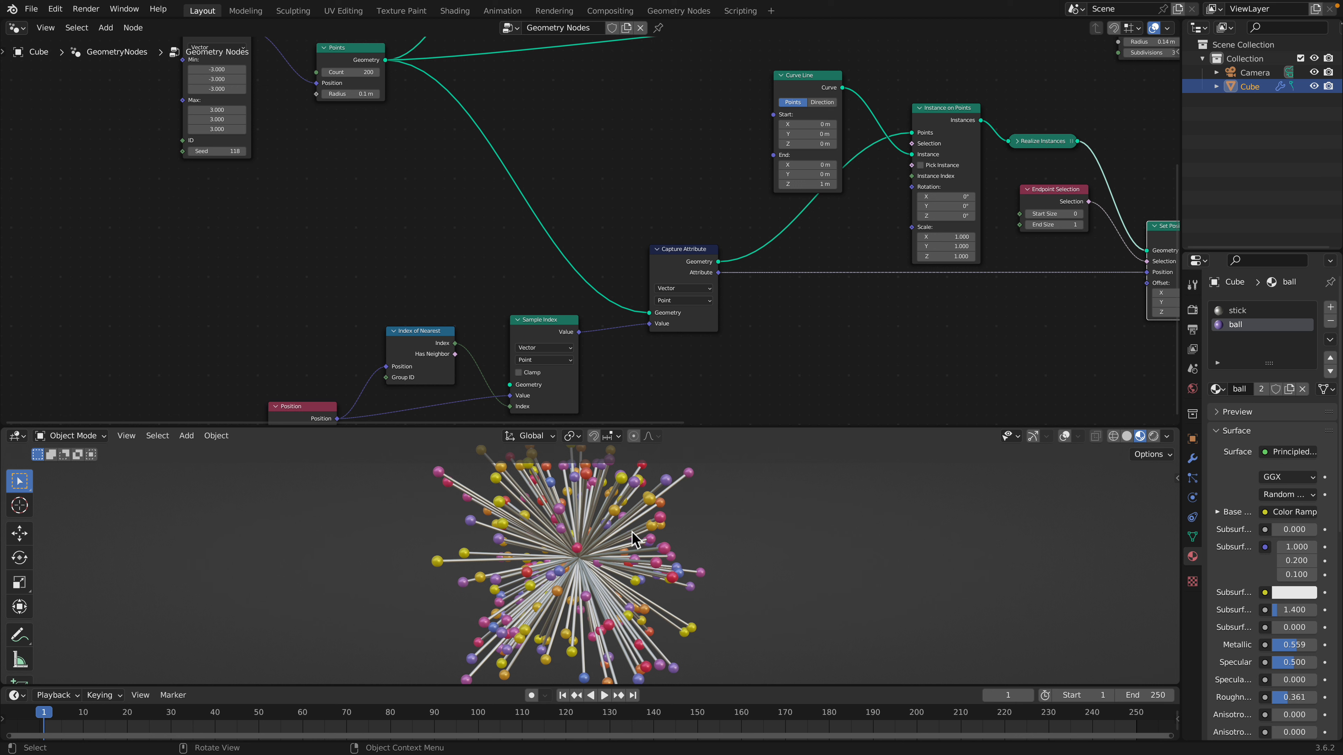
middle_drag(608, 501, 602, 569)
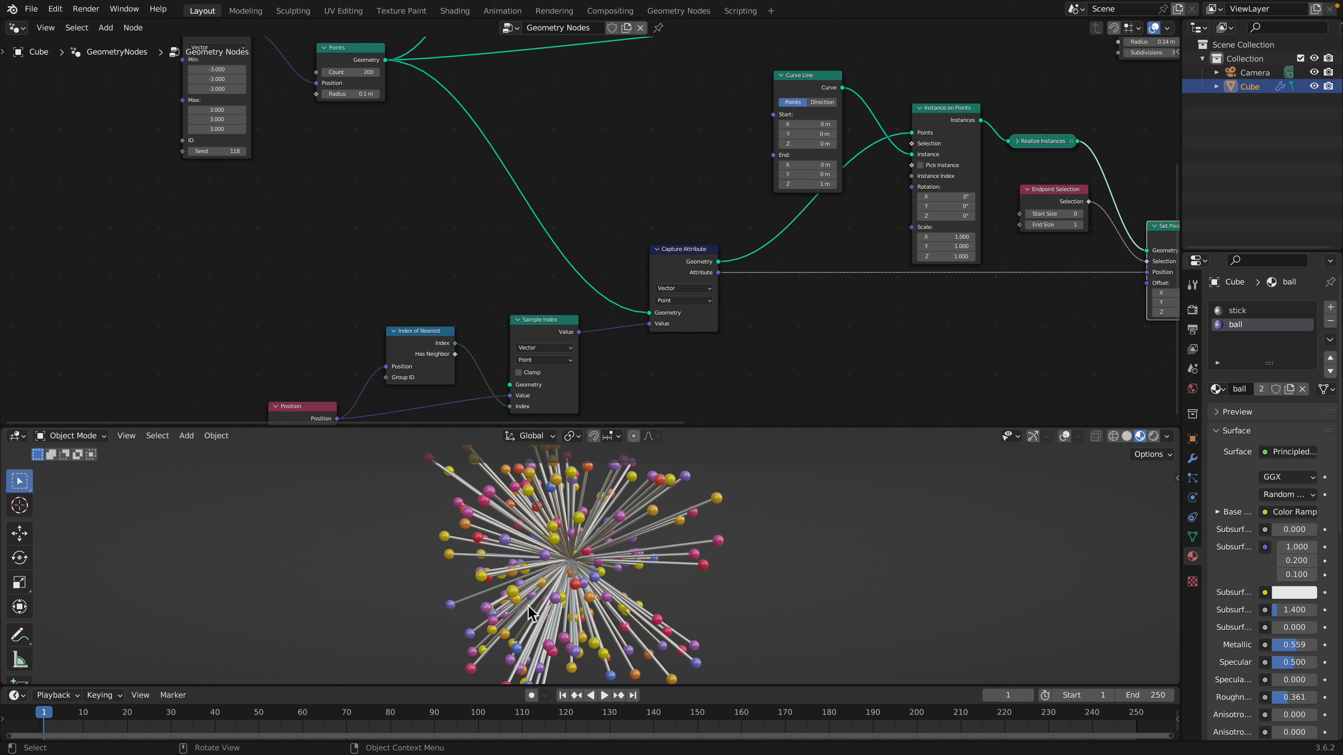
middle_drag(638, 602, 596, 582)
Reconnect the Points geometry output to the Sample Index geometry input
middle_drag(457, 235, 453, 272)
drag(341, 87, 331, 89)
middle_drag(402, 177, 398, 148)
drag(334, 64, 511, 393)
middle_drag(495, 381, 474, 324)
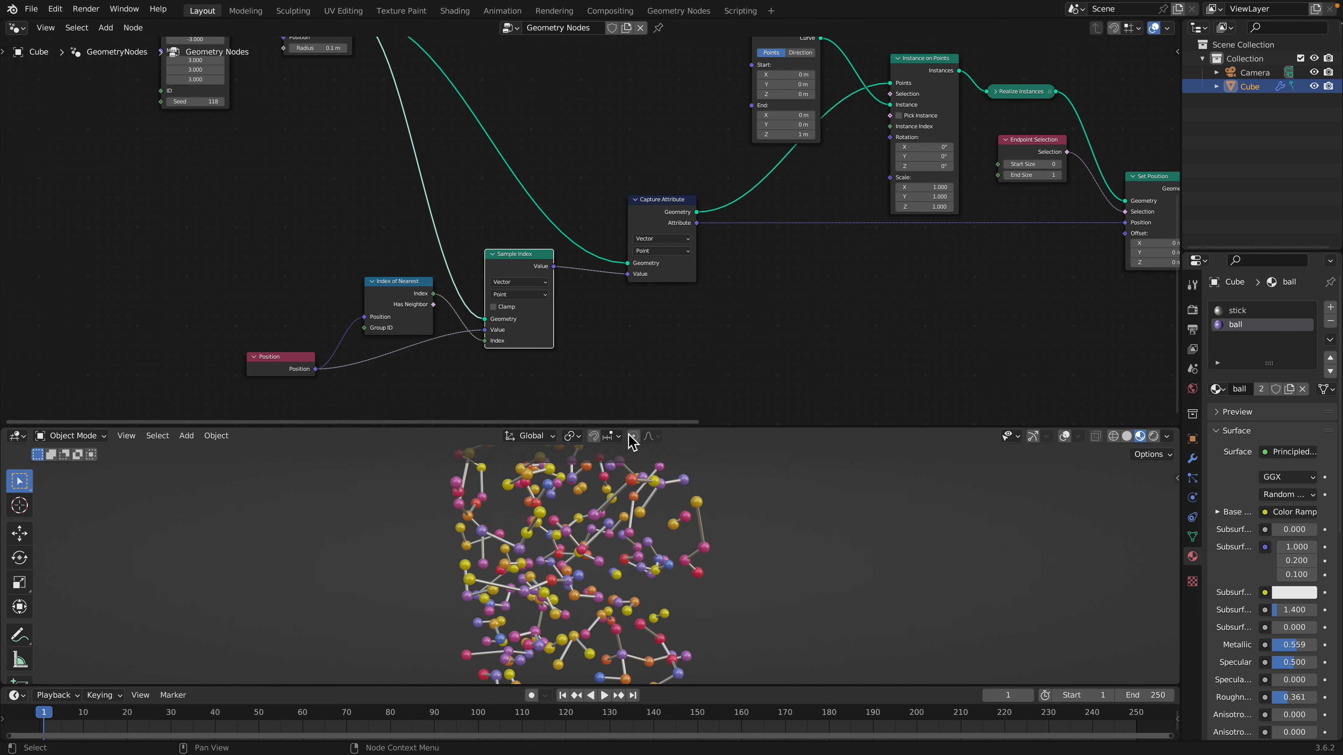
Enlarge the 3D viewport to examine the ball-and-stick structure from several angles, and save the file
drag(629, 424, 632, 285)
middle_drag(661, 423, 585, 470)
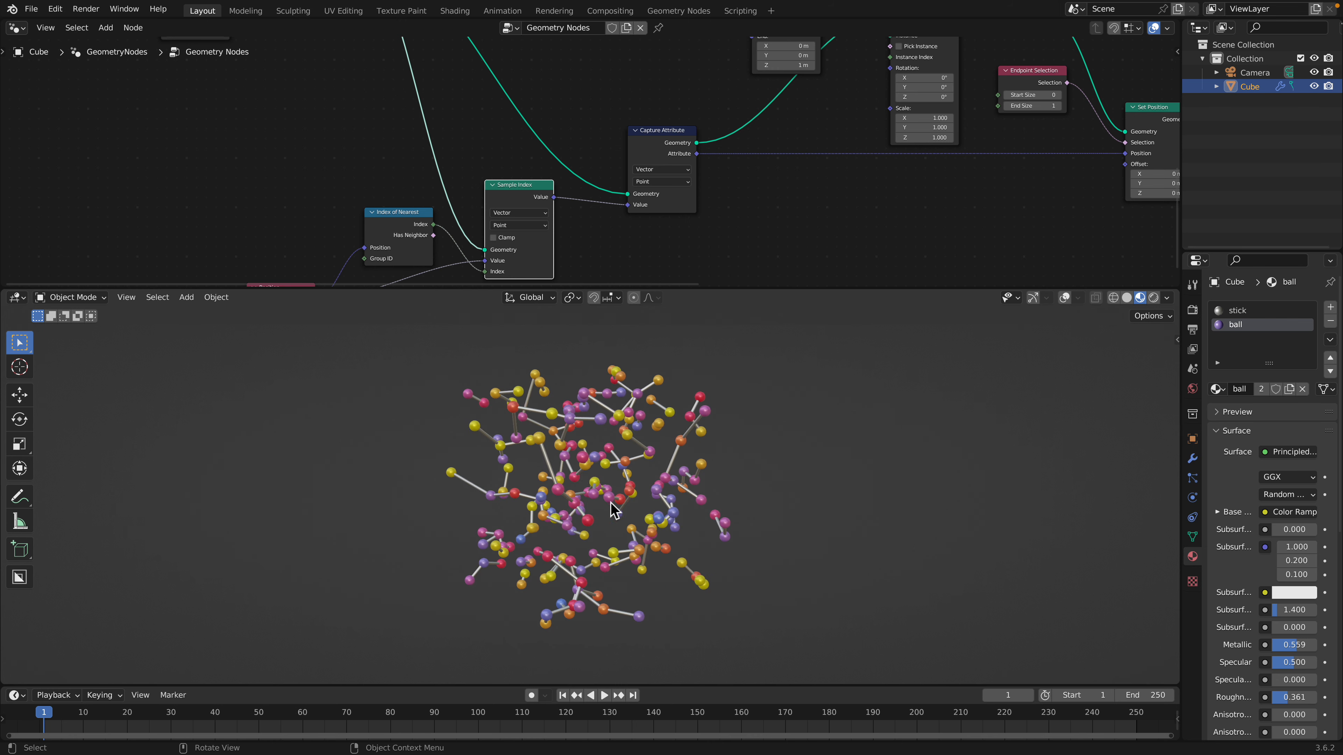
scroll(661, 513, up, 5)
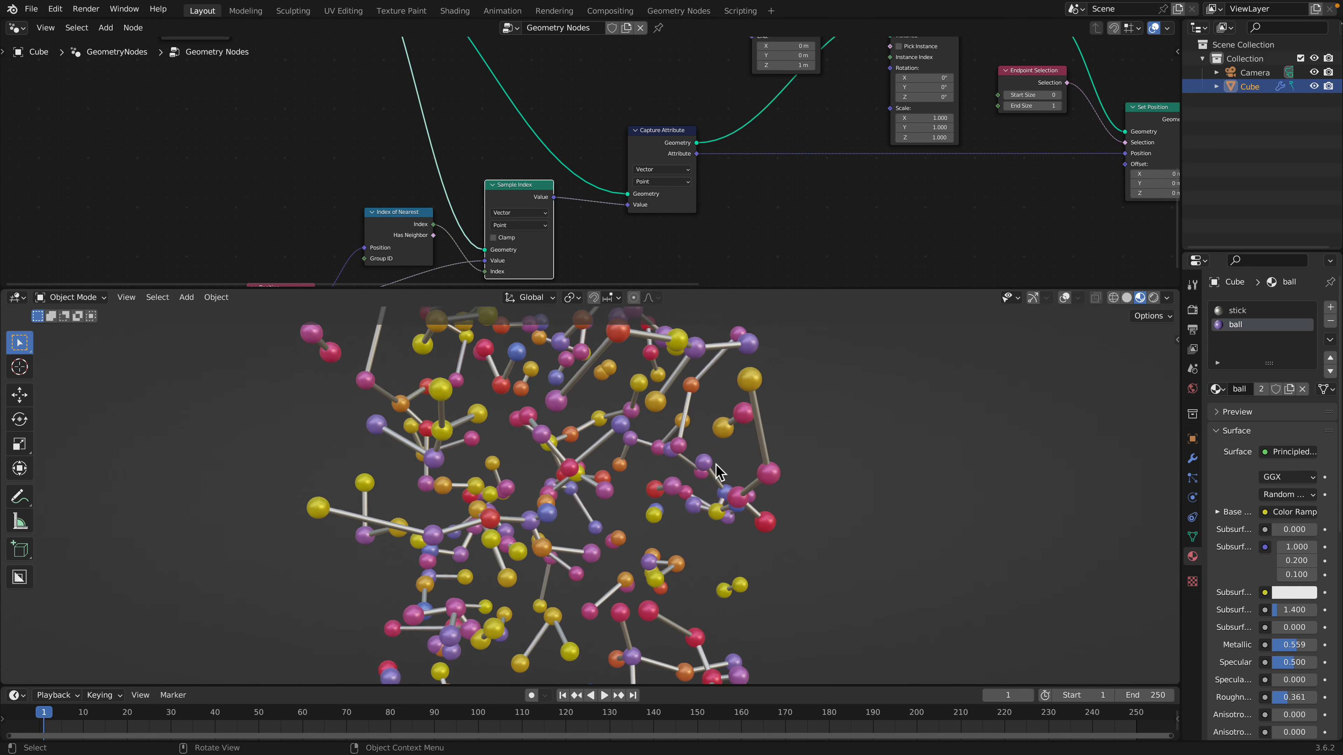
scroll(718, 471, down, 3)
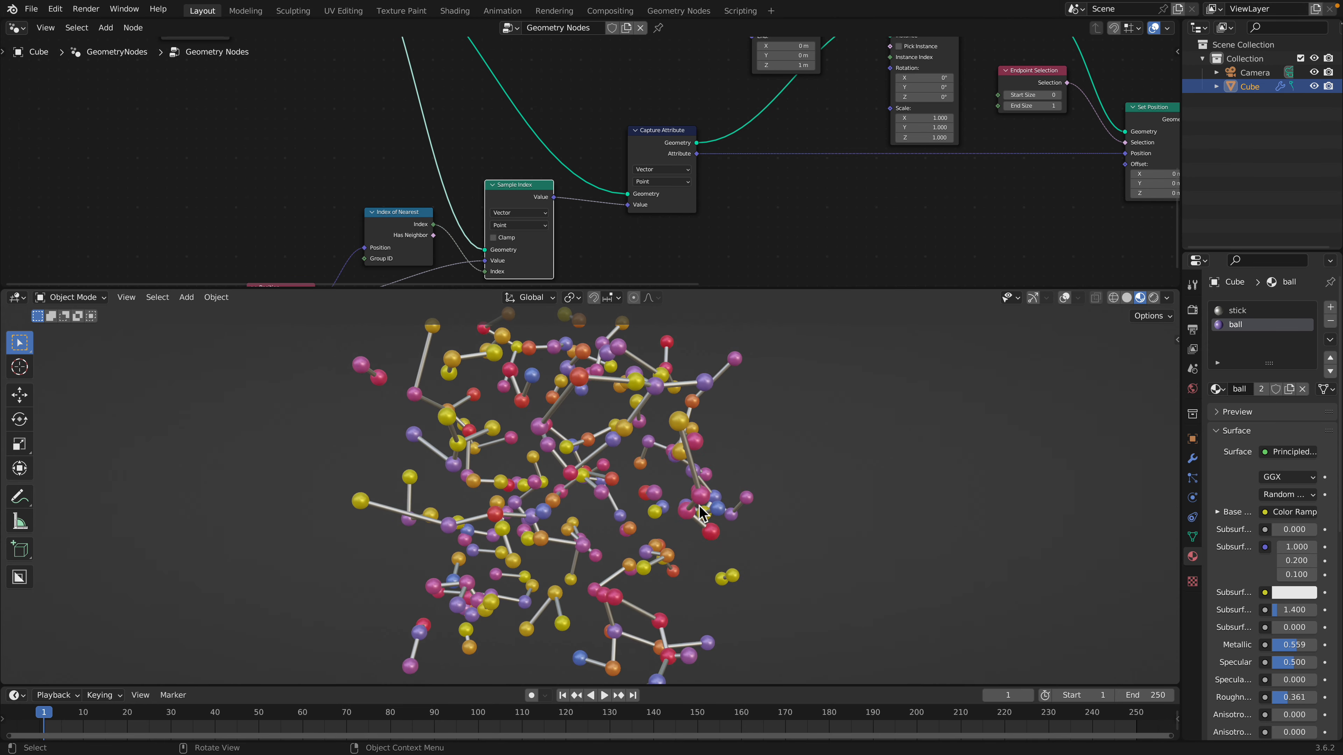
middle_drag(702, 512, 384, 395)
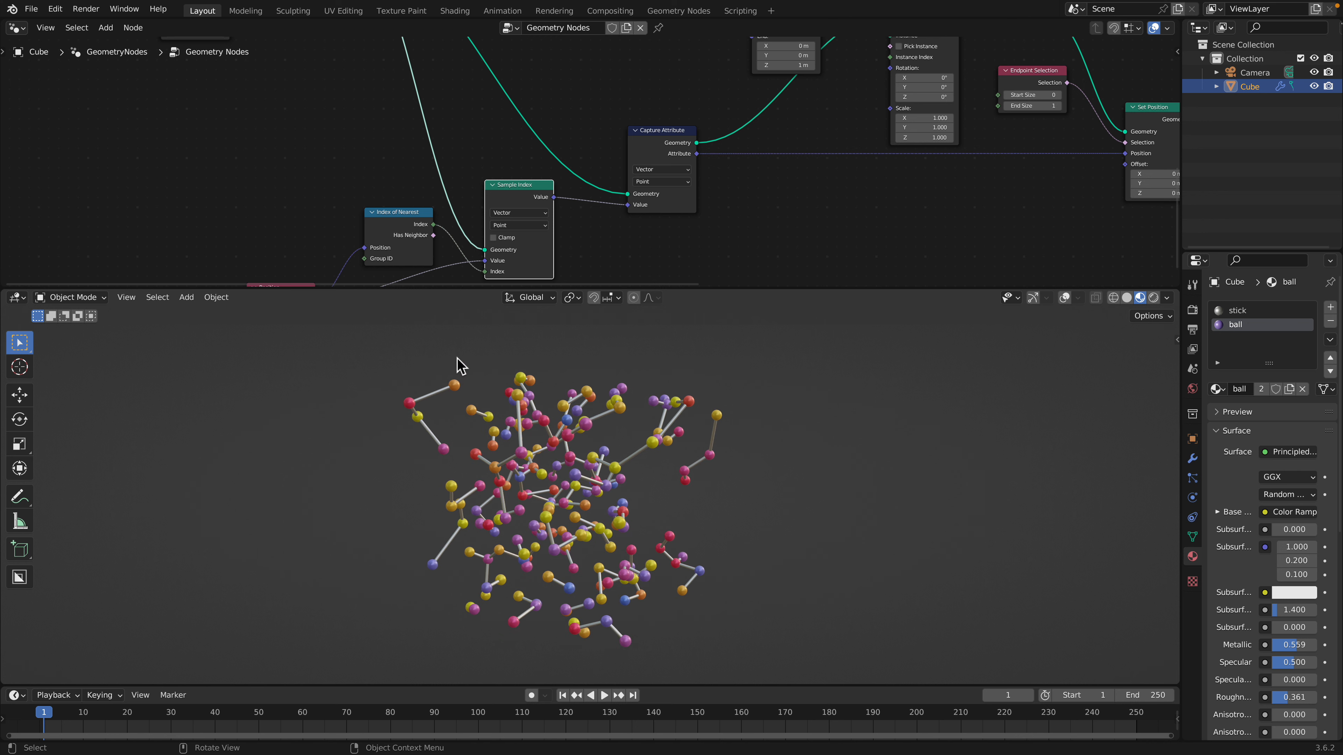
middle_drag(540, 381, 665, 366)
scroll(460, 407, up, 1)
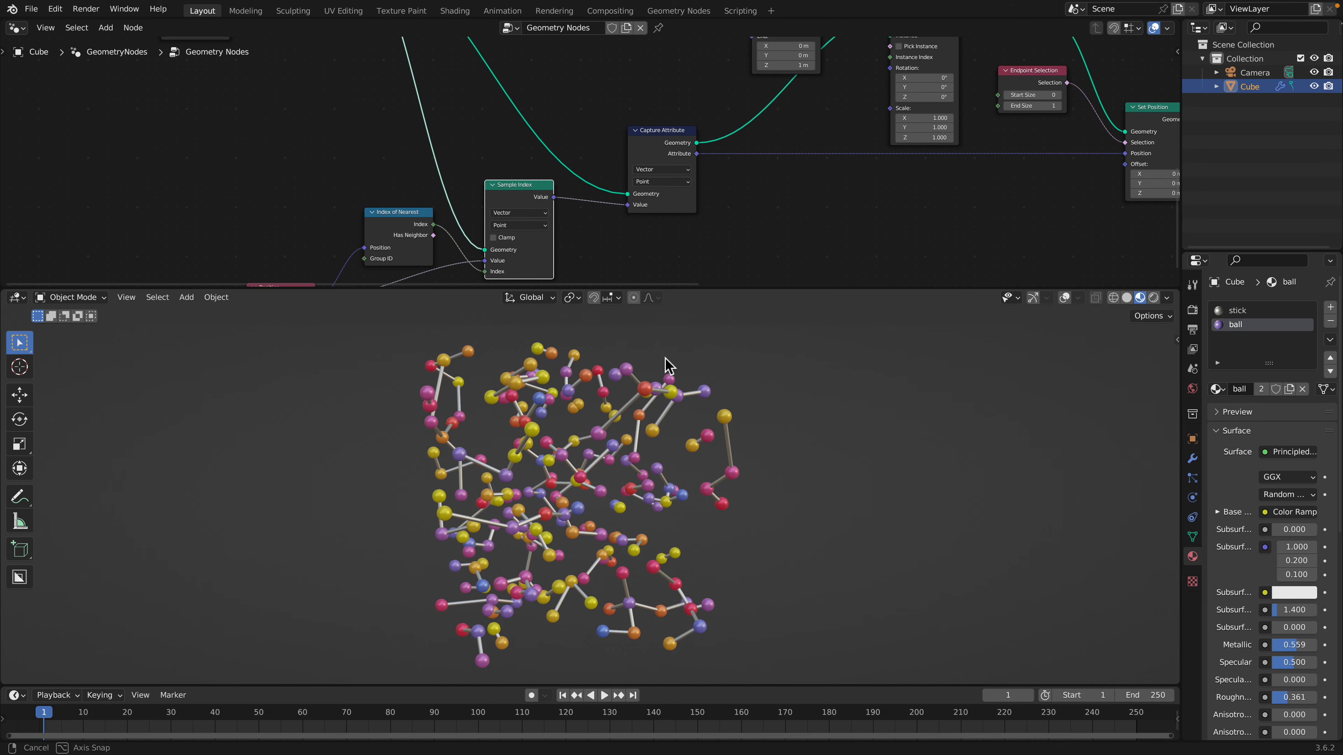
key(ctrl+s)
Enlarge the node editor and rearrange the Set Position, Curve Circle and Curve to Mesh nodes into a tidier chain
scroll(511, 180, down, 2)
middle_drag(510, 180, 531, 209)
scroll(531, 206, down, 1)
drag(533, 207, 534, 181)
middle_drag(534, 181, 551, 210)
scroll(551, 210, up, 2)
drag(662, 289, 662, 434)
scroll(447, 265, up, 2)
middle_drag(447, 266, 521, 234)
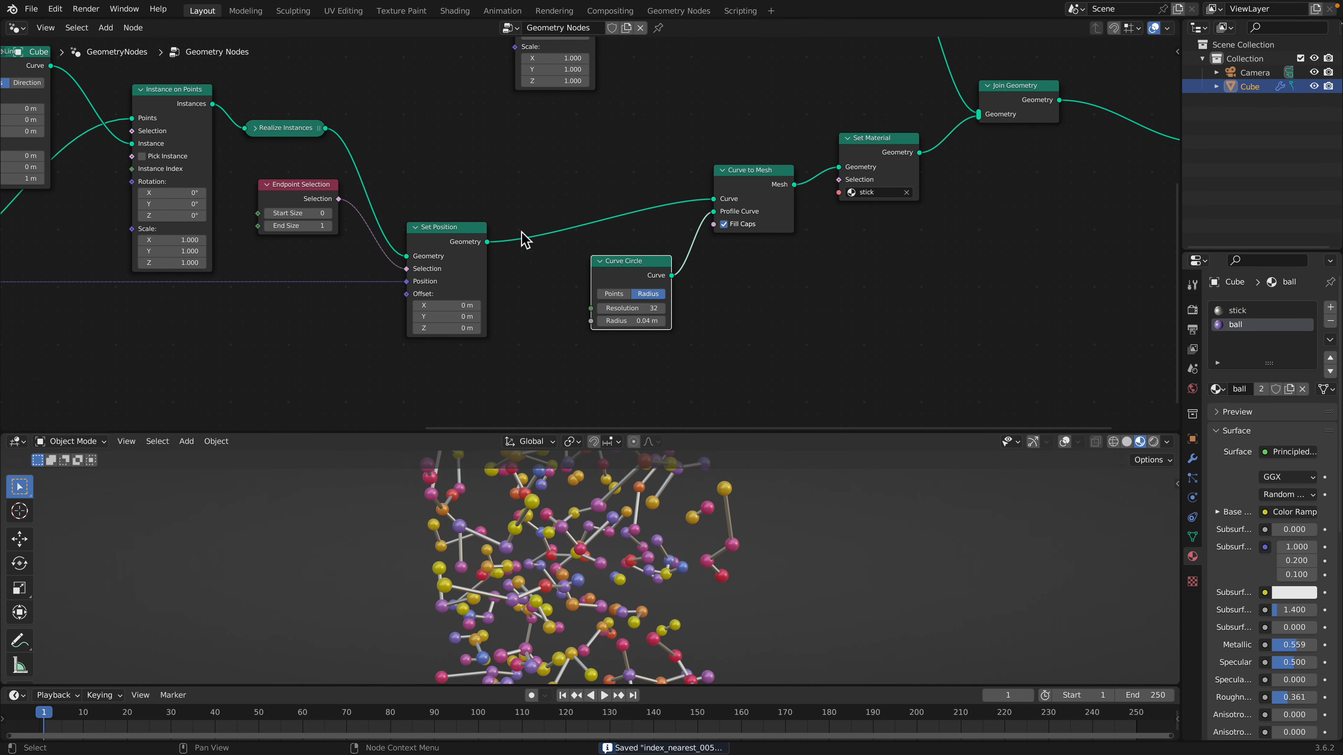
drag(452, 243, 503, 216)
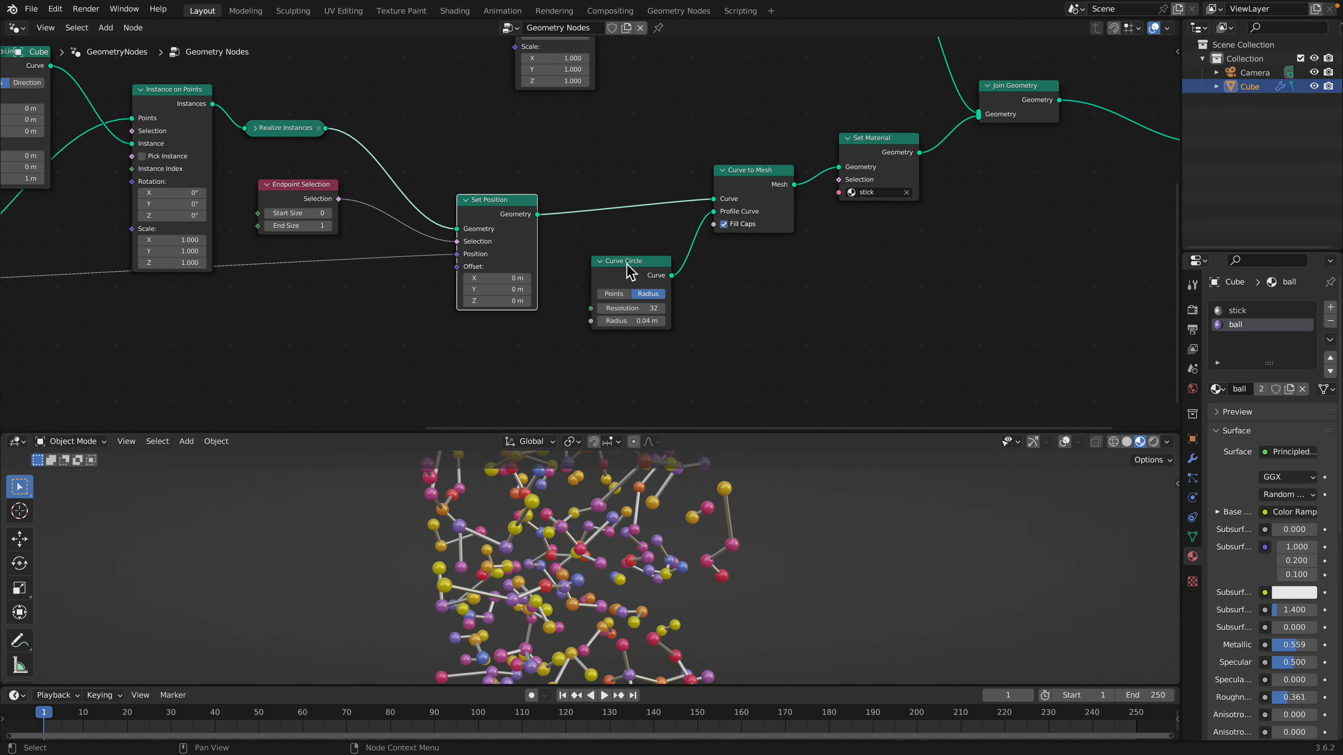
drag(629, 272, 638, 255)
drag(721, 199, 708, 200)
middle_drag(707, 210, 642, 263)
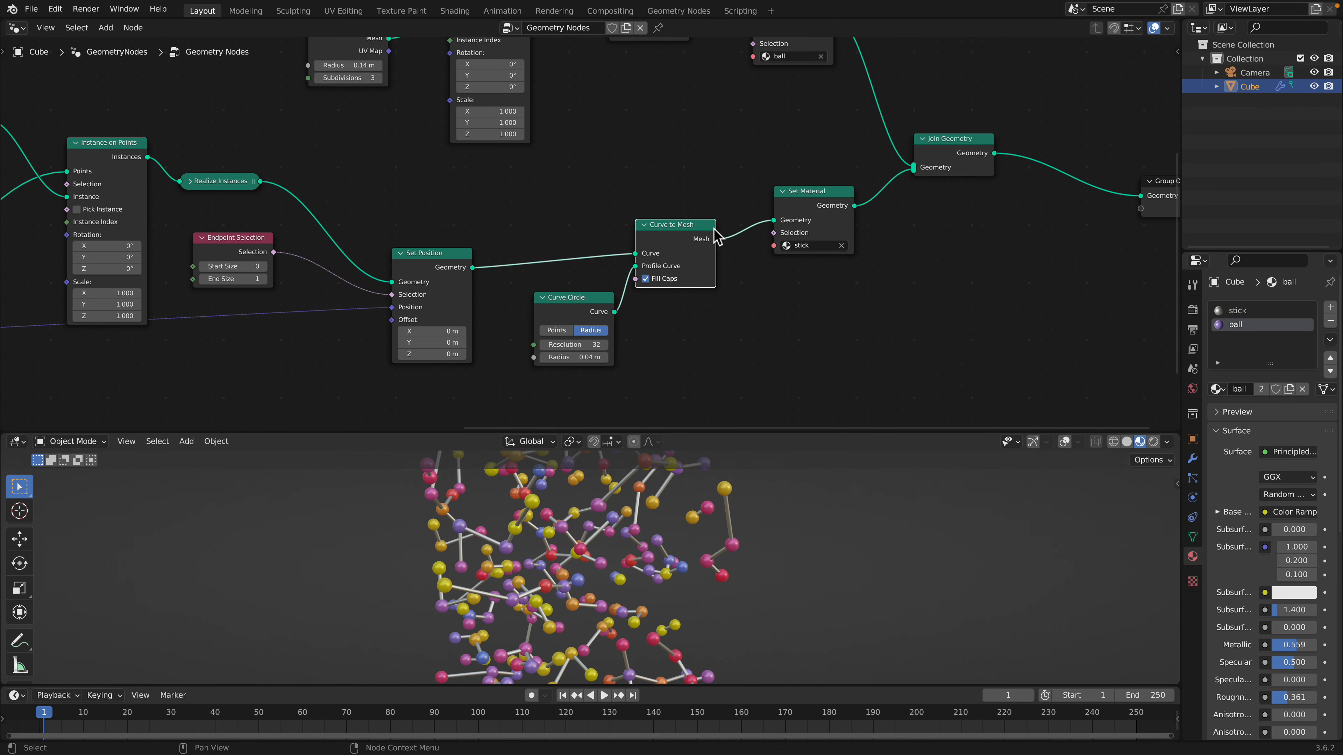
click(600, 300)
mouse_move(570, 354)
shift+mouse_down()
mouse_move(549, 354)
mouse_move(570, 354)
shift+mouse_up()
Tidy the stick's Set Material, Join Geometry and Group Output nodes, saving the file along the way
middle_drag(808, 202, 711, 219)
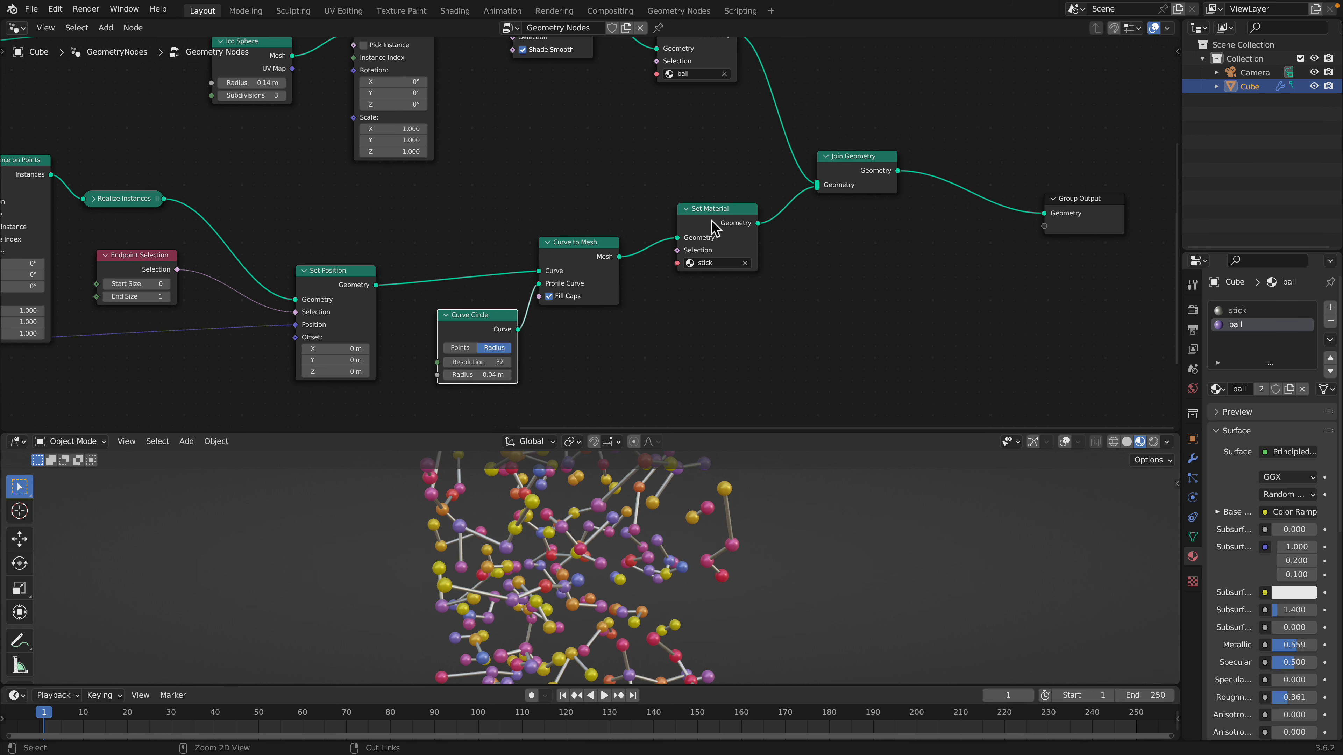
drag(711, 217, 710, 203)
key(ctrl+s)
middle_drag(865, 155, 766, 186)
drag(768, 188, 794, 137)
drag(976, 229, 955, 161)
scroll(835, 149, down, 1)
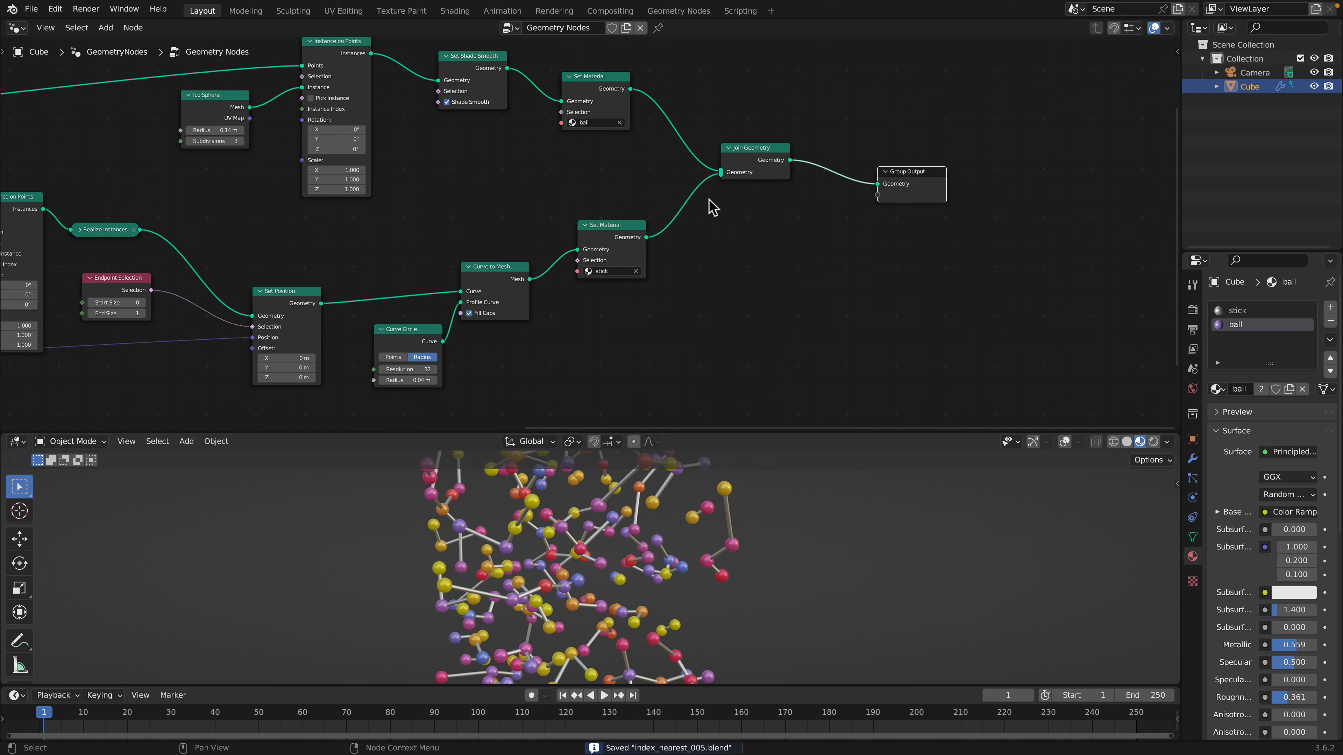
Enlarge the 3D viewport and bring the Index of Nearest, Sample Index and Capture Attribute nodes into view
drag(740, 435, 741, 289)
scroll(593, 196, down, 2)
middle_drag(201, 216, 762, 107)
scroll(564, 176, up, 3)
middle_drag(513, 172, 645, 149)
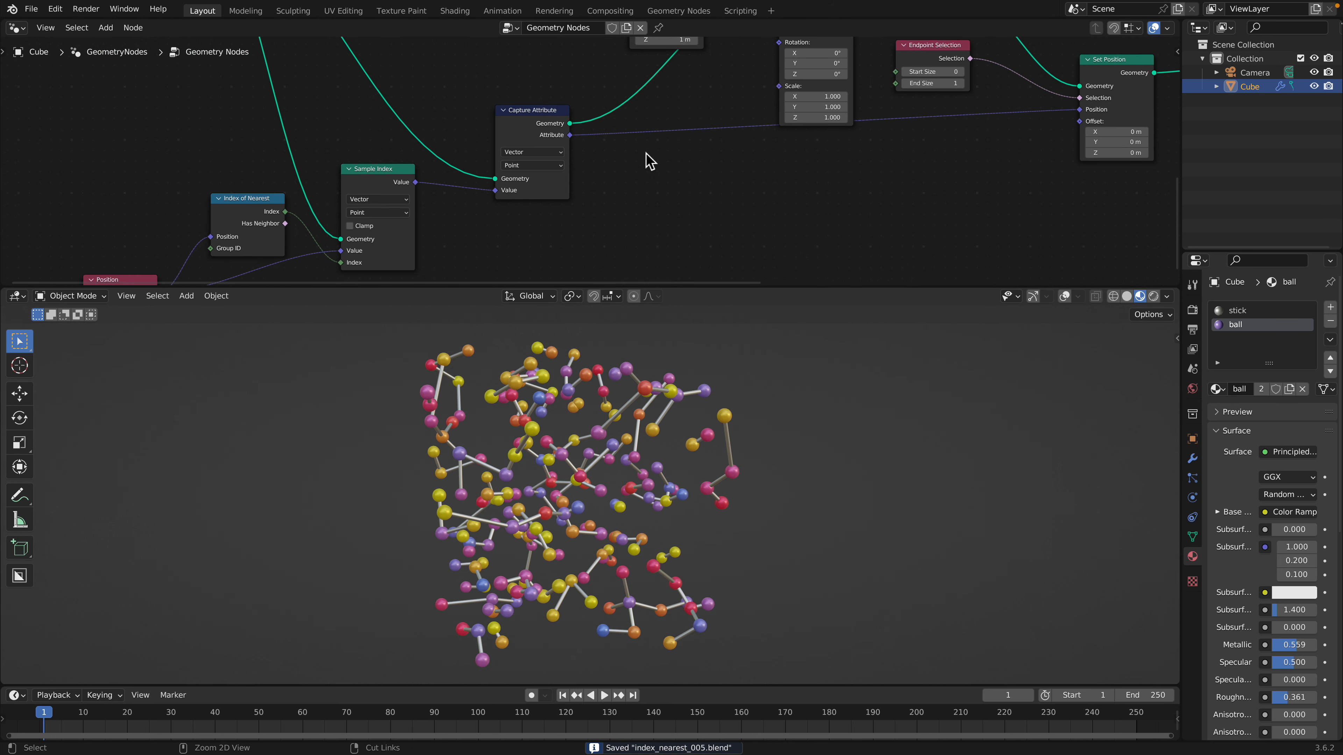
Switch to Safari and open the Blender Stack Exchange question about the Group Id input of the Index of Nearest node
key(ctrl+Left)
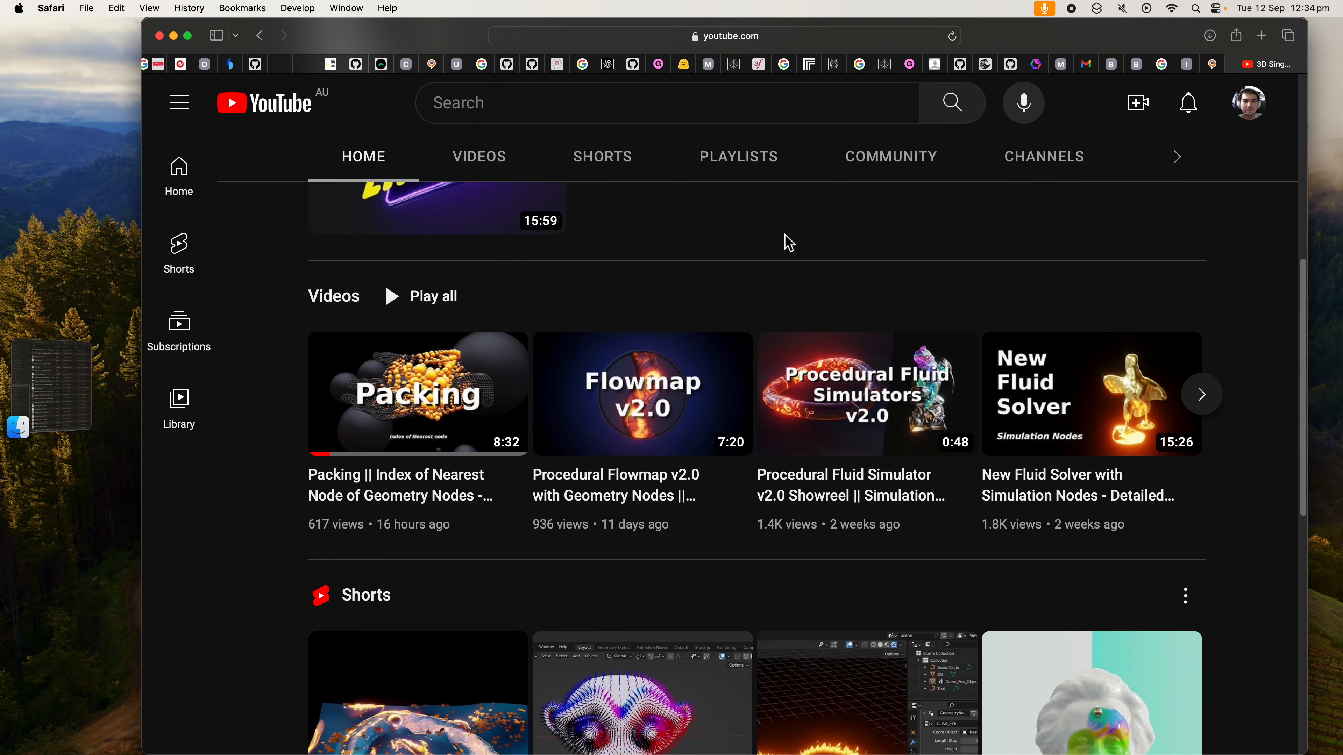
click(1214, 64)
scroll(740, 365, down, 3)
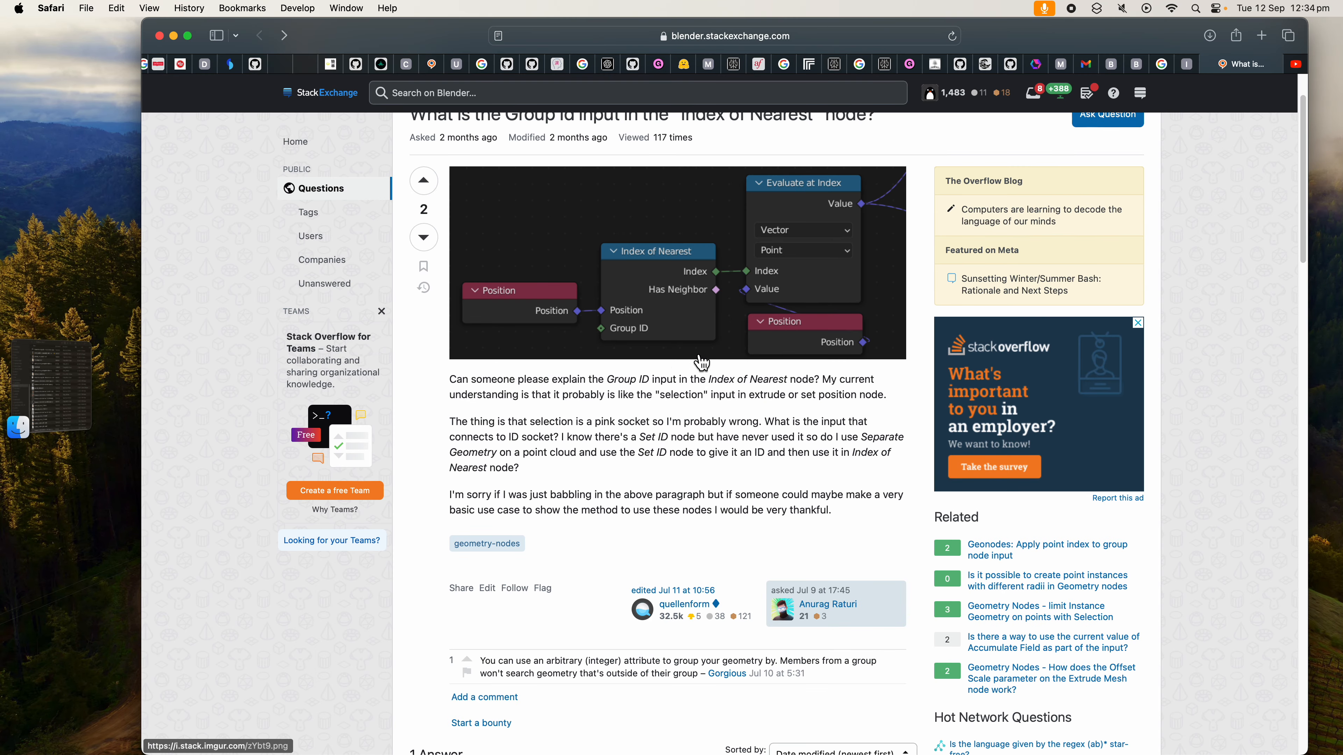
scroll(662, 354, up, 3)
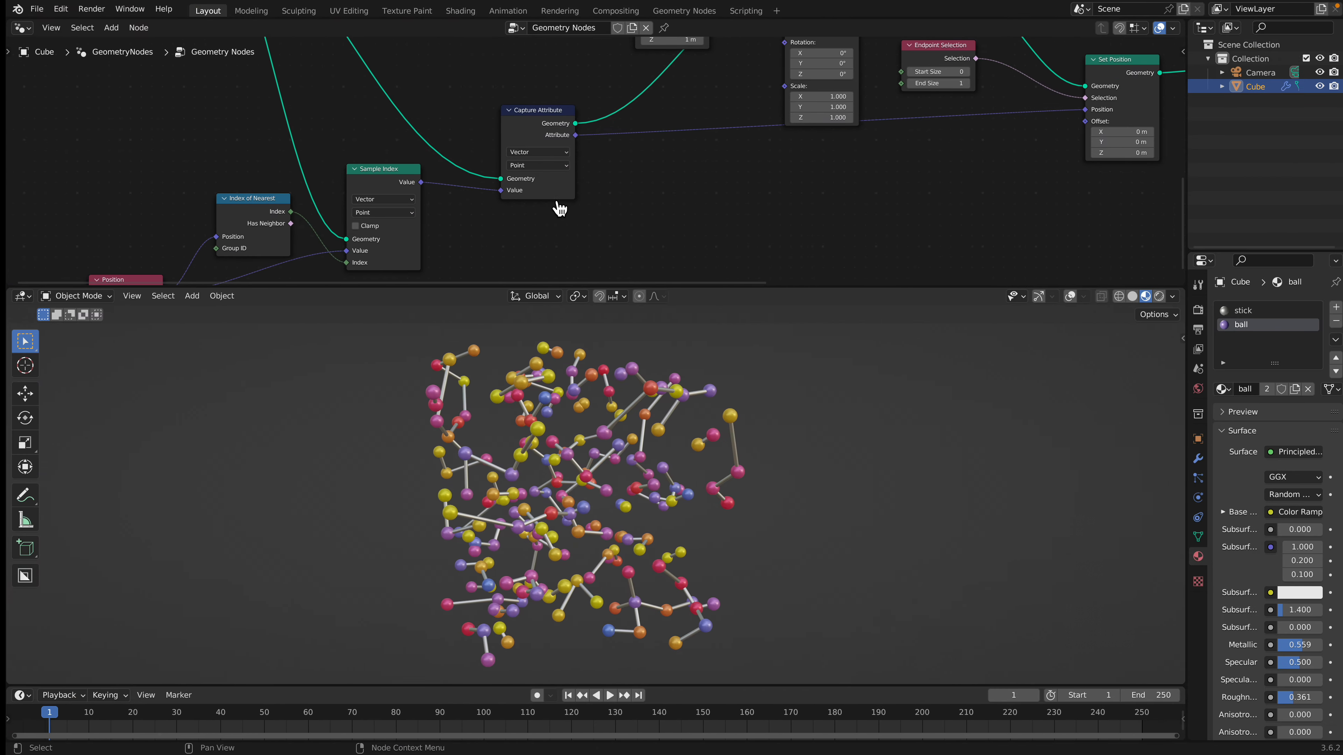
mouse_move(555, 204)
middle_down()
mouse_move(614, 193)
mouse_move(547, 221)
middle_up()
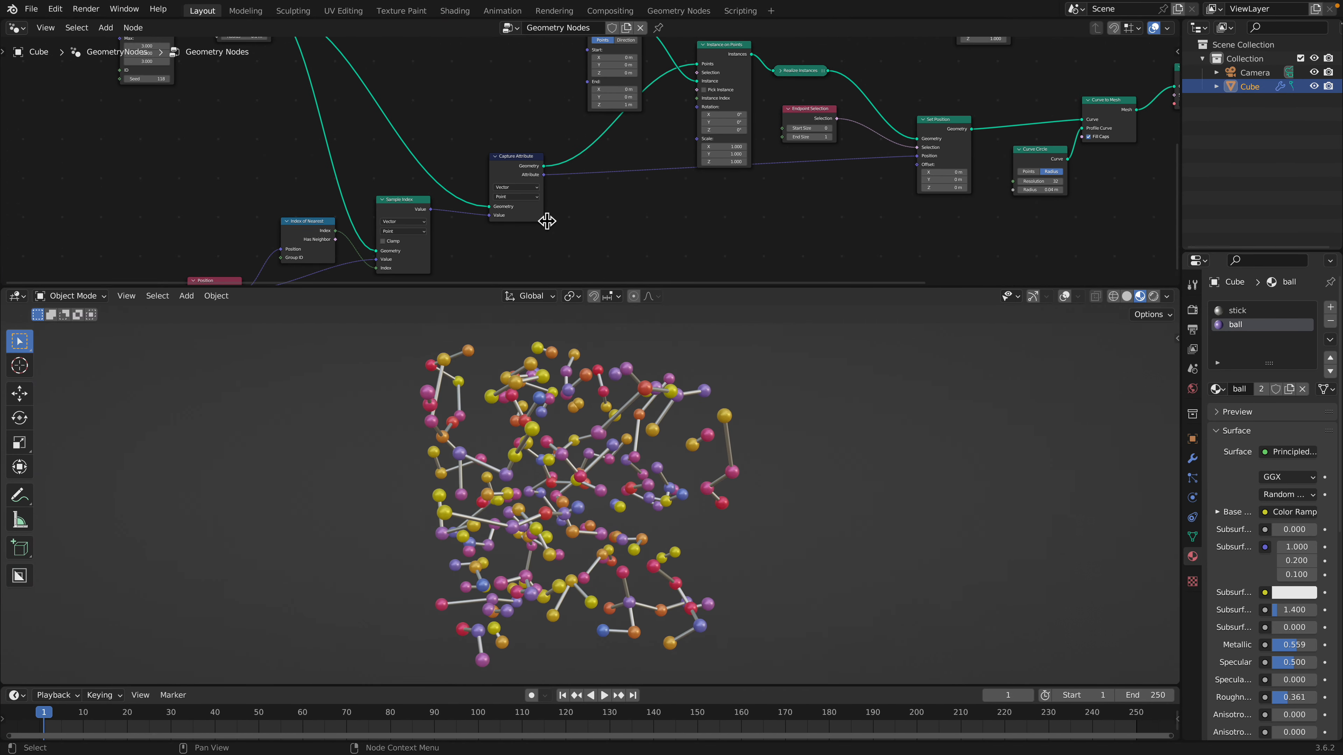
middle_drag(592, 106, 548, 186)
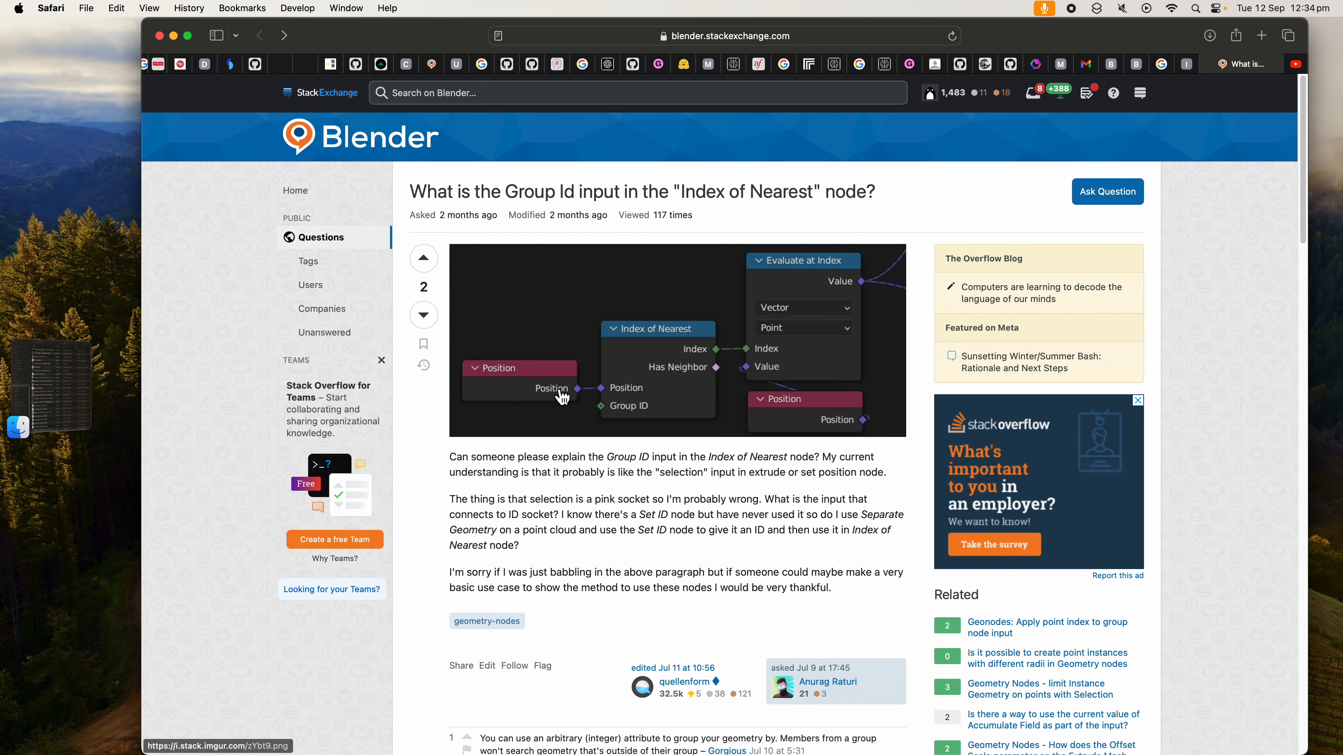
Read the answer's nearest-neighbour example and its explanation of feeding captured face indices into the Group ID input
scroll(581, 413, down, 10)
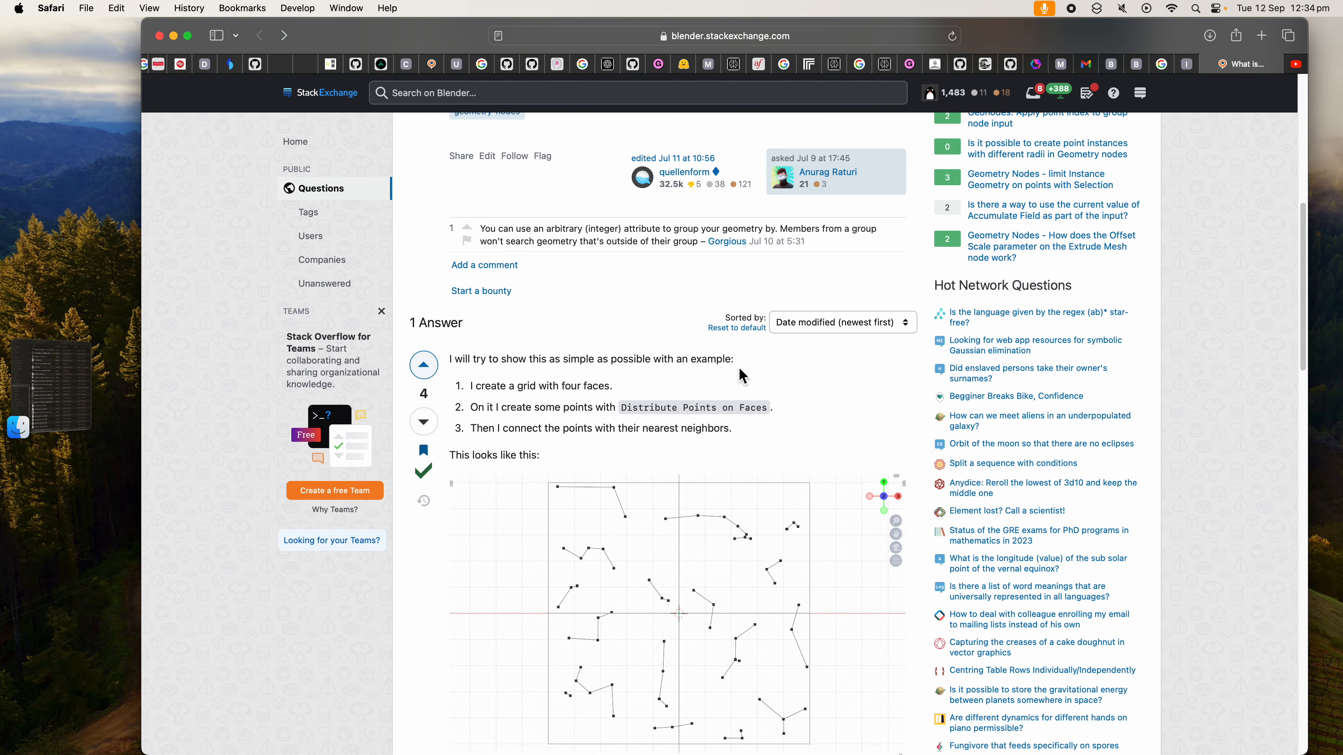
scroll(740, 405, up, 2)
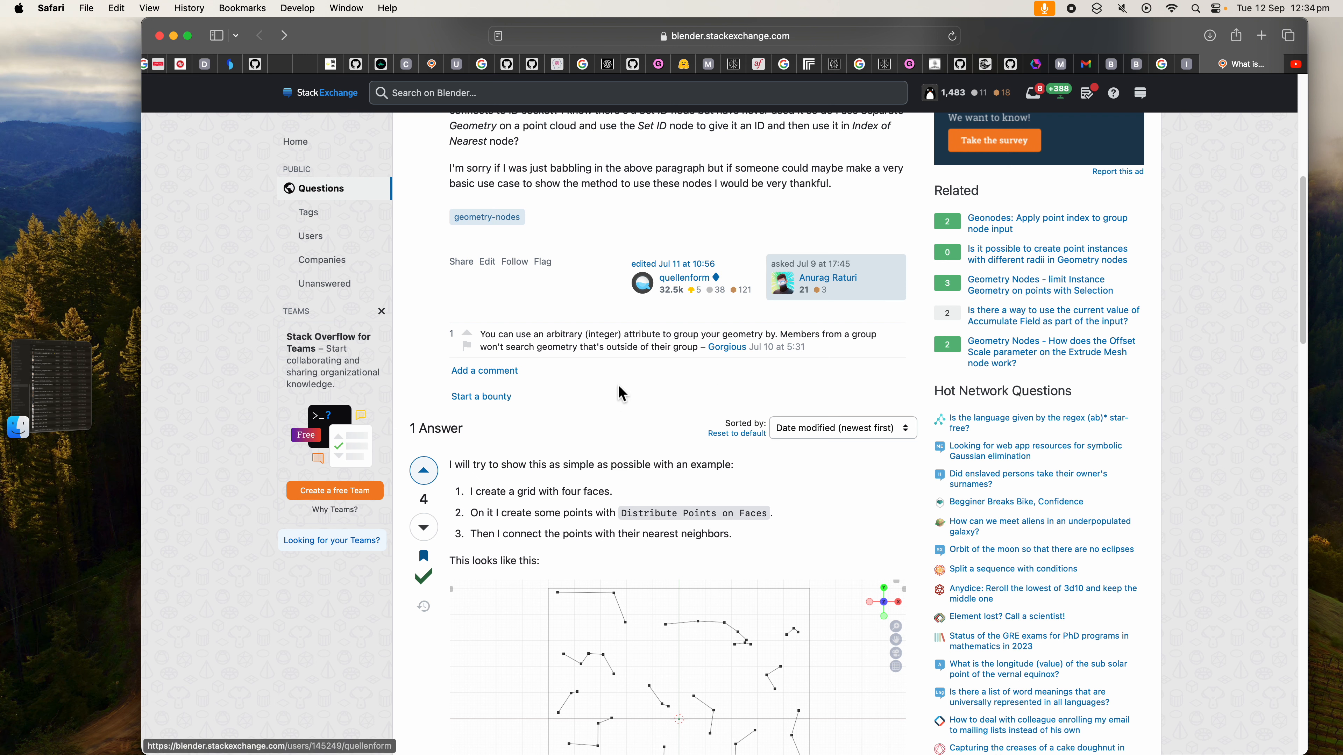
scroll(626, 423, down, 6)
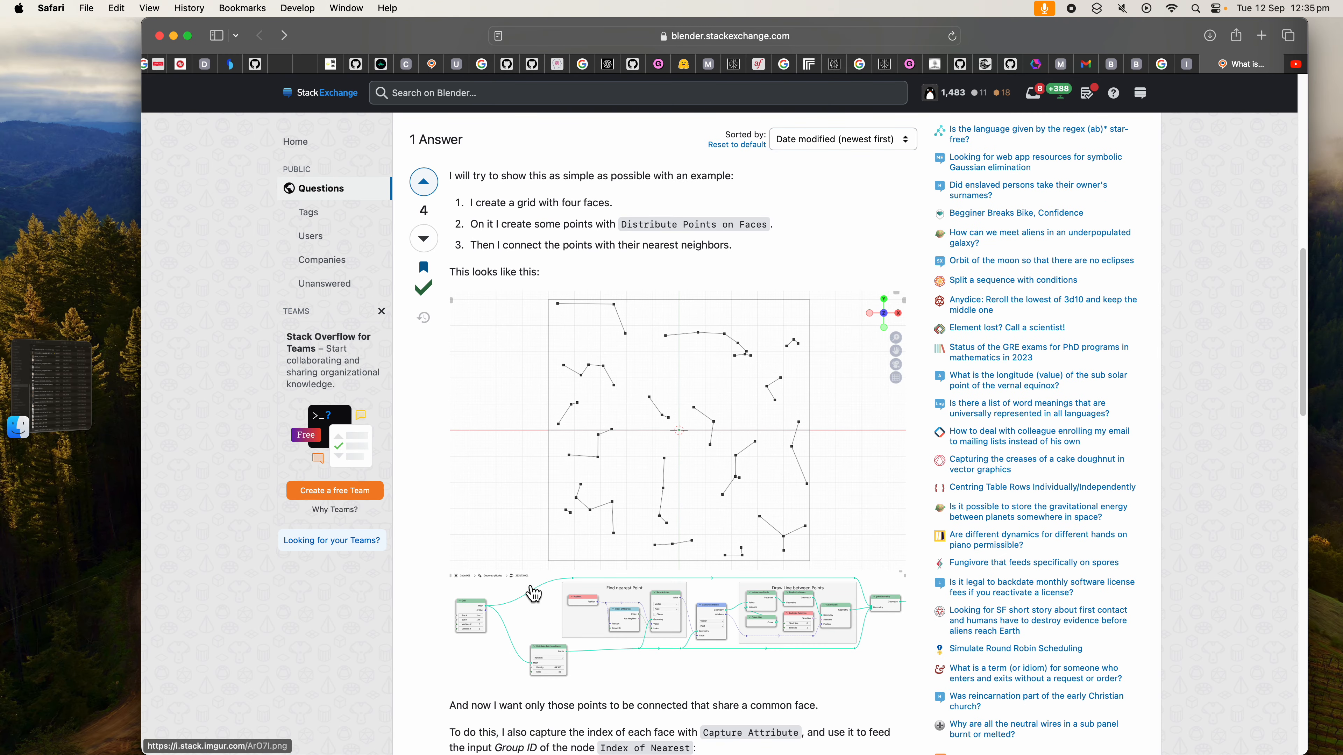
scroll(593, 466, down, 4)
scroll(678, 444, up, 4)
scroll(678, 447, down, 1)
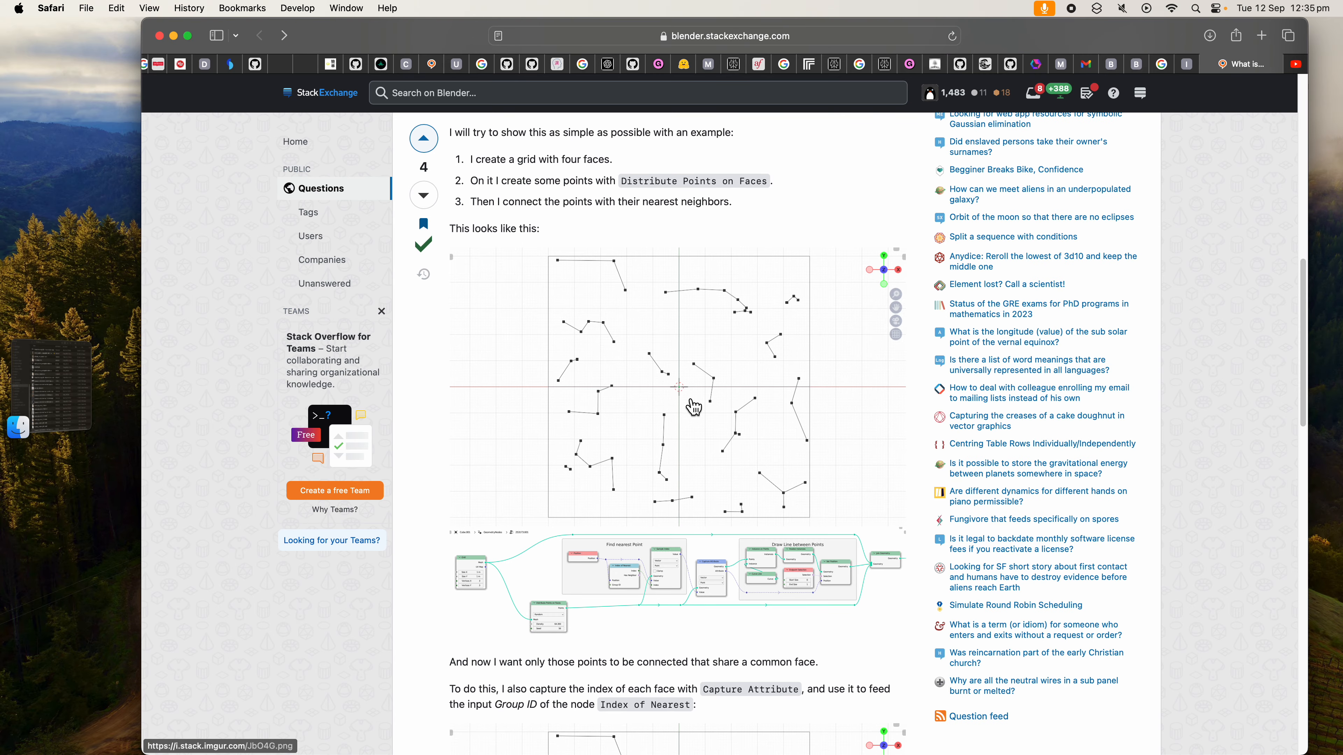
scroll(692, 405, down, 7)
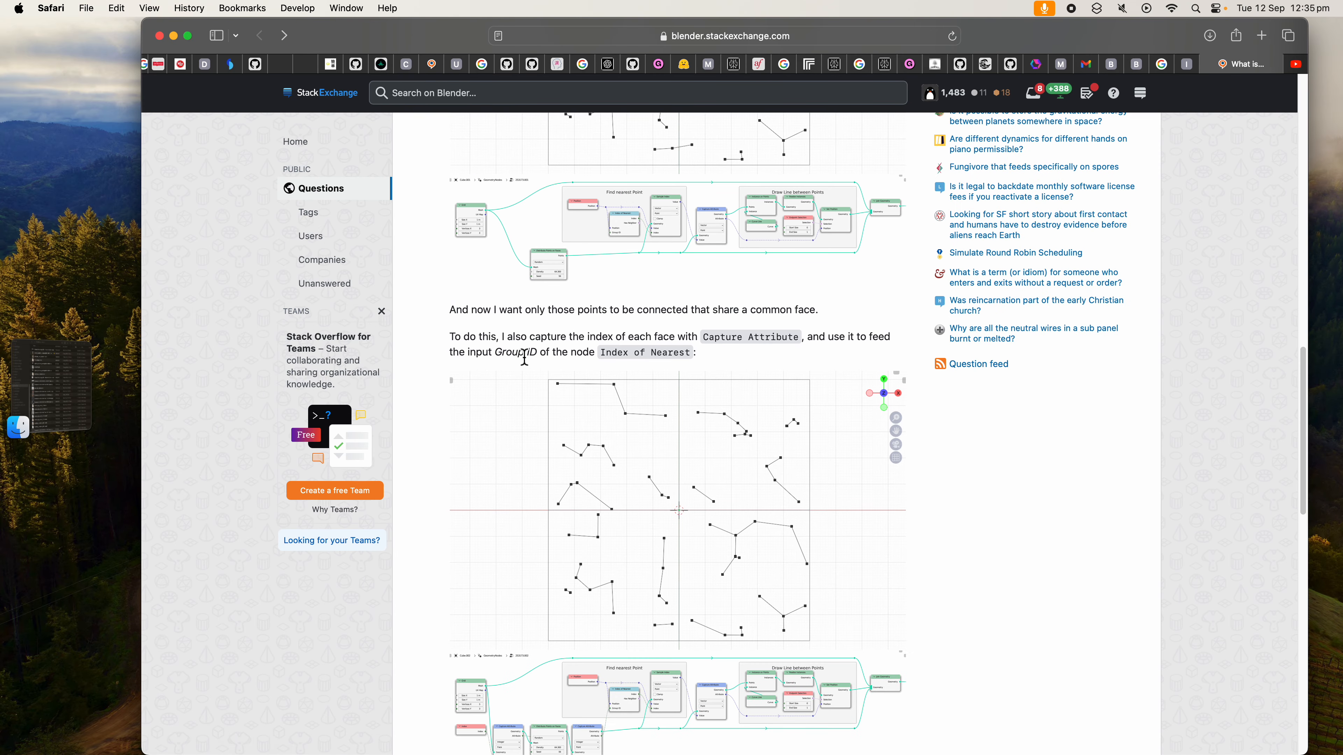
scroll(635, 534, down, 2)
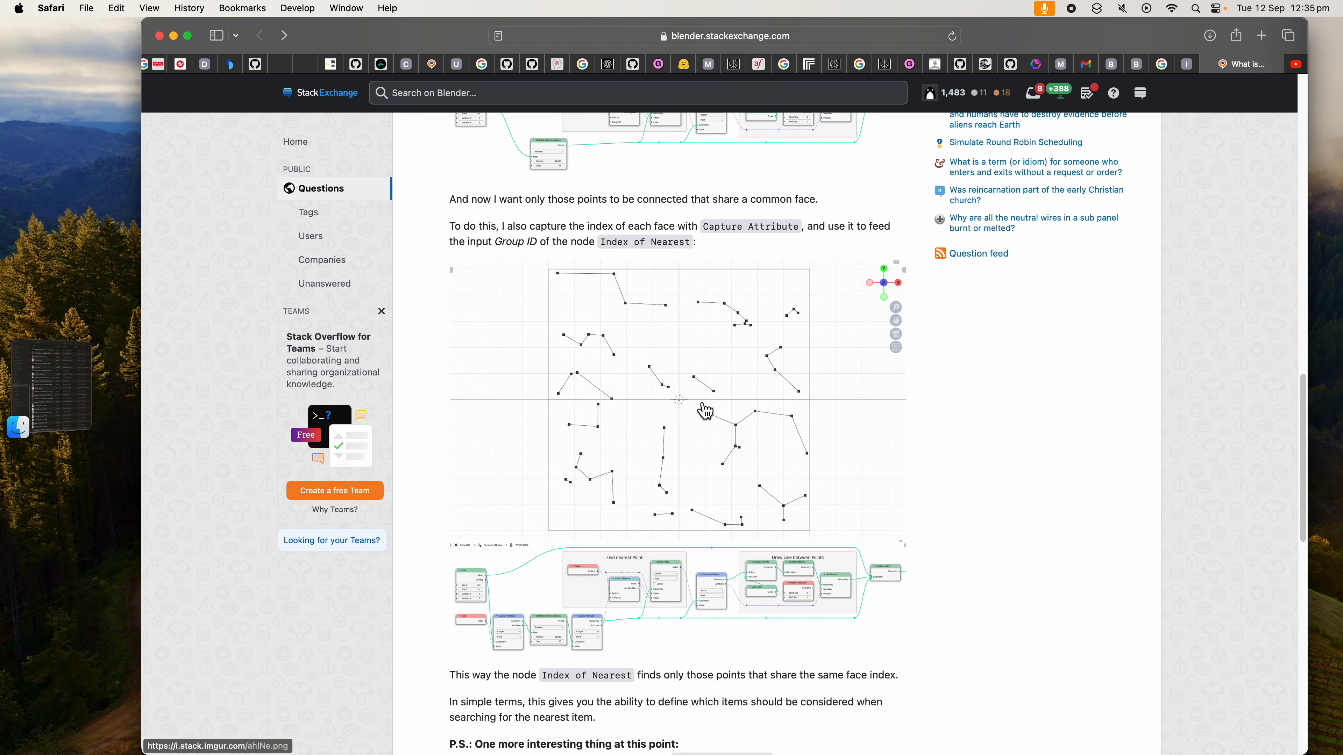
scroll(757, 599, down, 3)
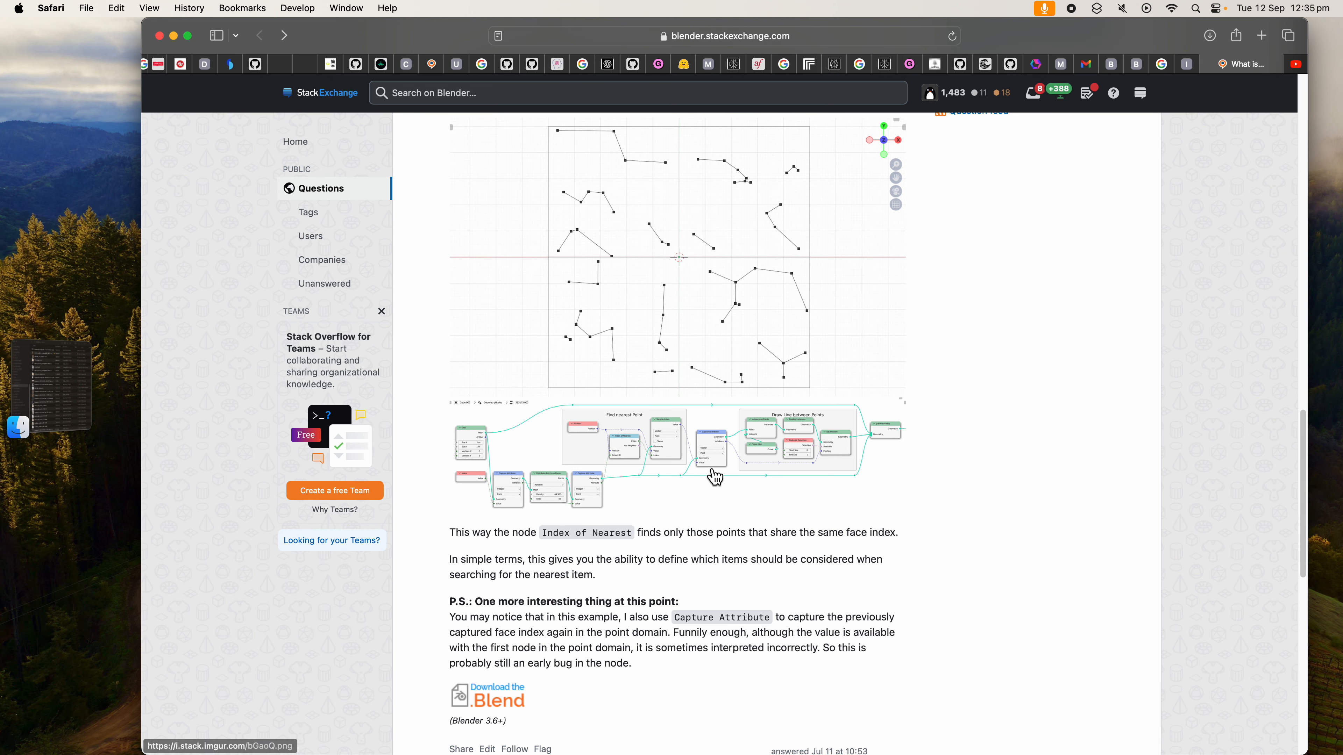
Open the answer's Group ID node tree image at full size and examine it from Grid through to Join Geometry
click(680, 455)
click(529, 307)
click(608, 302)
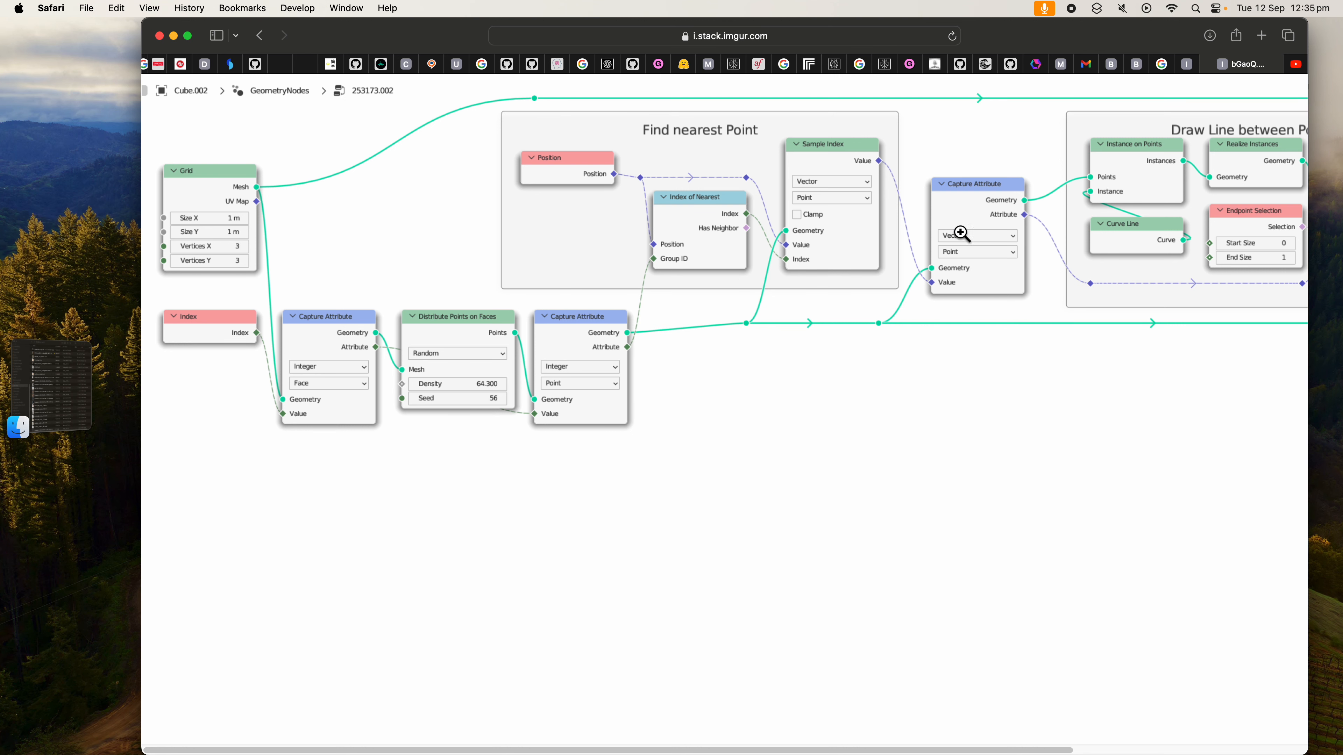
click(1053, 234)
click(1132, 236)
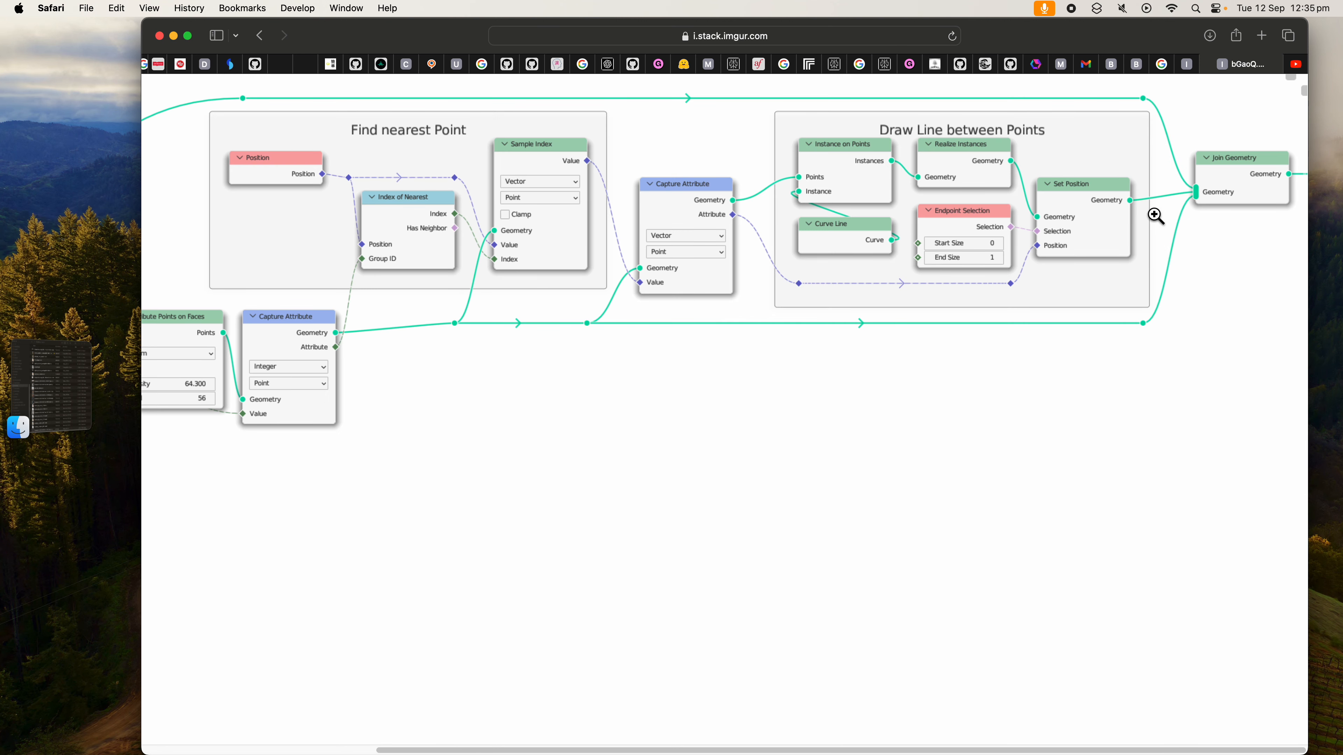
Return to the Stack Exchange answer and reread the example that connects only points sharing a common face
click(373, 161)
click(259, 36)
scroll(587, 339, up, 1)
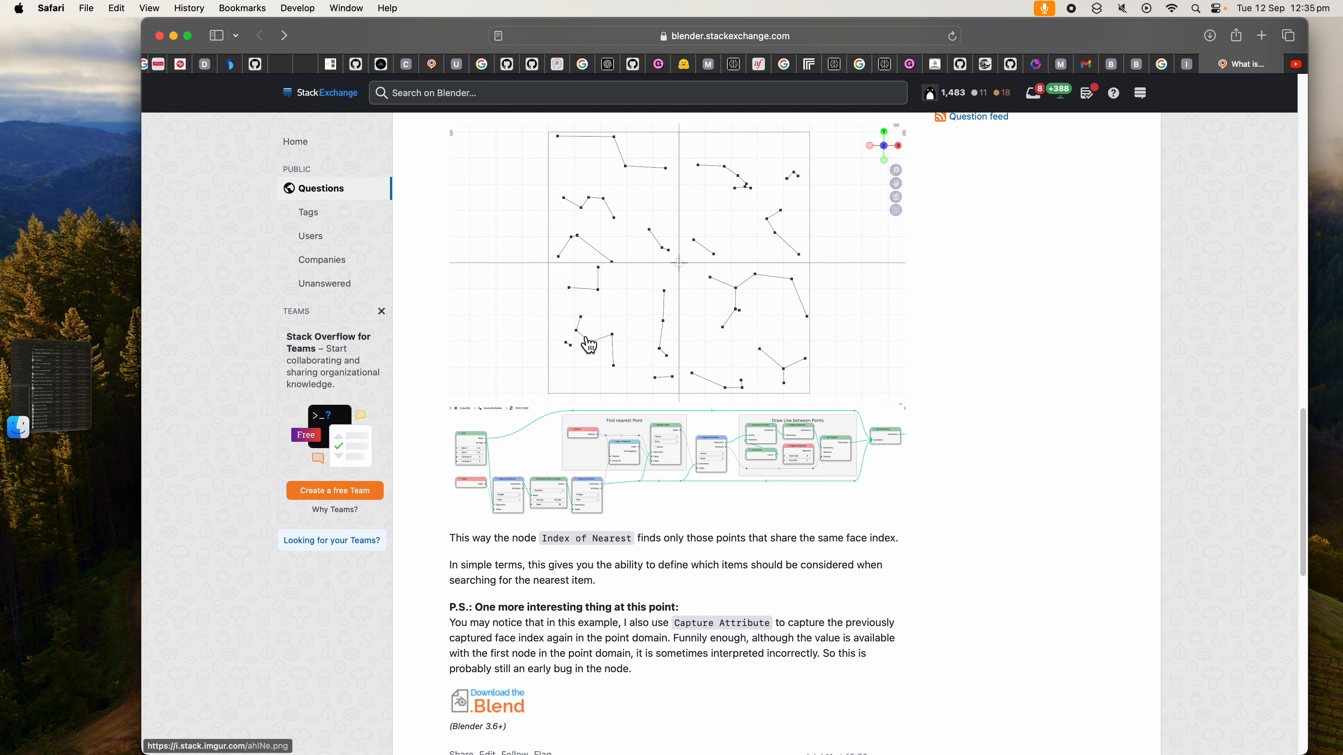
scroll(589, 345, up, 1)
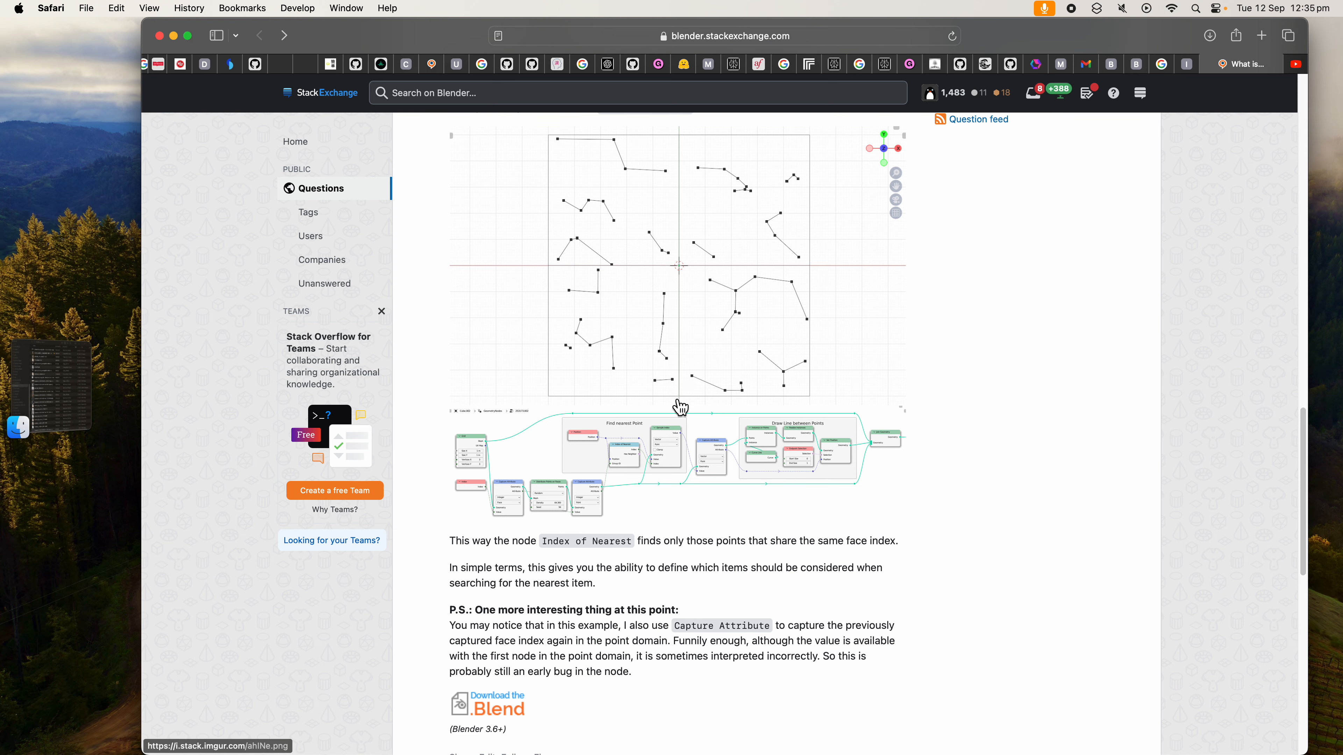
scroll(697, 455, down, 5)
scroll(693, 459, up, 8)
scroll(692, 460, up, 2)
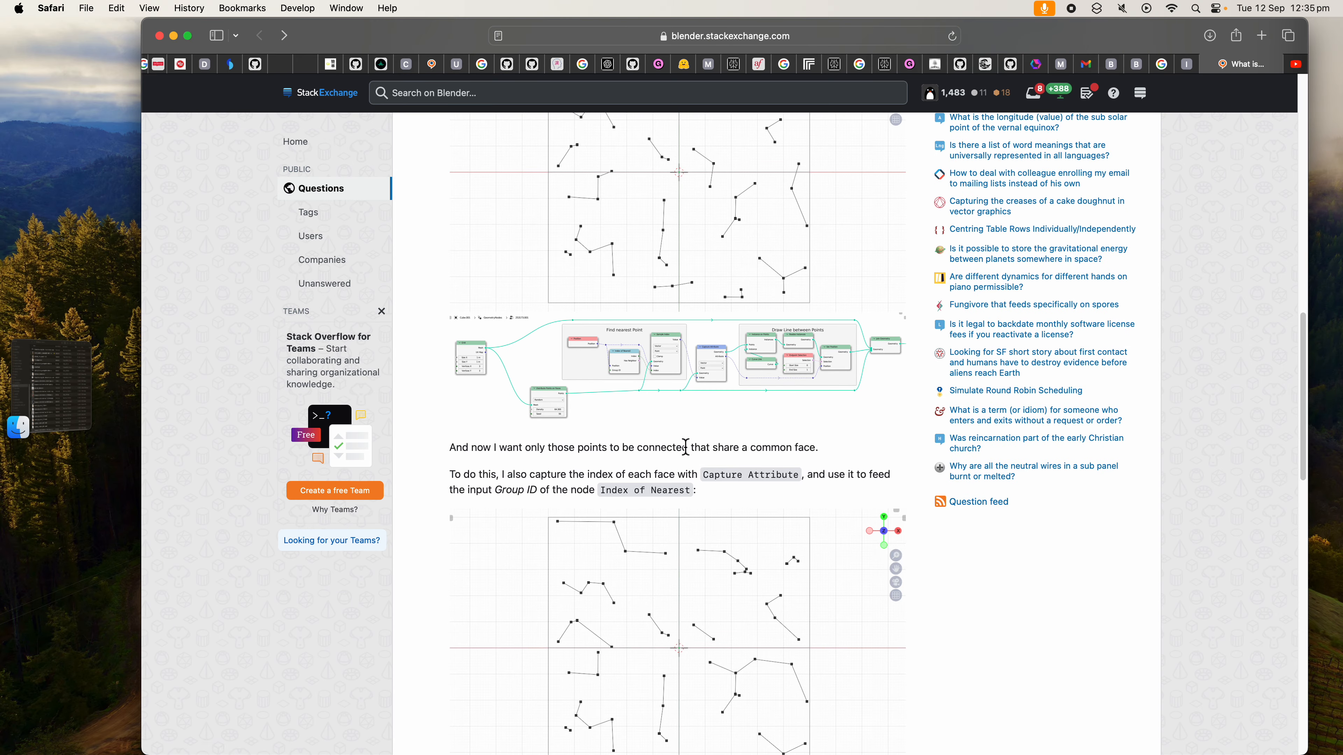
scroll(686, 447, up, 9)
scroll(693, 466, down, 13)
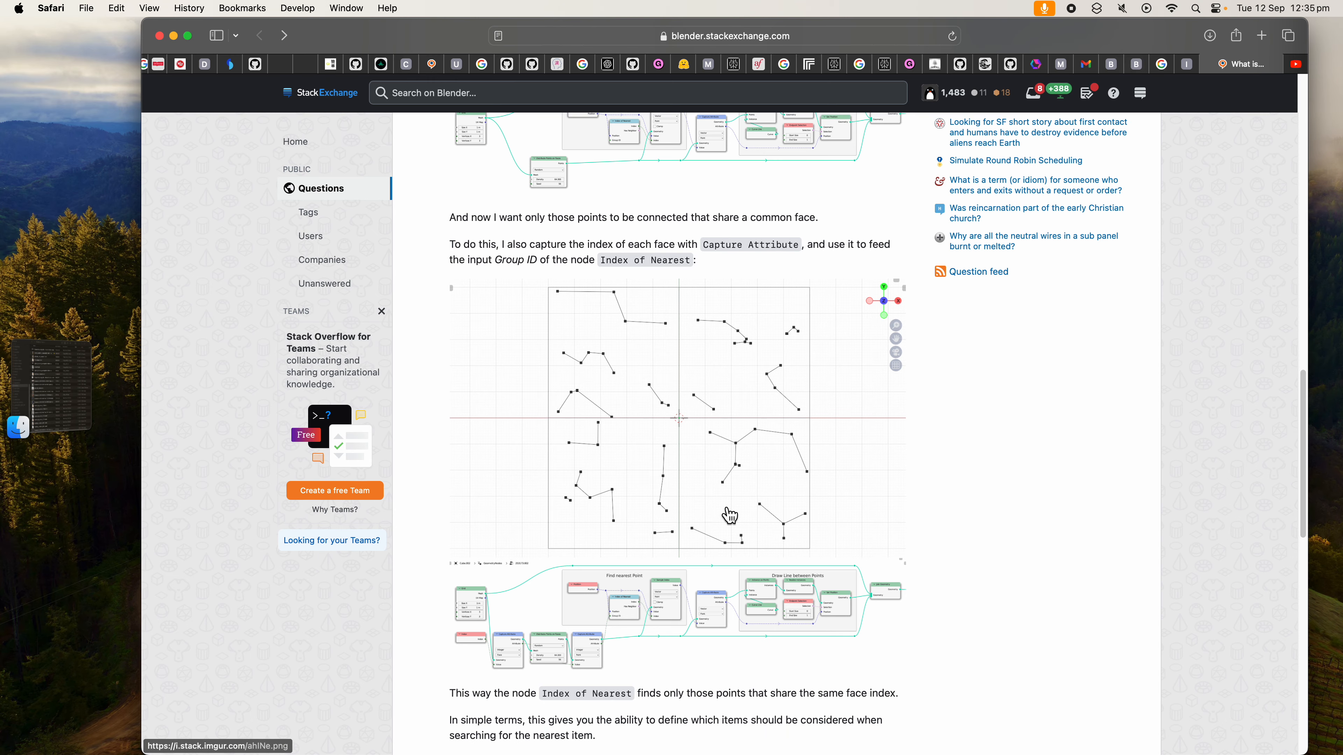
scroll(724, 492, up, 15)
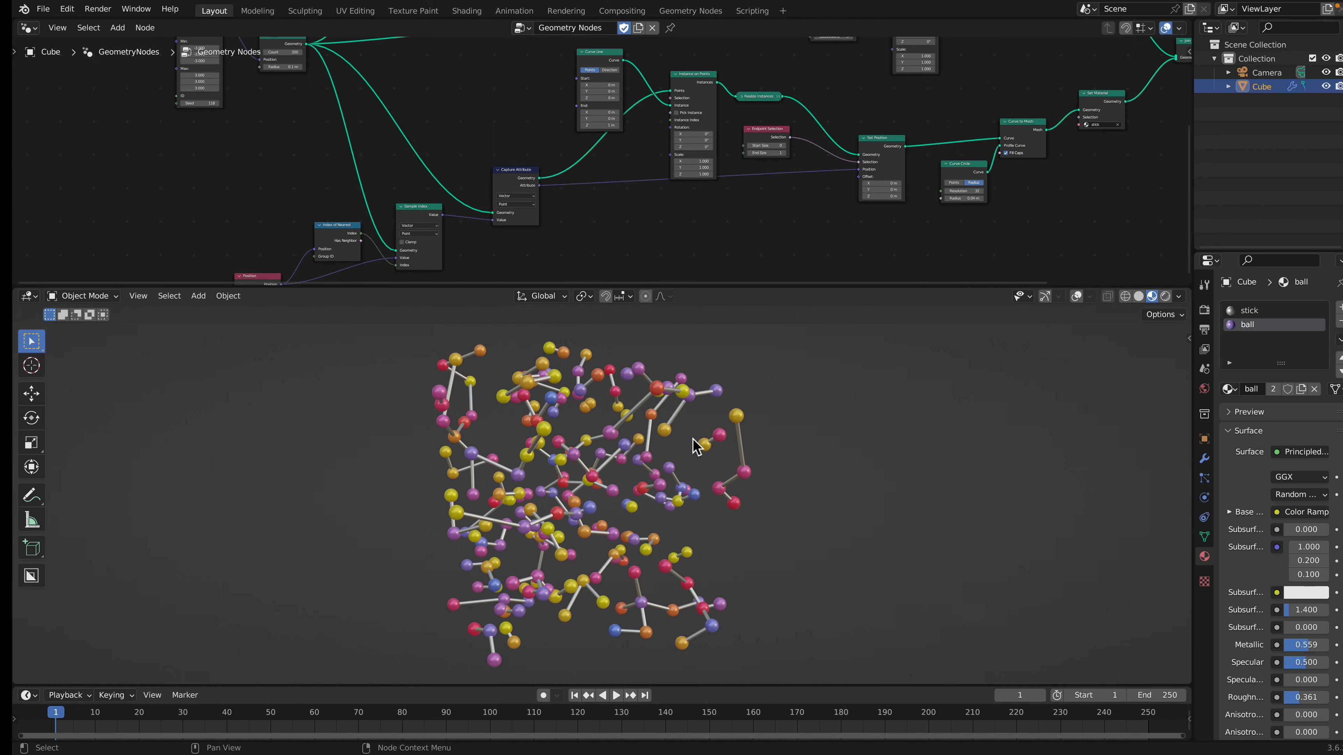
Switch to Blender, orbit the ball-and-stick model and frame the whole geometry node tree
middle_drag(692, 447, 435, 391)
key(Home)
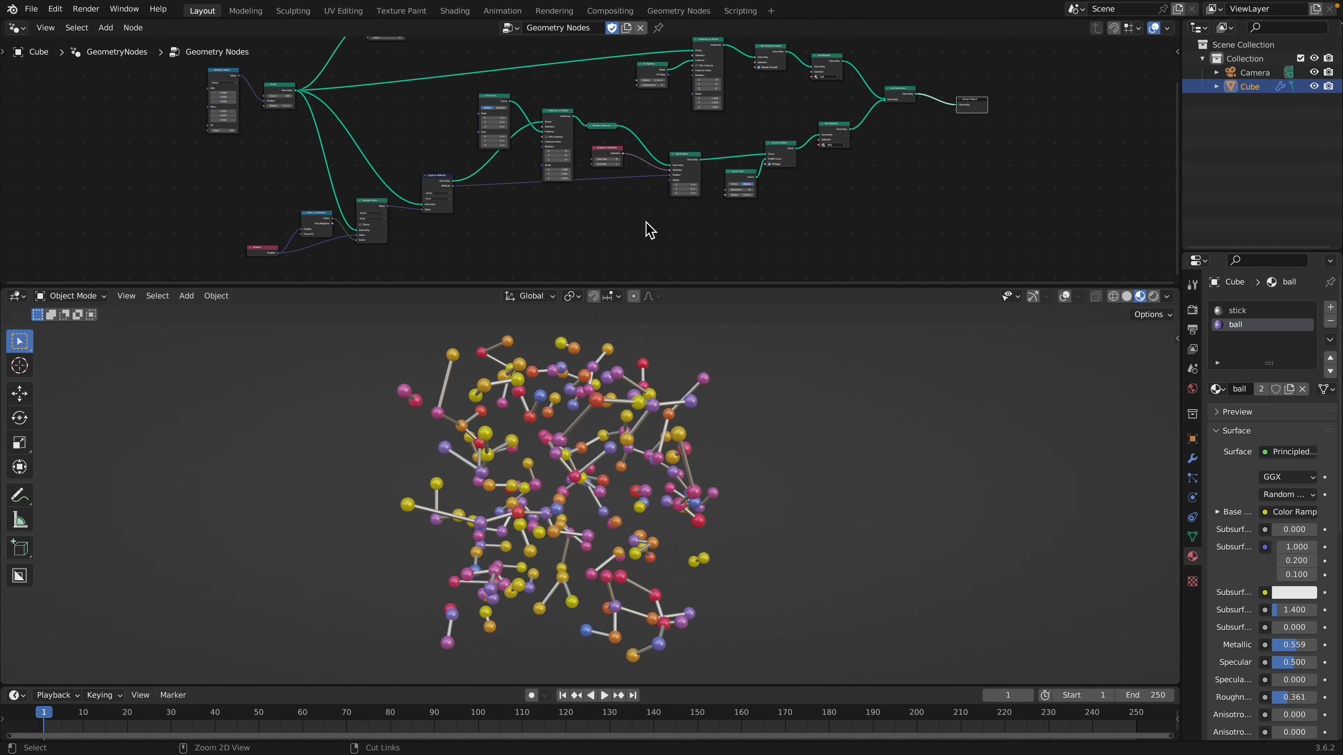
key(ctrl+s)
Switch to Safari and open the YouTube tutorial "Packing || Index of Nearest Node of Geometry Nodes" from the channel page
key(ctrl+Left)
scroll(1221, 236, up, 6)
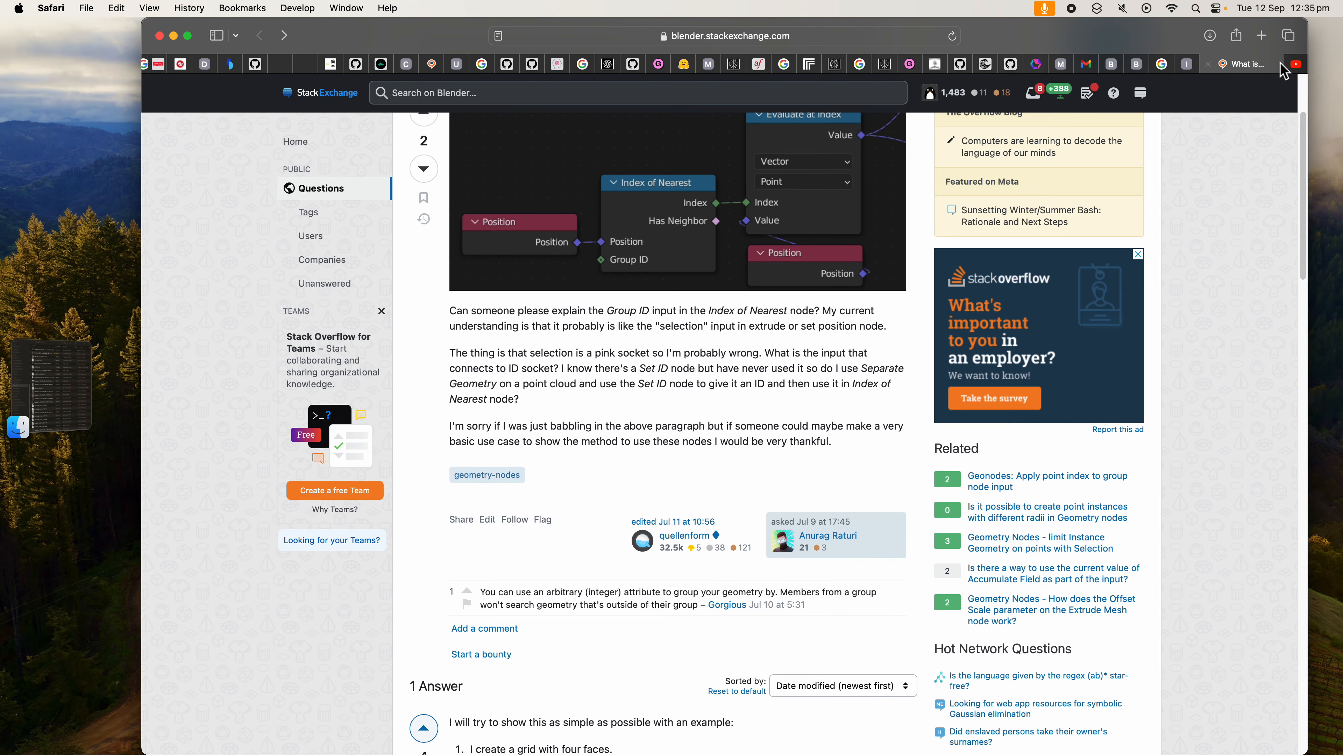
click(1293, 64)
scroll(667, 439, down, 2)
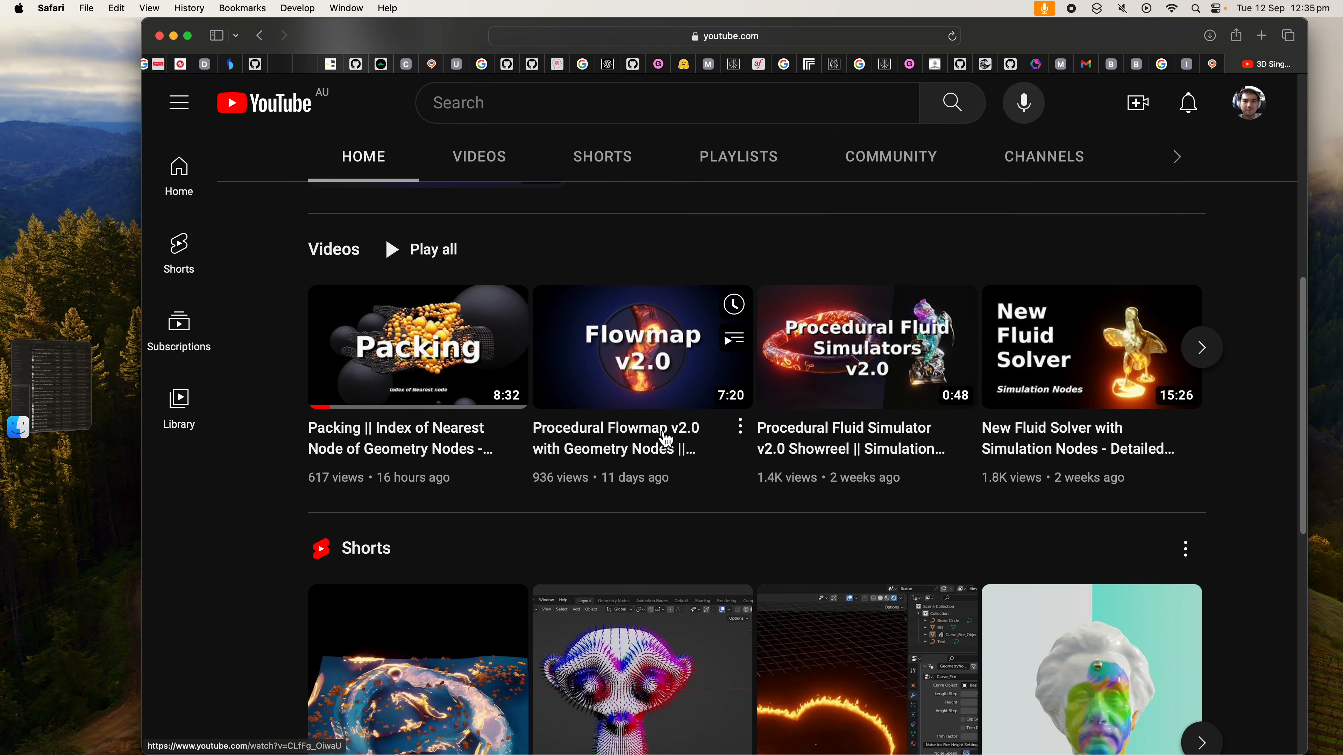
scroll(415, 442, up, 8)
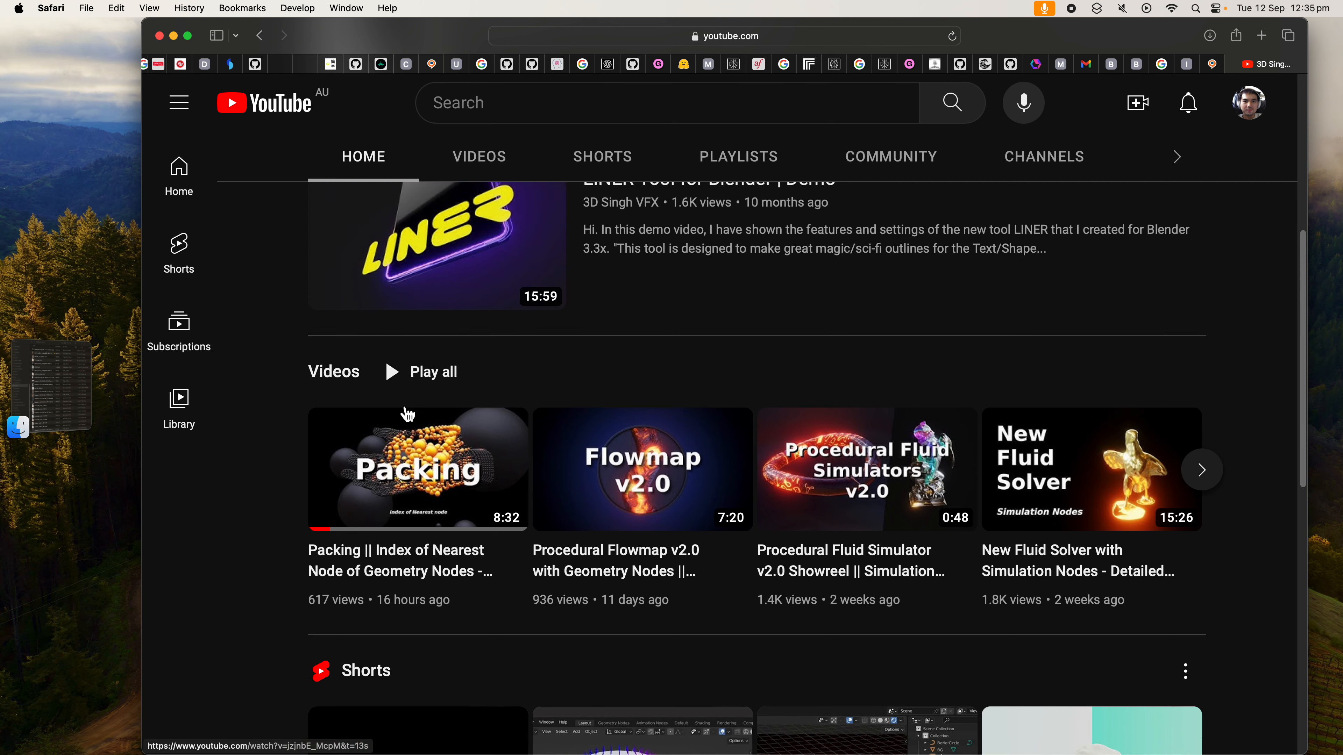
scroll(473, 512, down, 3)
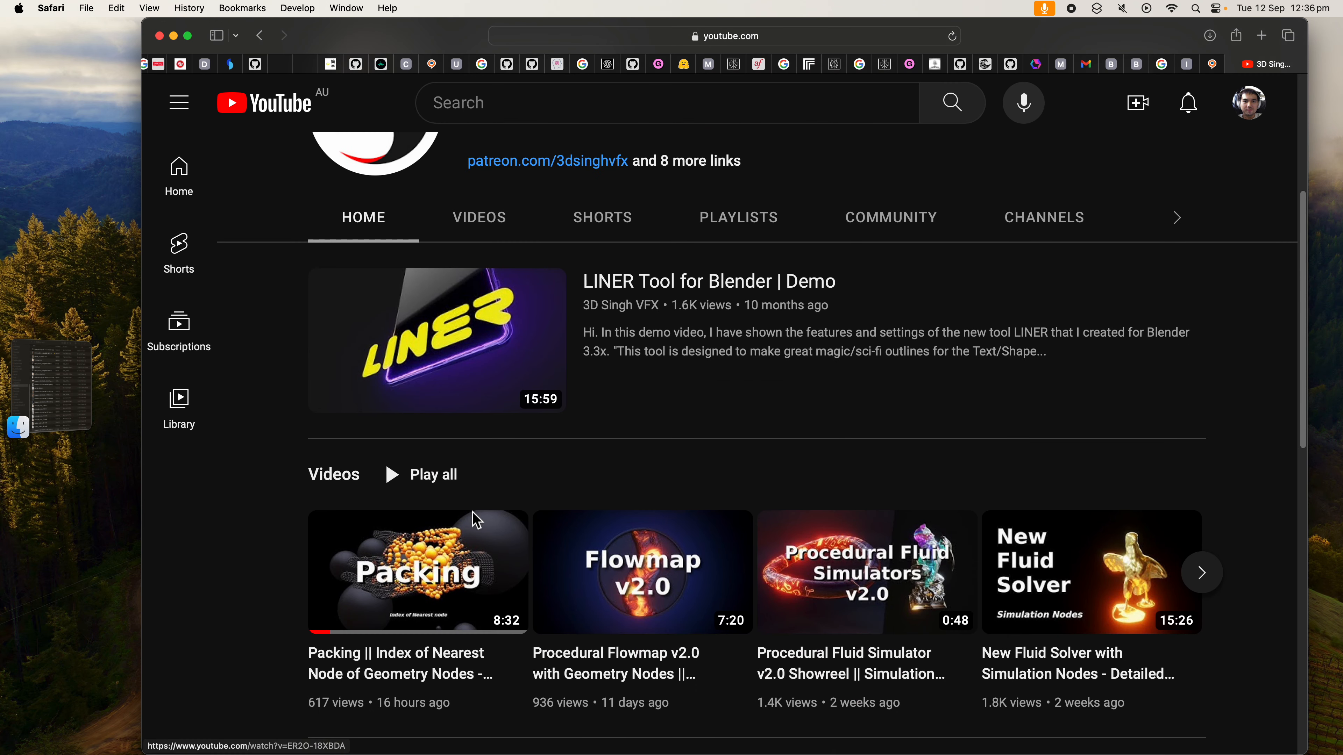
click(521, 524)
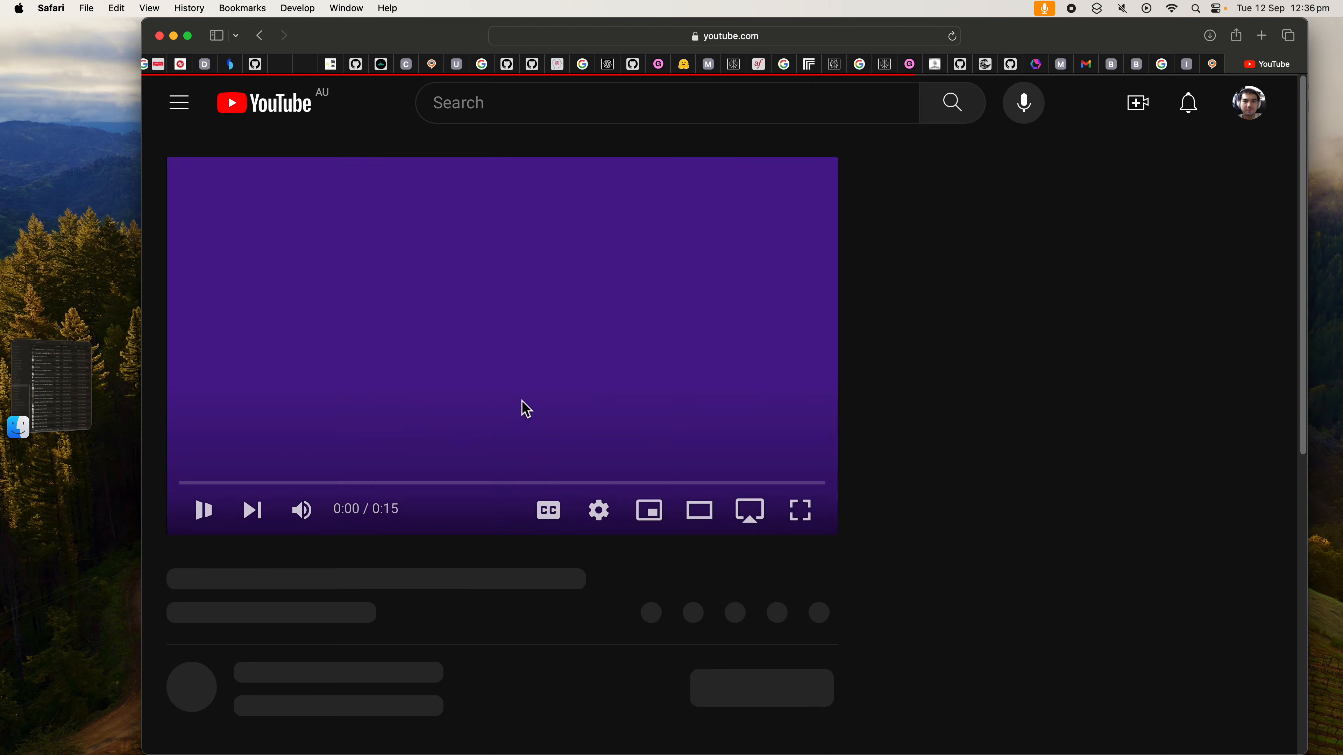
scroll(523, 479, down, 2)
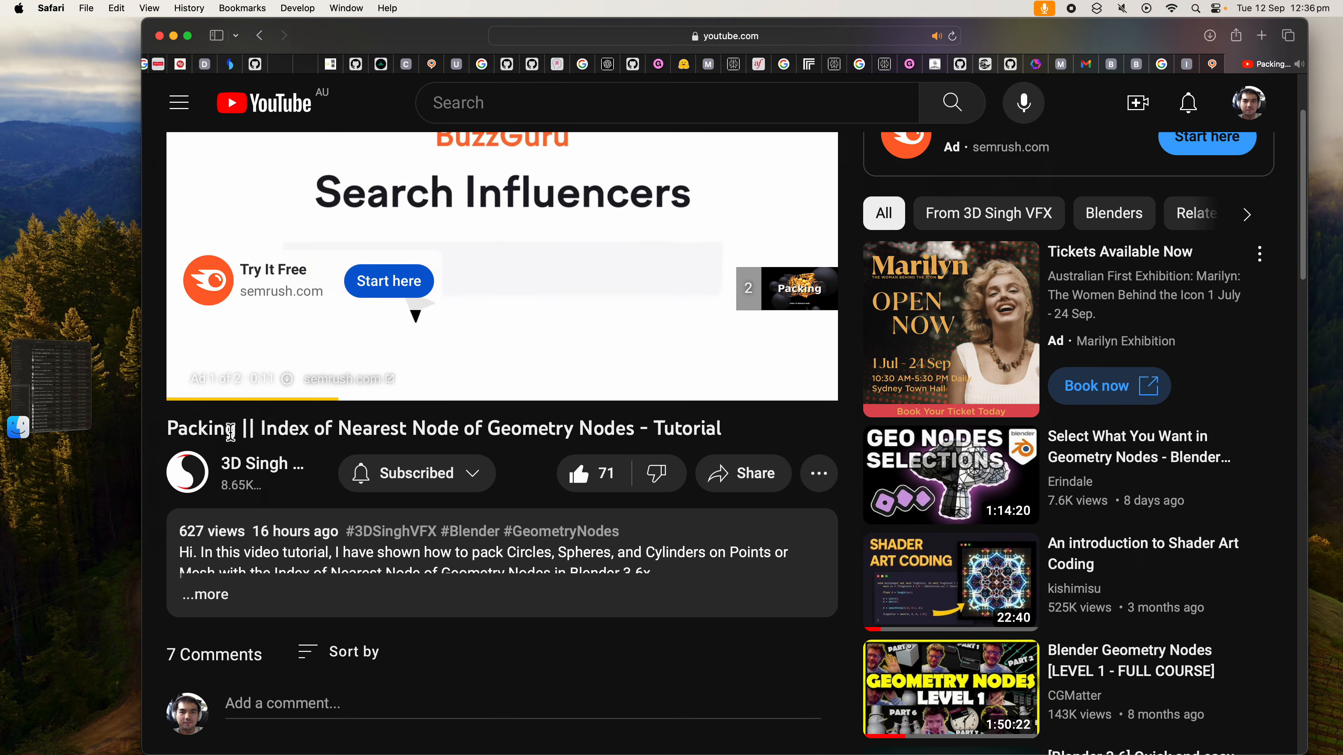
Skip the ad, seek the Packing tutorial to about 4:45 and pause it on the sphere-packing node setup
click(772, 293)
click(362, 351)
scroll(424, 370, up, 2)
click(493, 495)
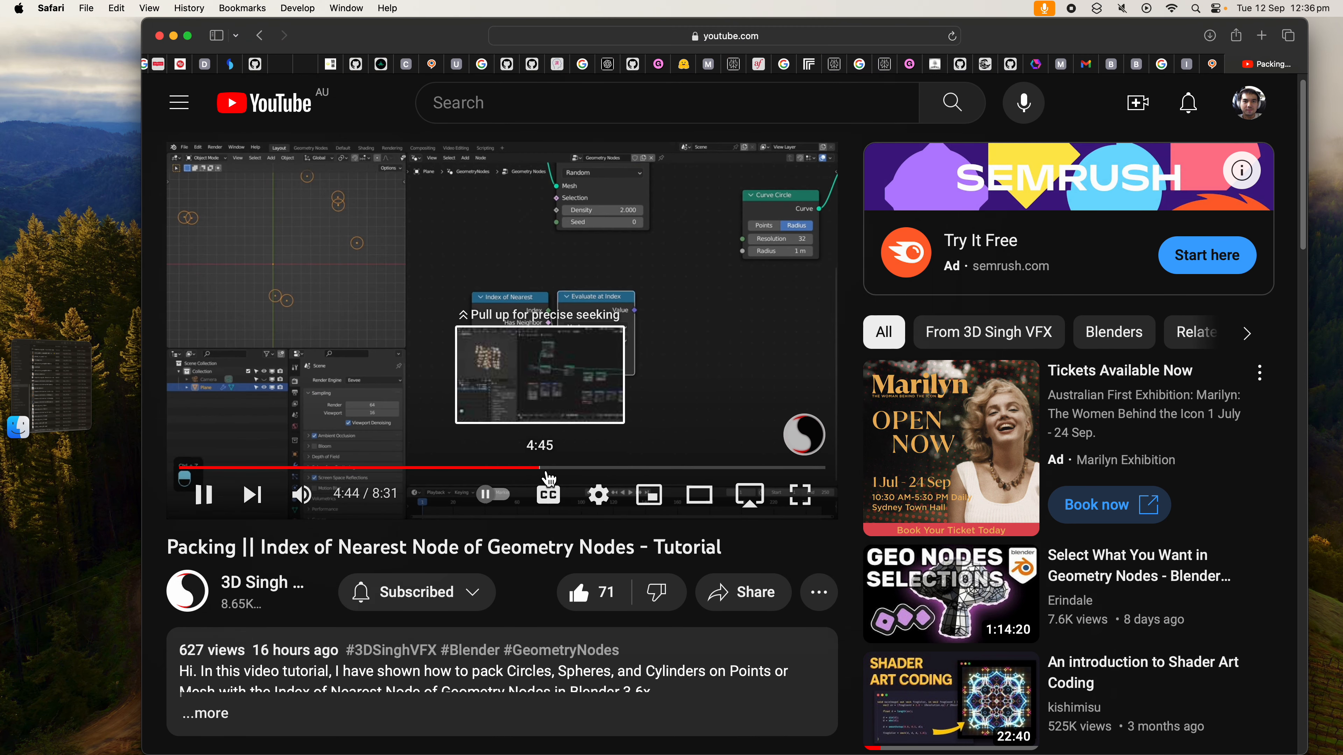
click(538, 476)
click(294, 240)
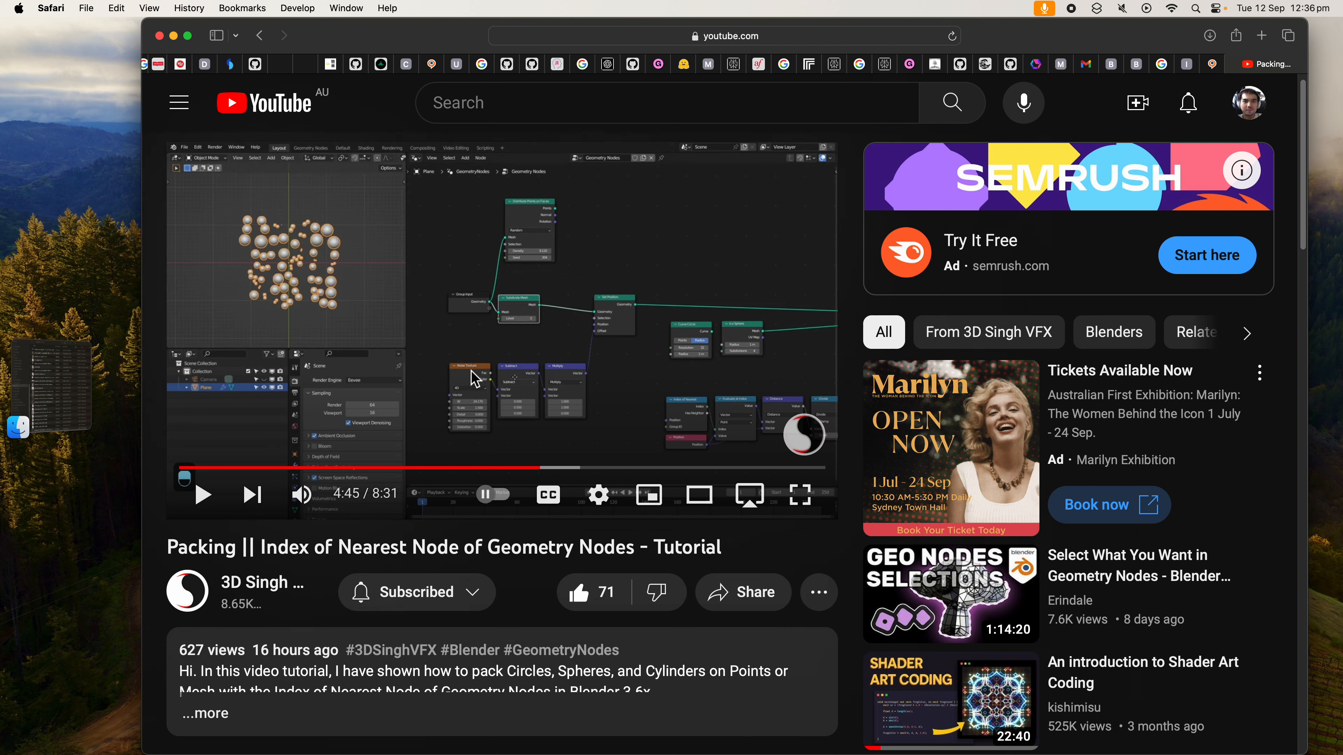
Switch to Blender, save the current scene and open the recent file singhVFX_circlePacking_008.blend
key(ctrl+Right)
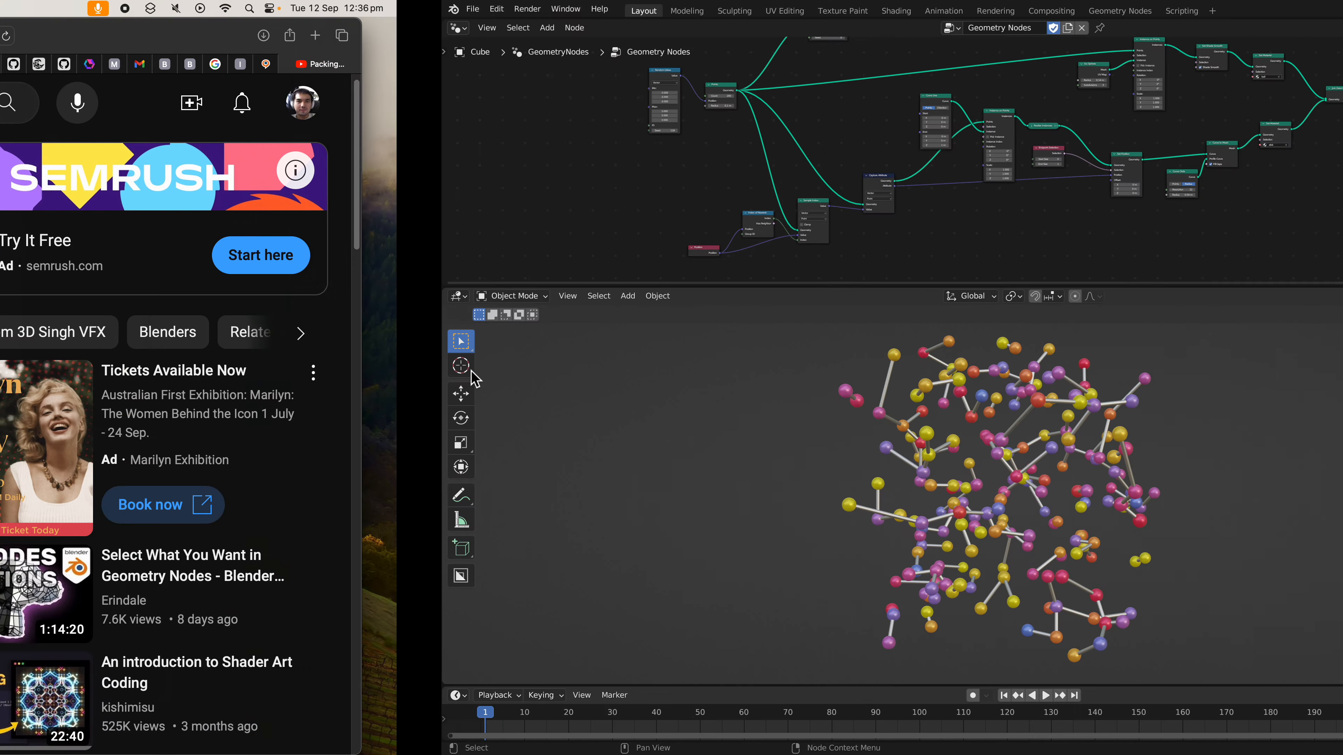
key(super+s)
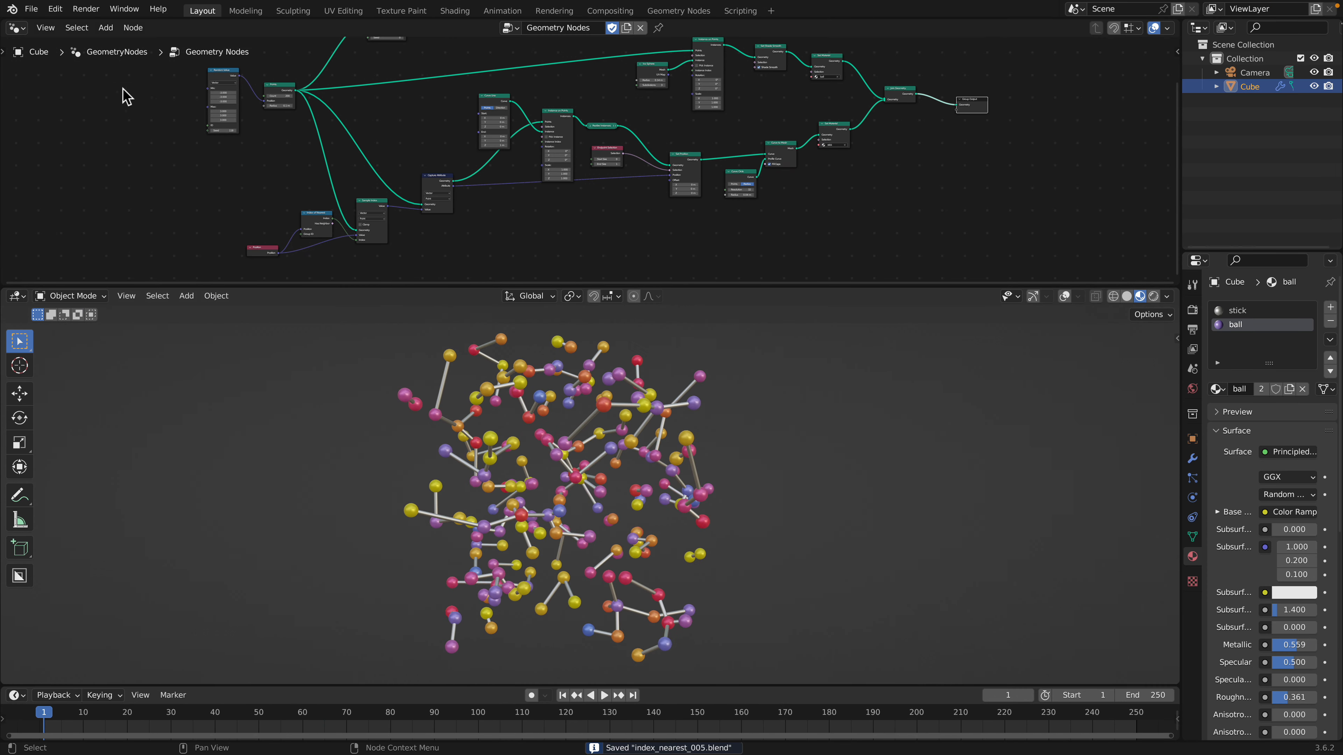
click(32, 9)
mouse_move(103, 53)
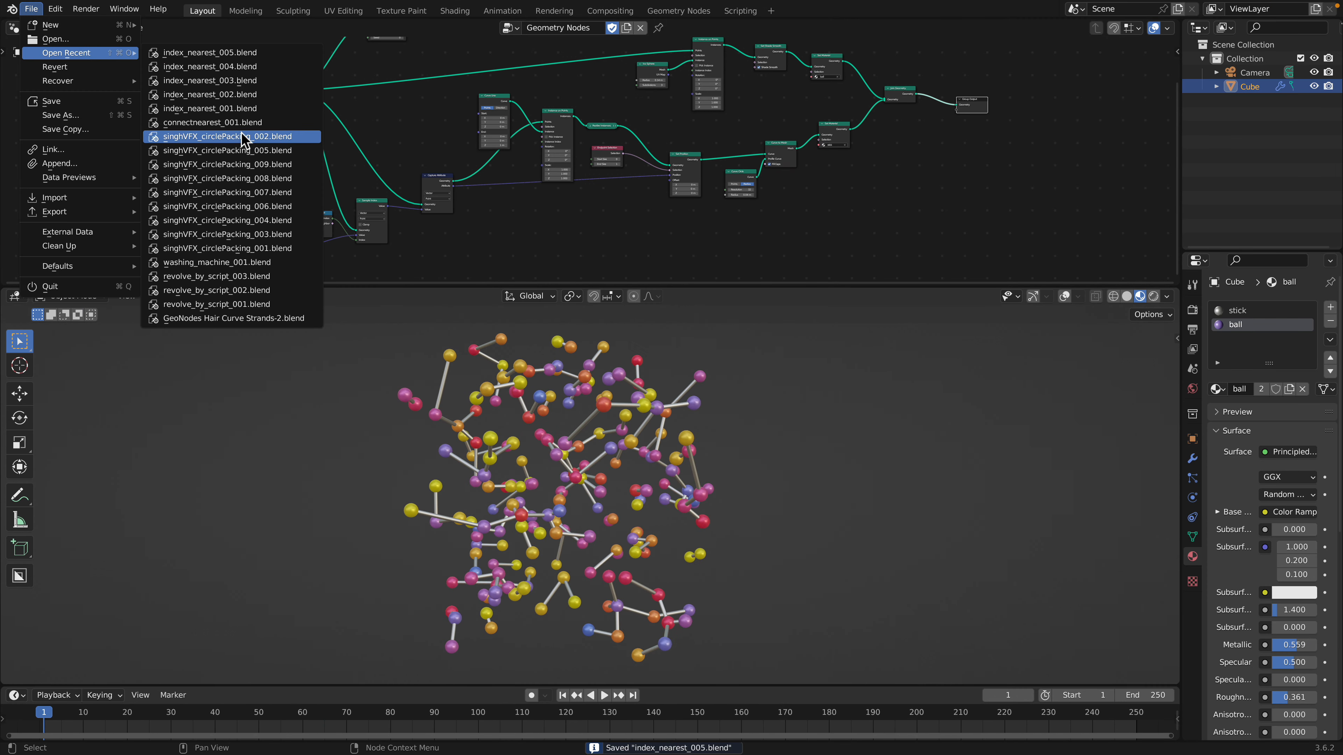
click(278, 180)
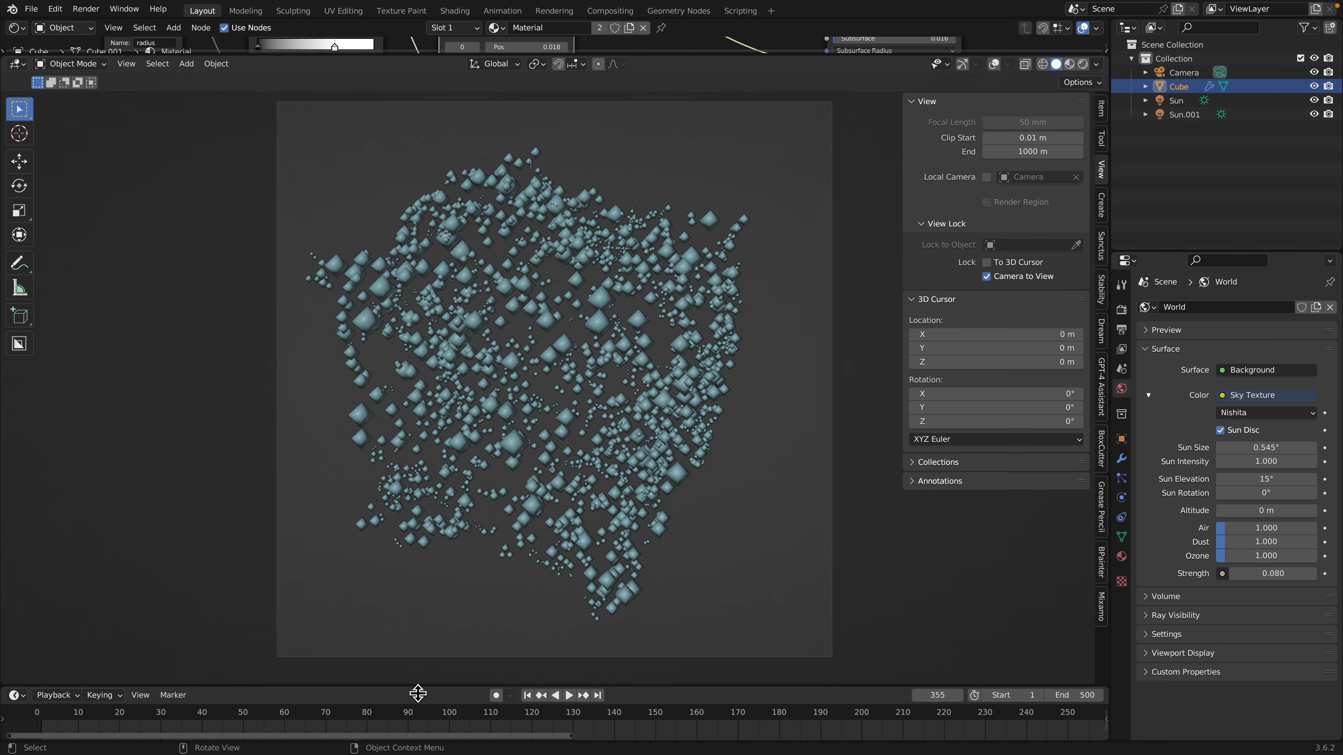
Preview the point cloud in rendered shading, return to solid shading and move the timeline to frame 118
click(1083, 64)
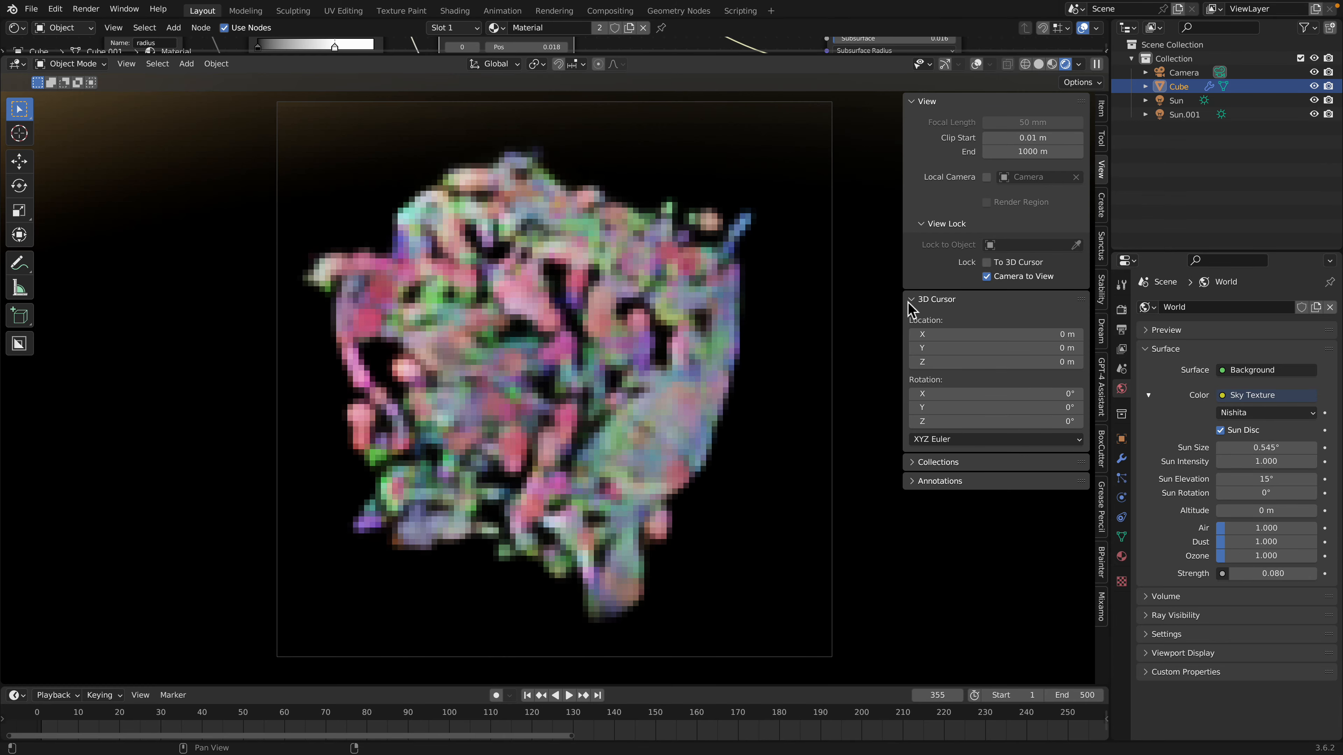
click(1039, 64)
mouse_move(513, 712)
mouse_down()
mouse_move(722, 705)
mouse_move(630, 692)
mouse_move(604, 560)
mouse_move(624, 656)
mouse_up()
drag(650, 715, 523, 678)
Enlarge the node area above the 3D viewport and change it to the Geometry Node Editor
drag(590, 54, 591, 312)
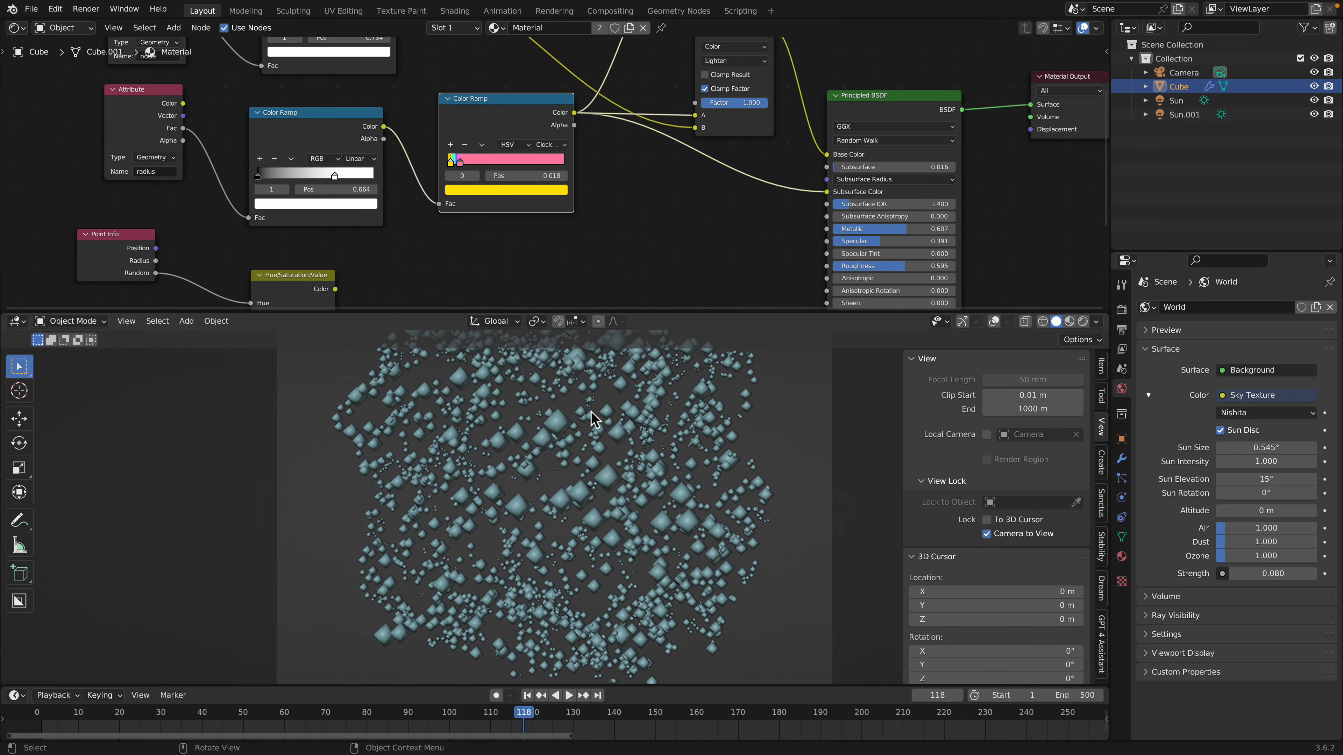
click(24, 28)
click(63, 158)
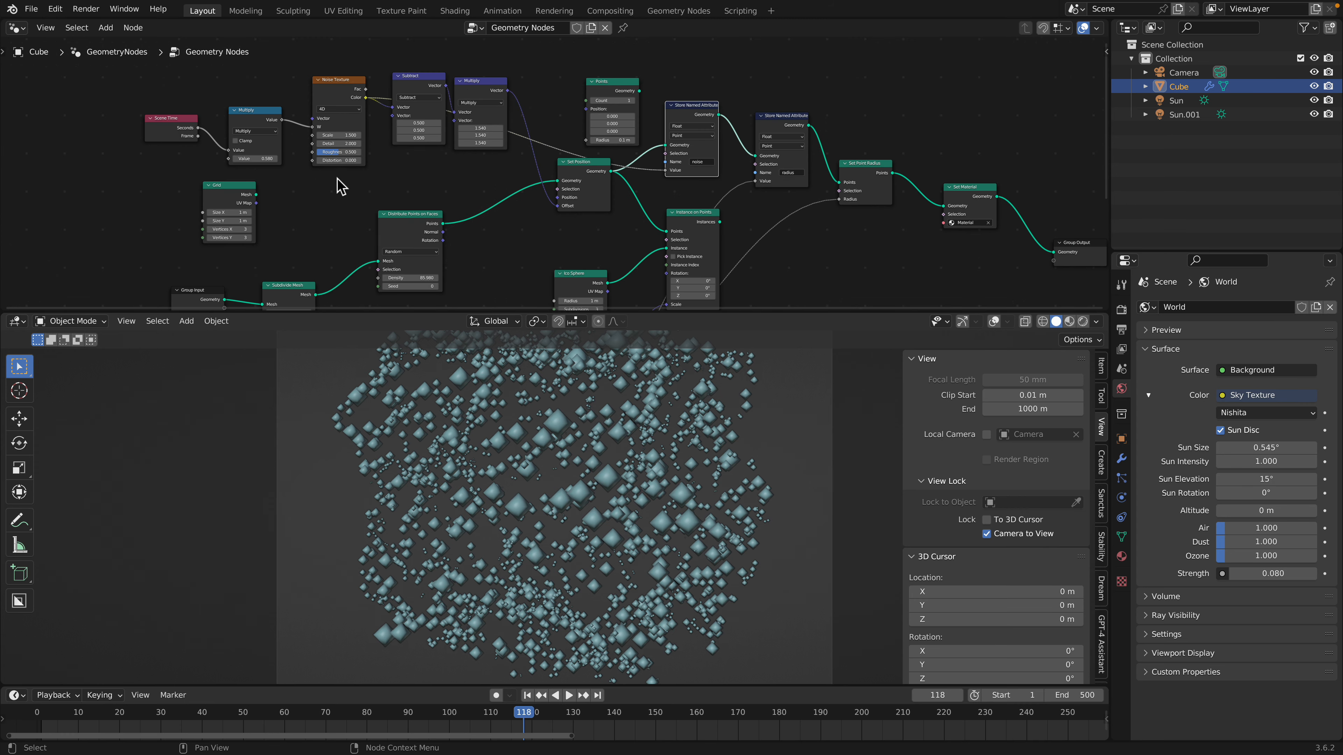
drag(456, 316, 455, 431)
scroll(276, 248, up, 3)
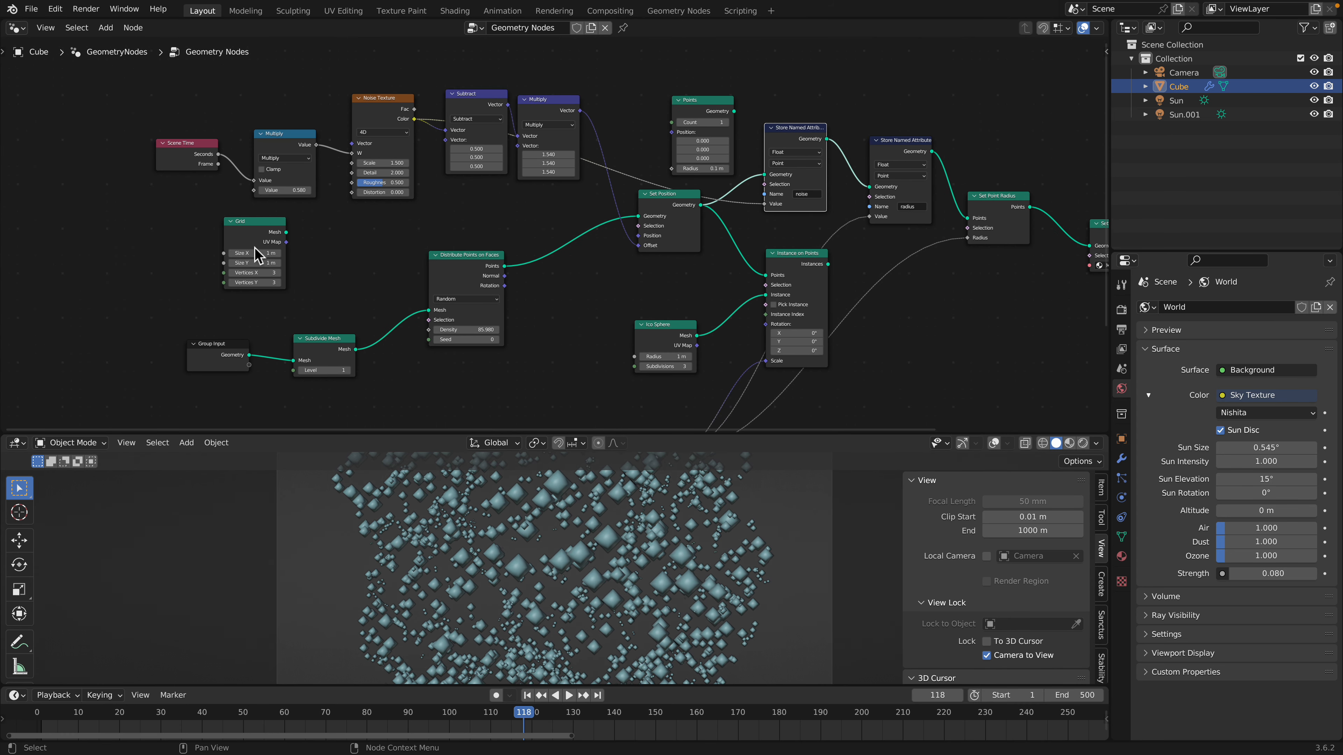
Delete the unconnected Grid node from the packing node tree
key(c)
key(Escape)
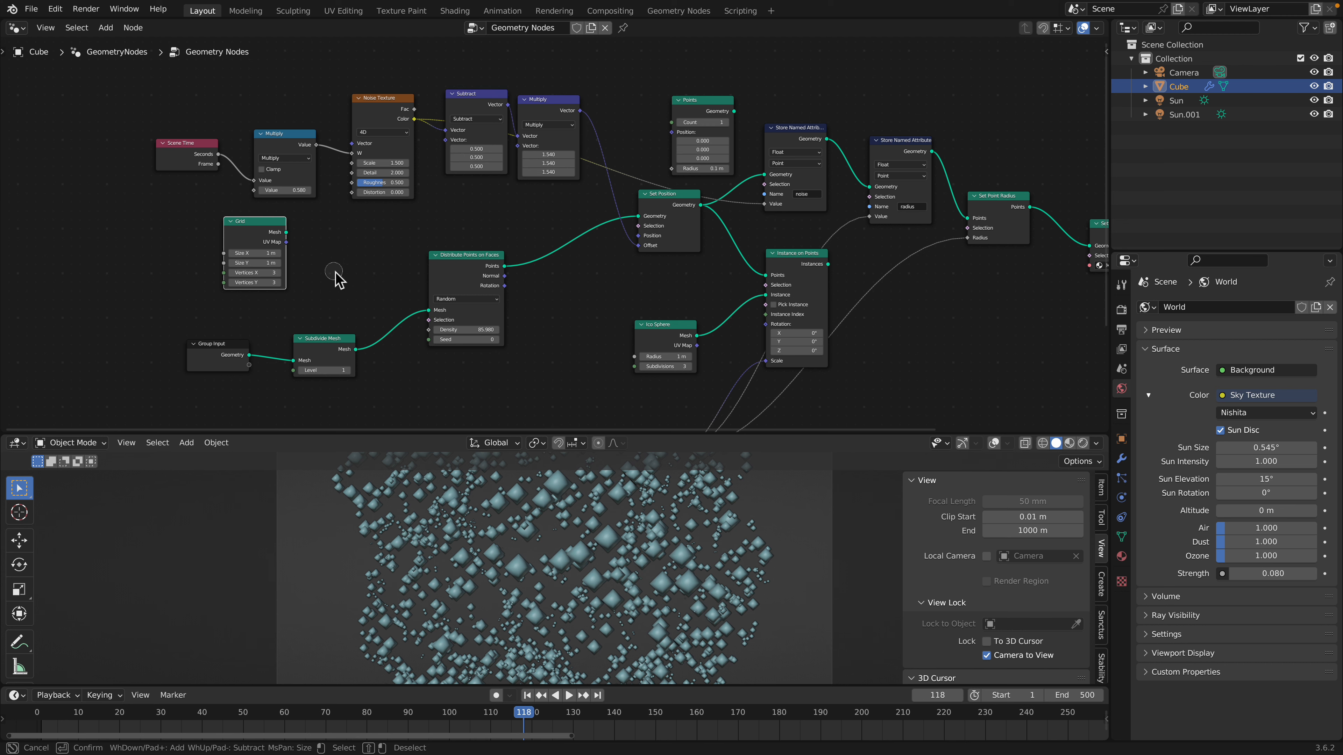
key(x)
Bring the nearest-point distance nodes into close view and move the Index of Nearest node slightly up
middle_drag(431, 381, 386, 183)
scroll(323, 250, up, 3)
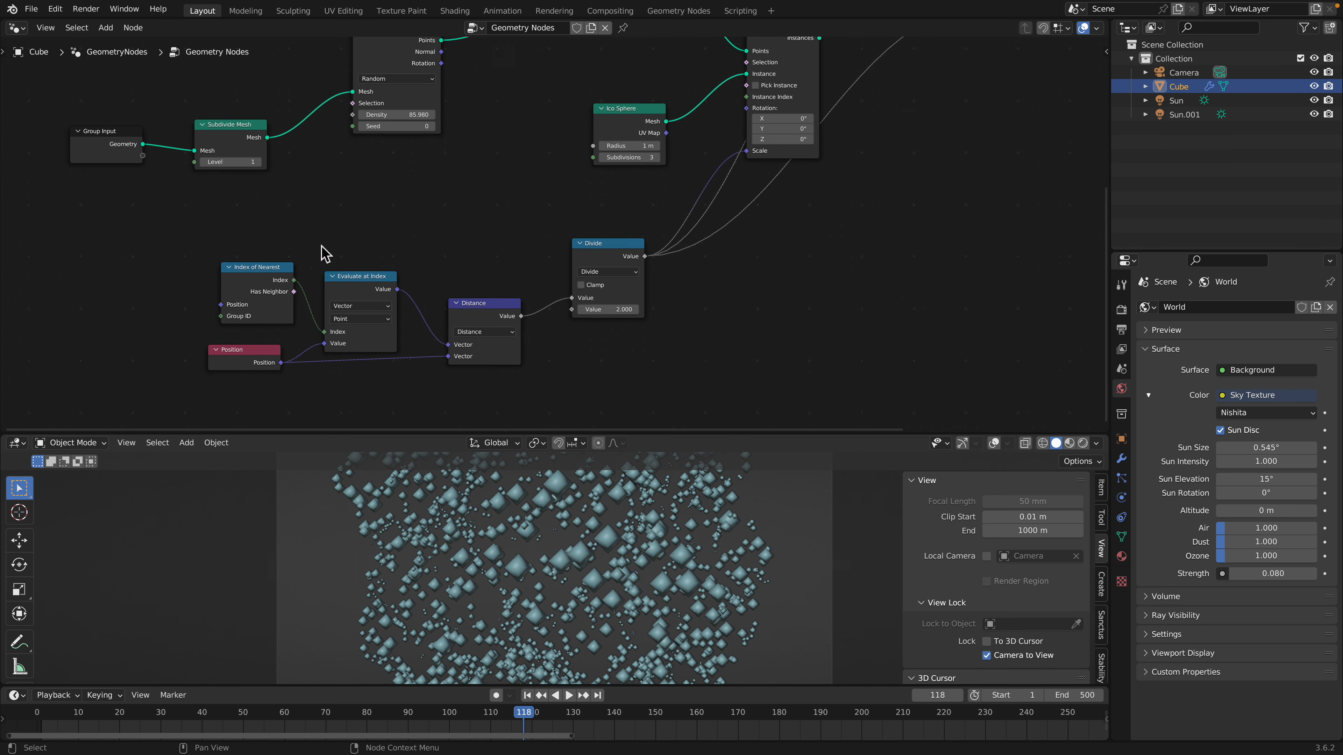
click(236, 277)
scroll(269, 225, up, 2)
middle_drag(236, 277, 317, 218)
drag(250, 232, 250, 212)
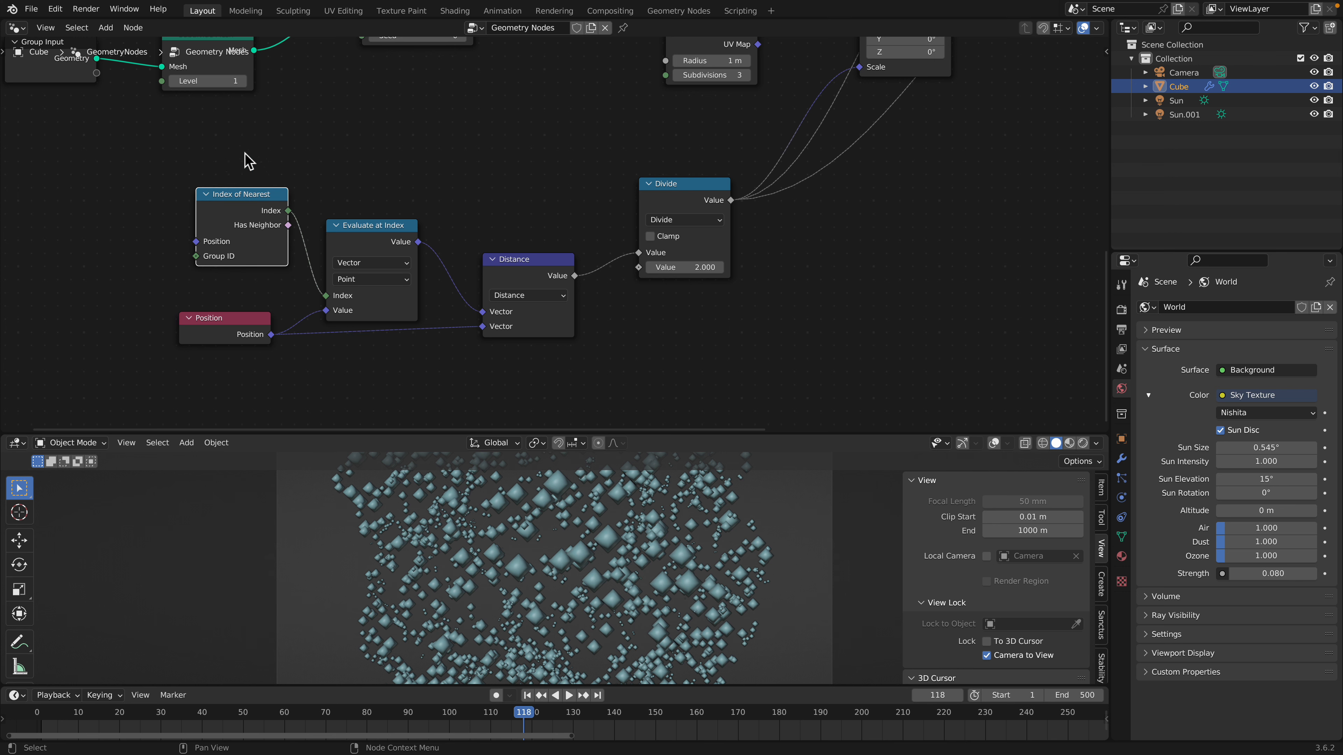
Tidy the Evaluate at Index, Distance and Position nodes into a compact group beside Index of Nearest
drag(383, 233, 376, 220)
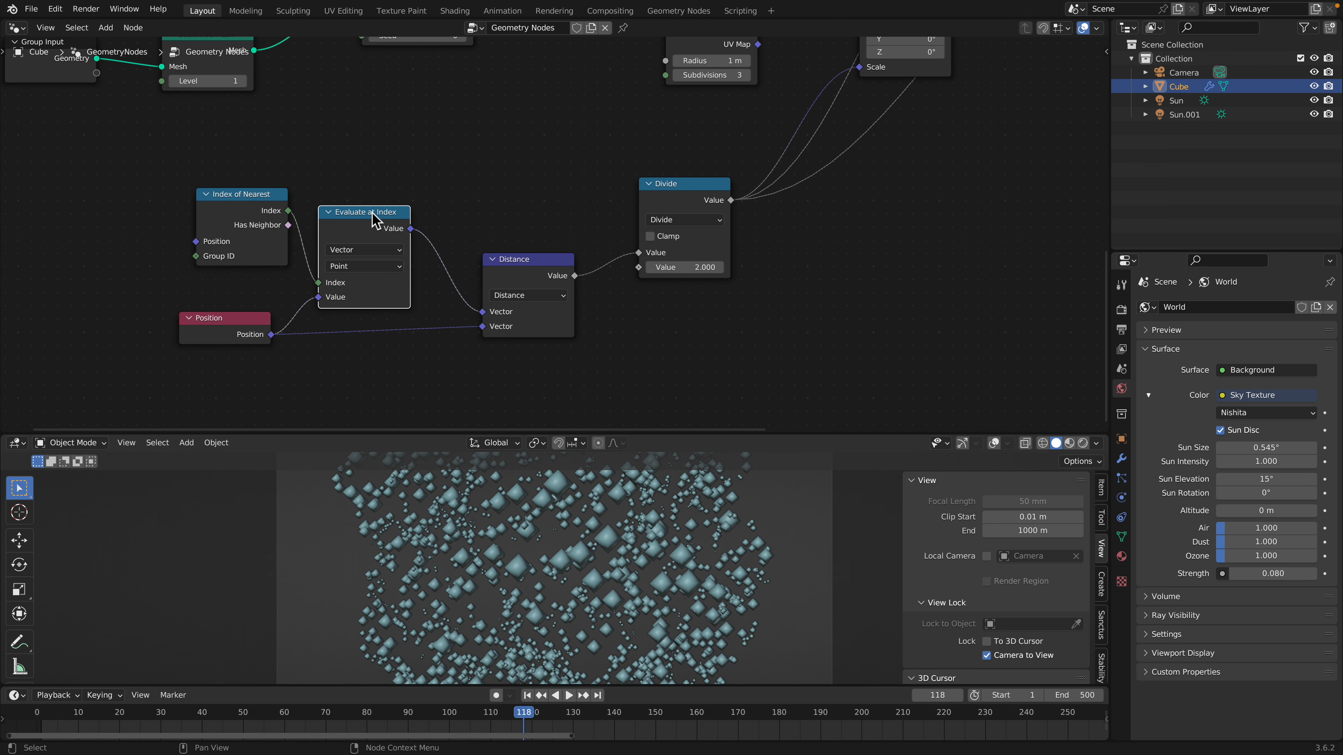
drag(513, 263, 488, 268)
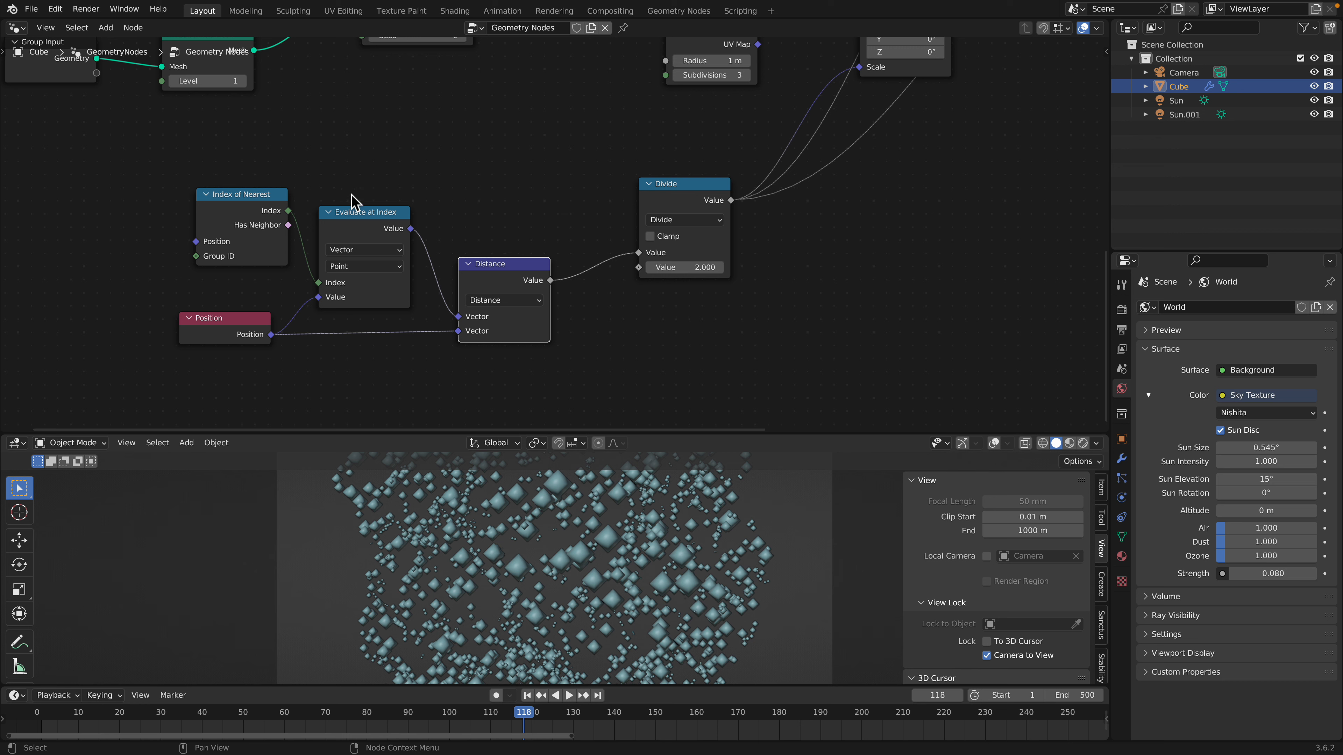
drag(364, 209, 370, 202)
drag(247, 322, 237, 320)
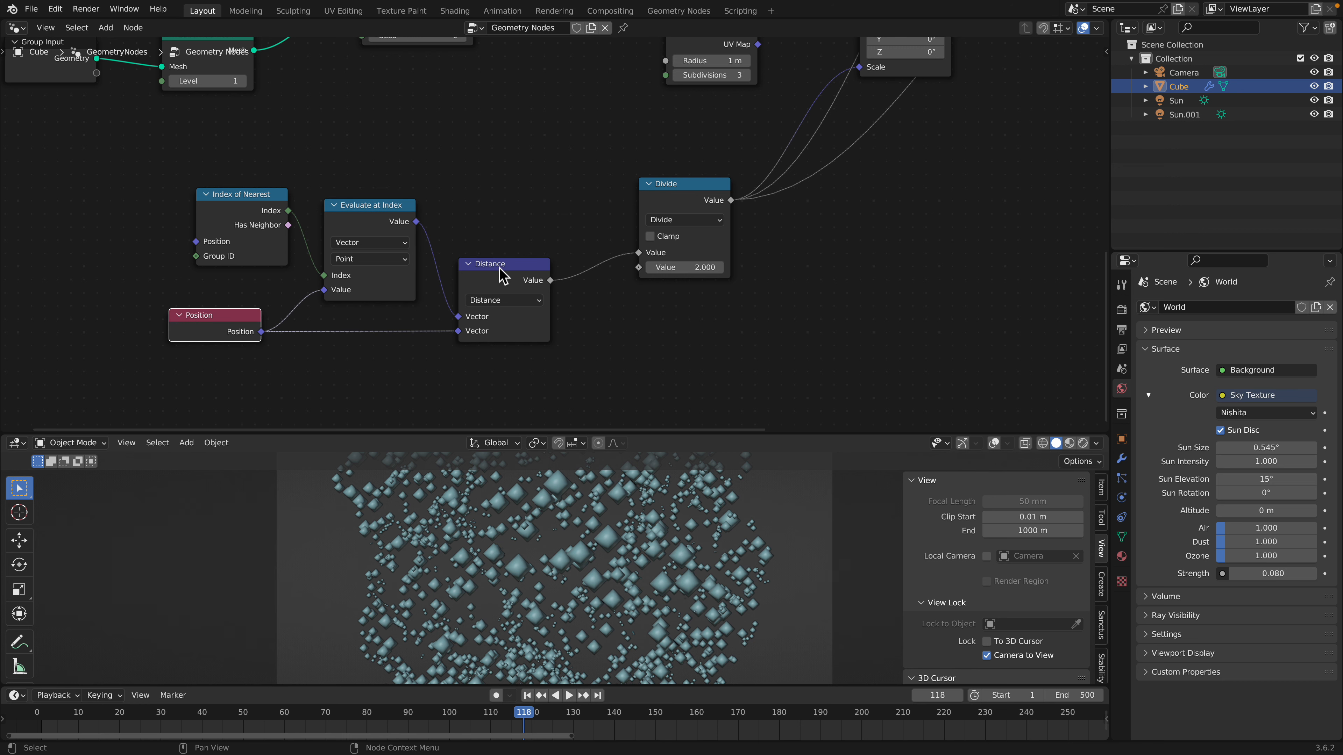
drag(499, 268, 498, 263)
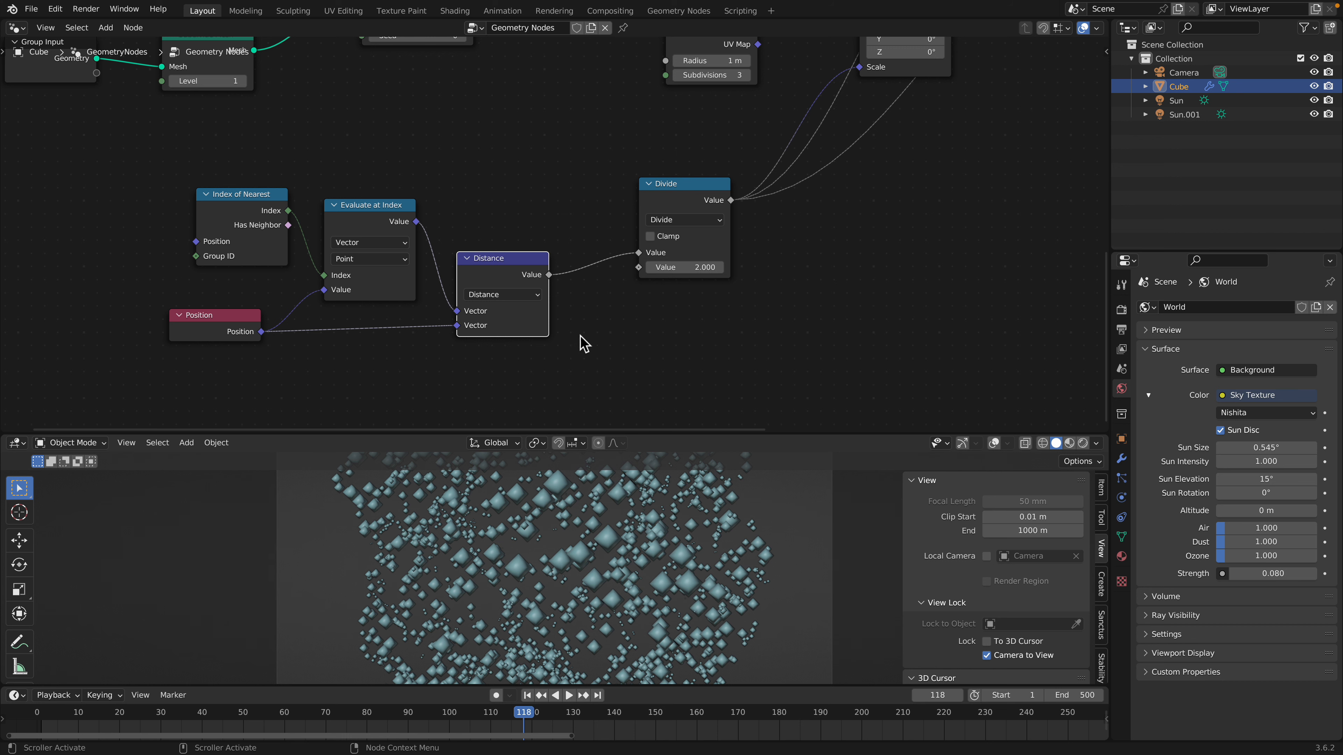
Reposition the Divide, Ico Sphere and Instance on Points nodes slightly up and closer to their neighbours
middle_drag(597, 331, 517, 386)
drag(616, 243, 608, 231)
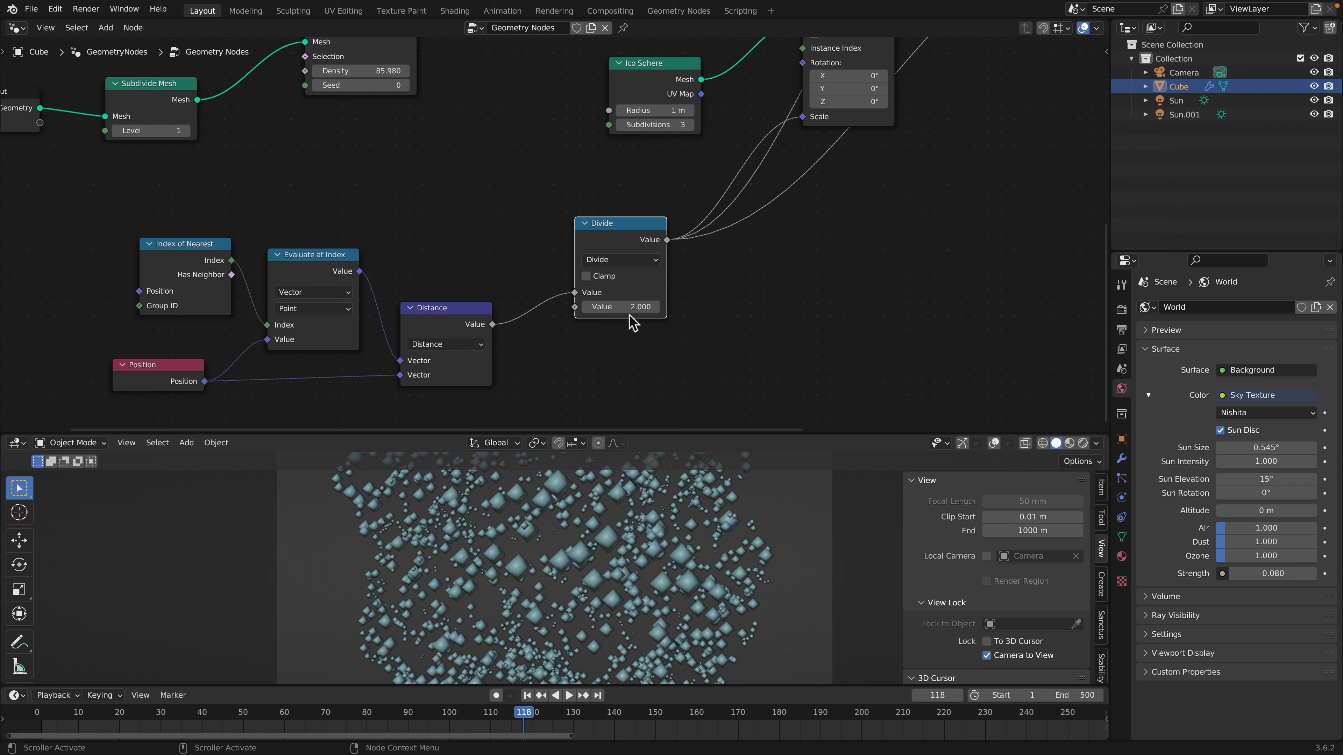
middle_drag(677, 223, 591, 298)
middle_drag(729, 173, 602, 293)
drag(459, 256, 471, 196)
middle_drag(617, 171, 601, 232)
drag(607, 231, 569, 204)
Nudge the noise and radius Store Named Attribute nodes slightly up and select them both
middle_drag(662, 198, 634, 258)
drag(624, 93, 629, 81)
middle_drag(644, 138, 638, 171)
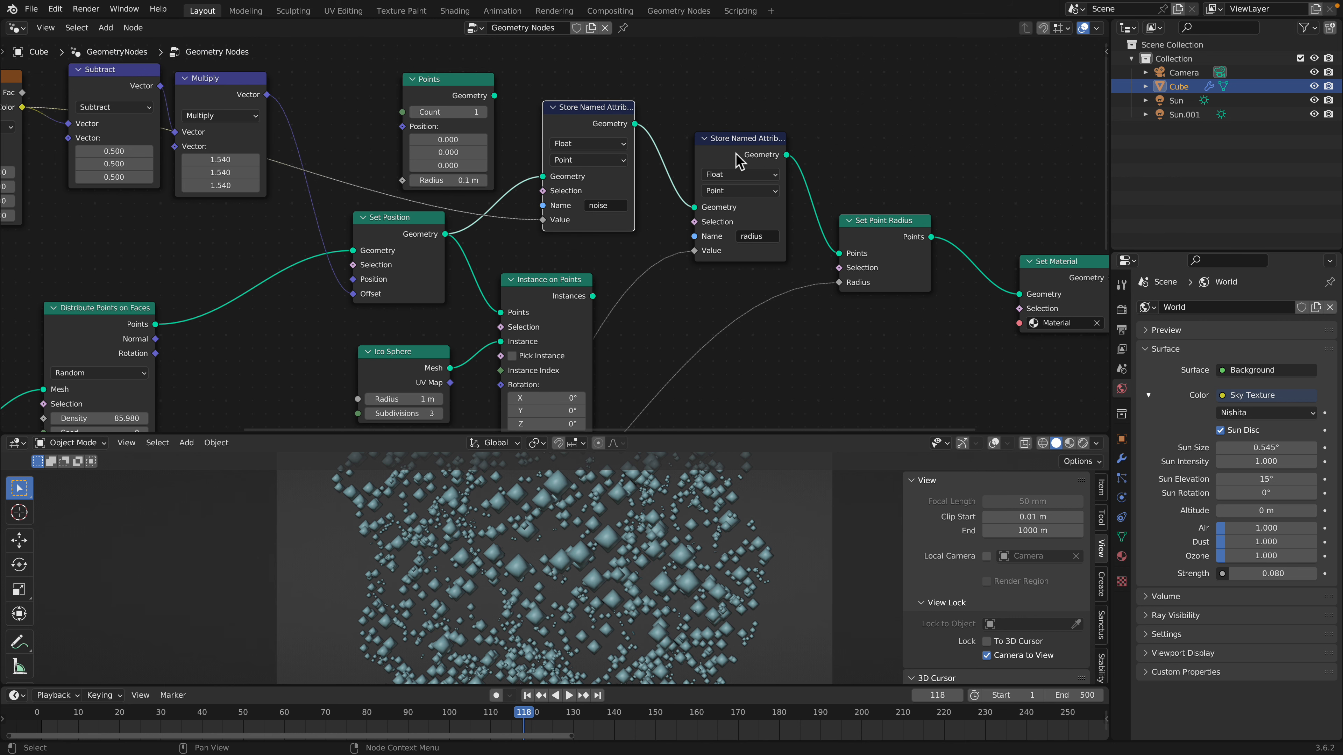
drag(742, 148, 741, 138)
scroll(606, 156, up, 1)
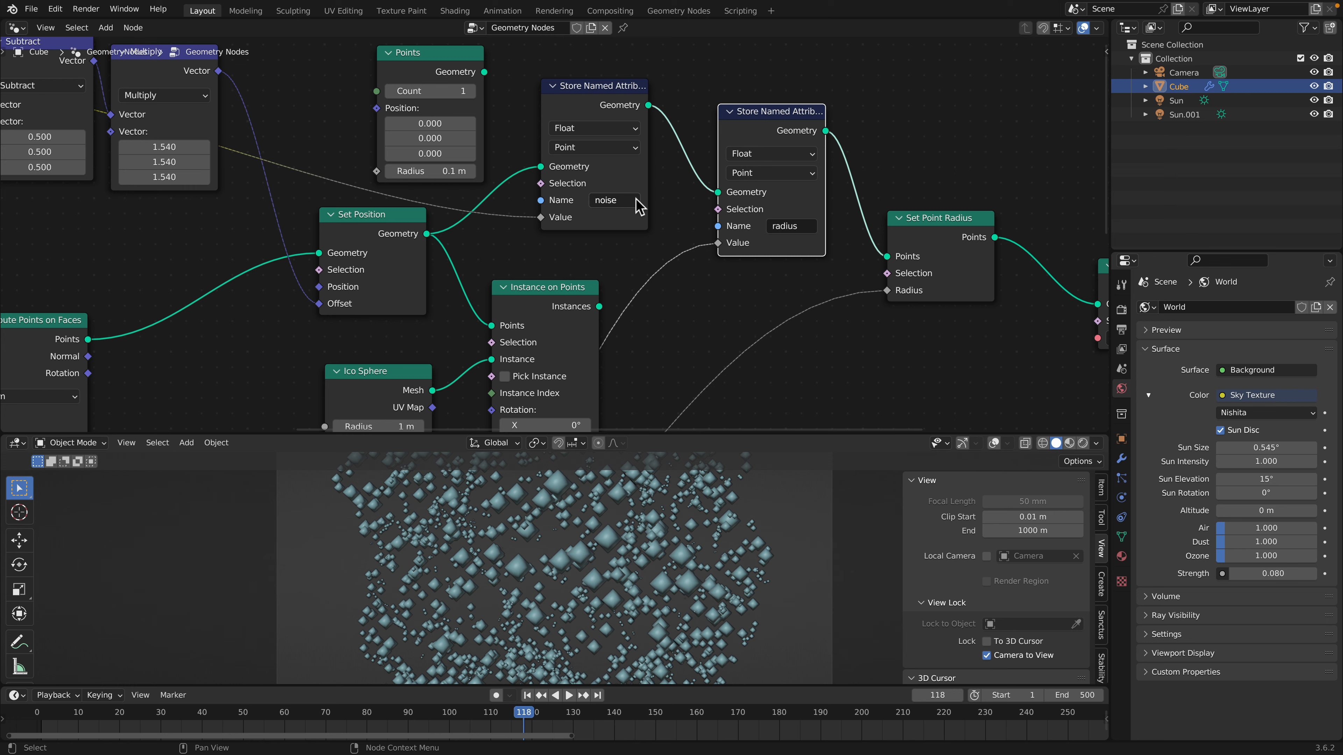
scroll(772, 237, down, 1)
scroll(648, 136, down, 1)
drag(585, 112, 776, 235)
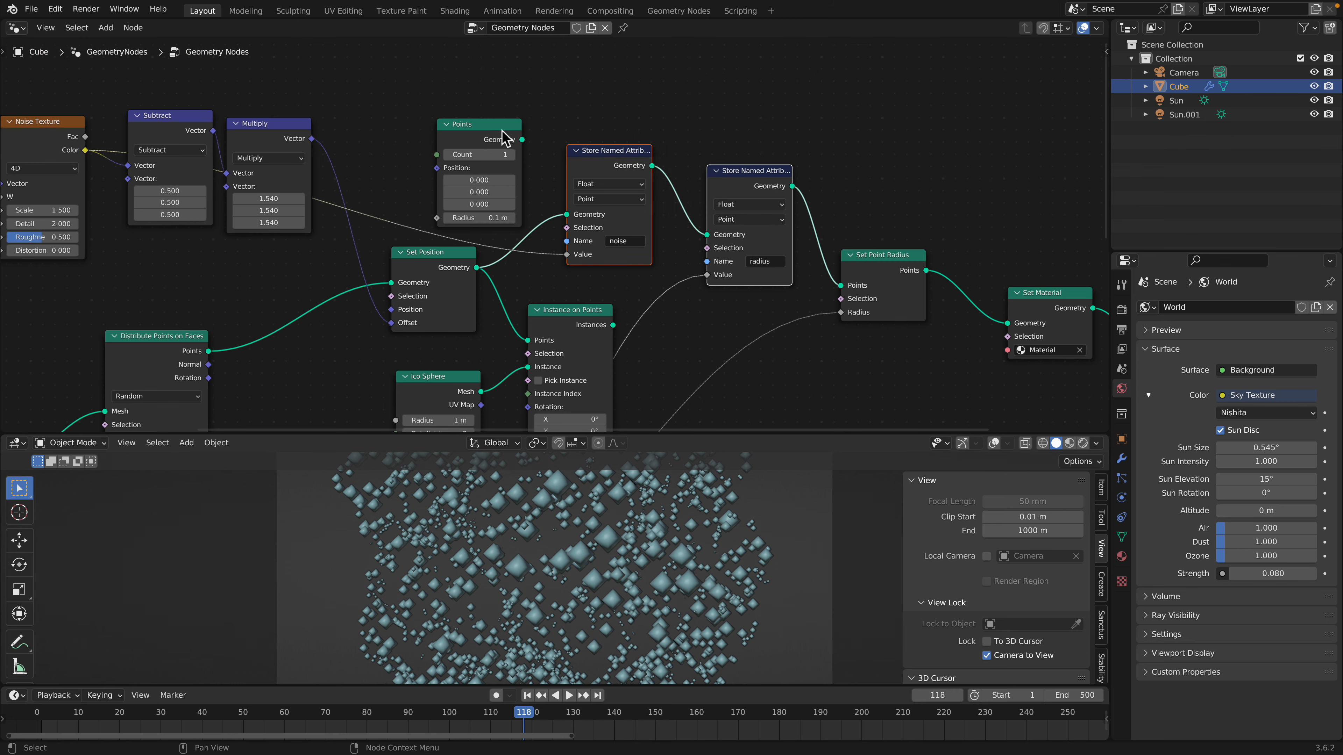
Move the unconnected Points node up and left, clear of the Store Named Attribute nodes
drag(502, 129, 479, 84)
middle_drag(670, 114, 659, 131)
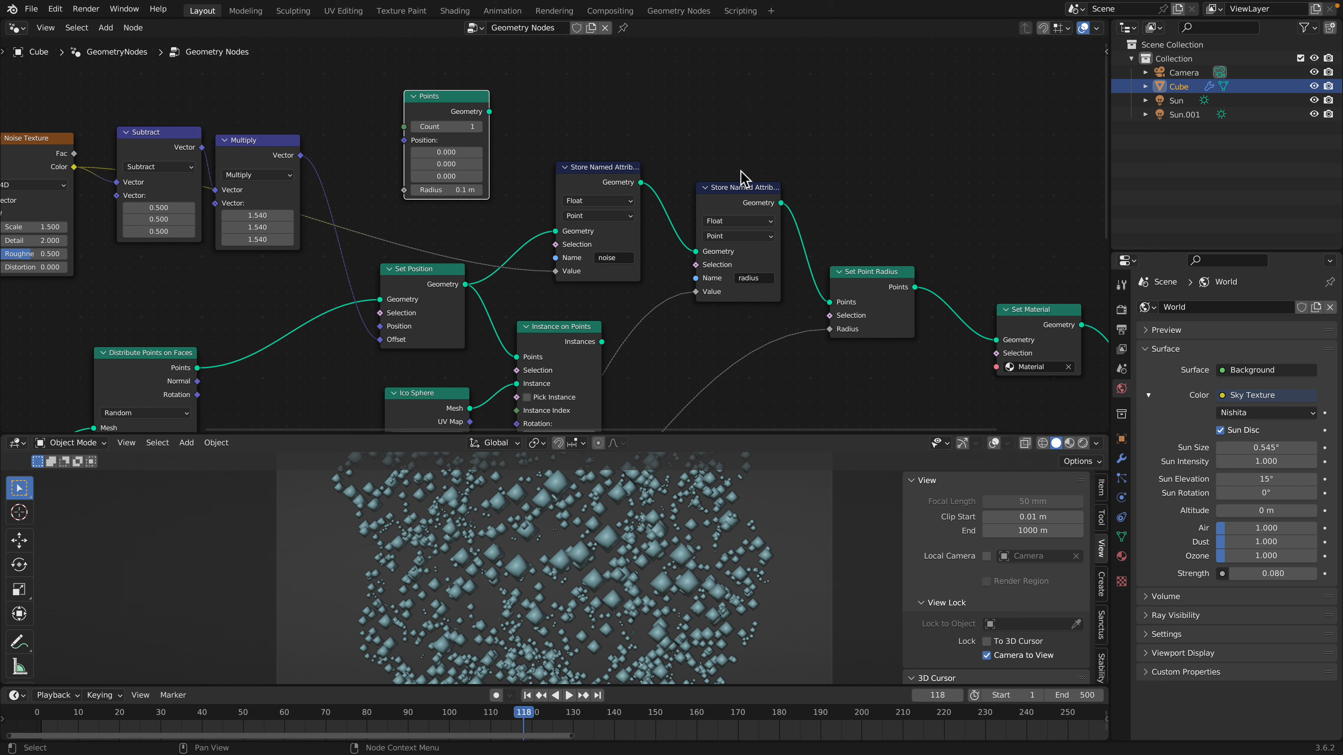
middle_drag(838, 240, 711, 210)
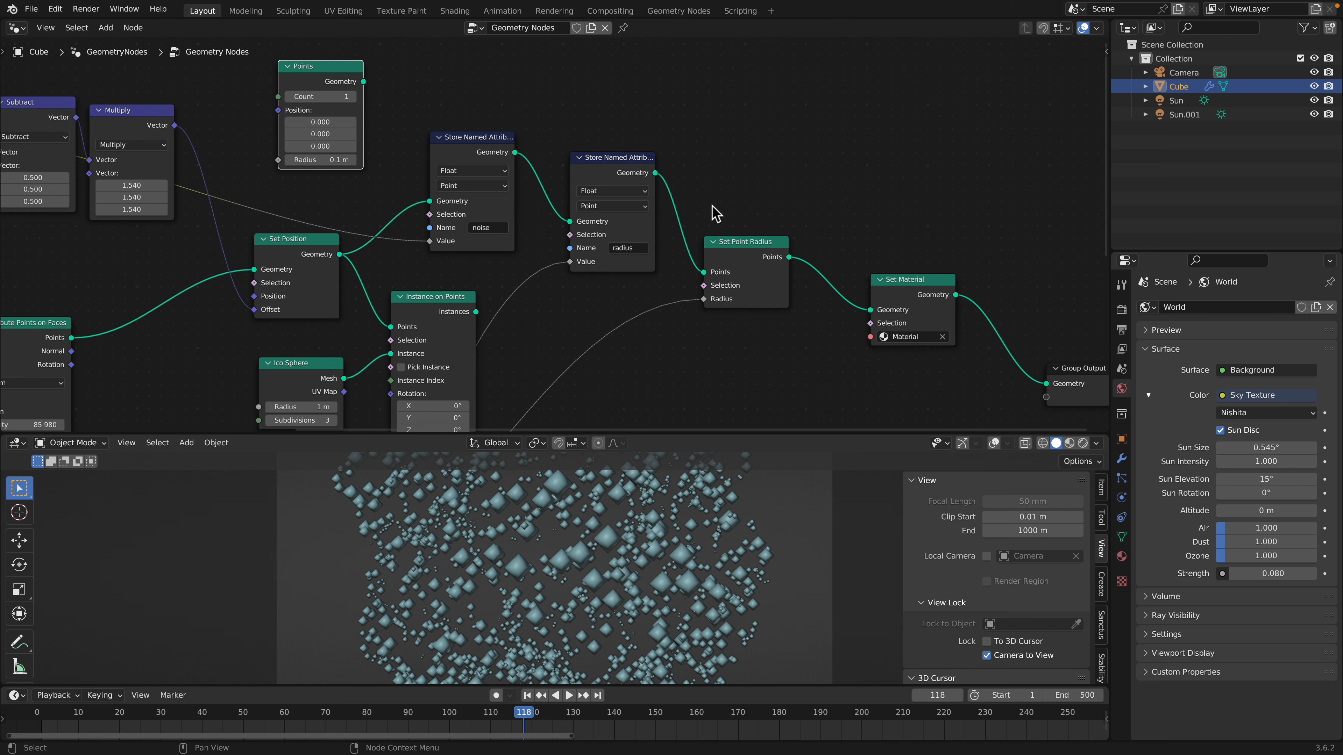
Reposition the Set Material and Group Output nodes up and to the left, closer to Set Point Radius
drag(886, 281, 843, 253)
middle_drag(1053, 357, 921, 321)
drag(953, 326, 876, 250)
Move the Scene Time, Multiply and Noise Texture nodes up and to the left at the start of the noise branch
scroll(803, 277, down, 4)
middle_drag(488, 168, 786, 228)
scroll(436, 222, up, 2)
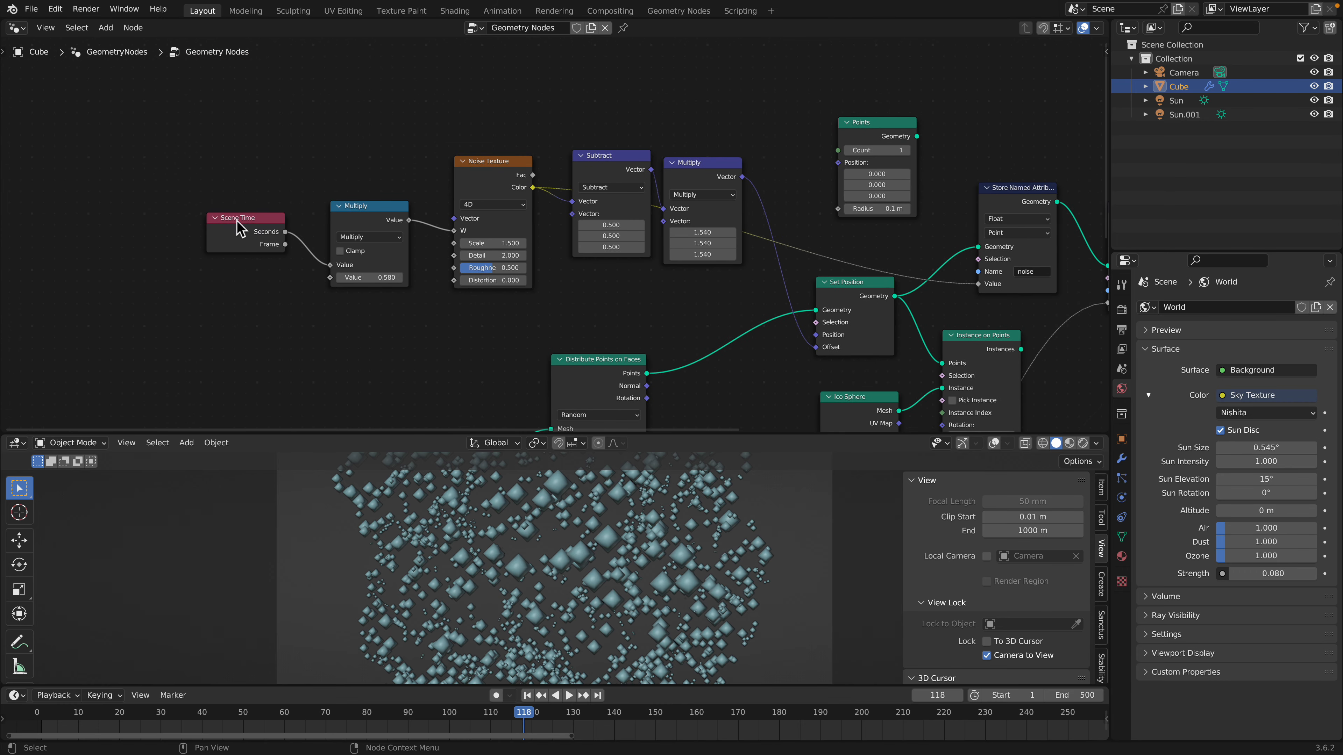
drag(236, 221, 211, 169)
drag(356, 217, 335, 149)
drag(238, 165, 227, 122)
drag(338, 139, 331, 112)
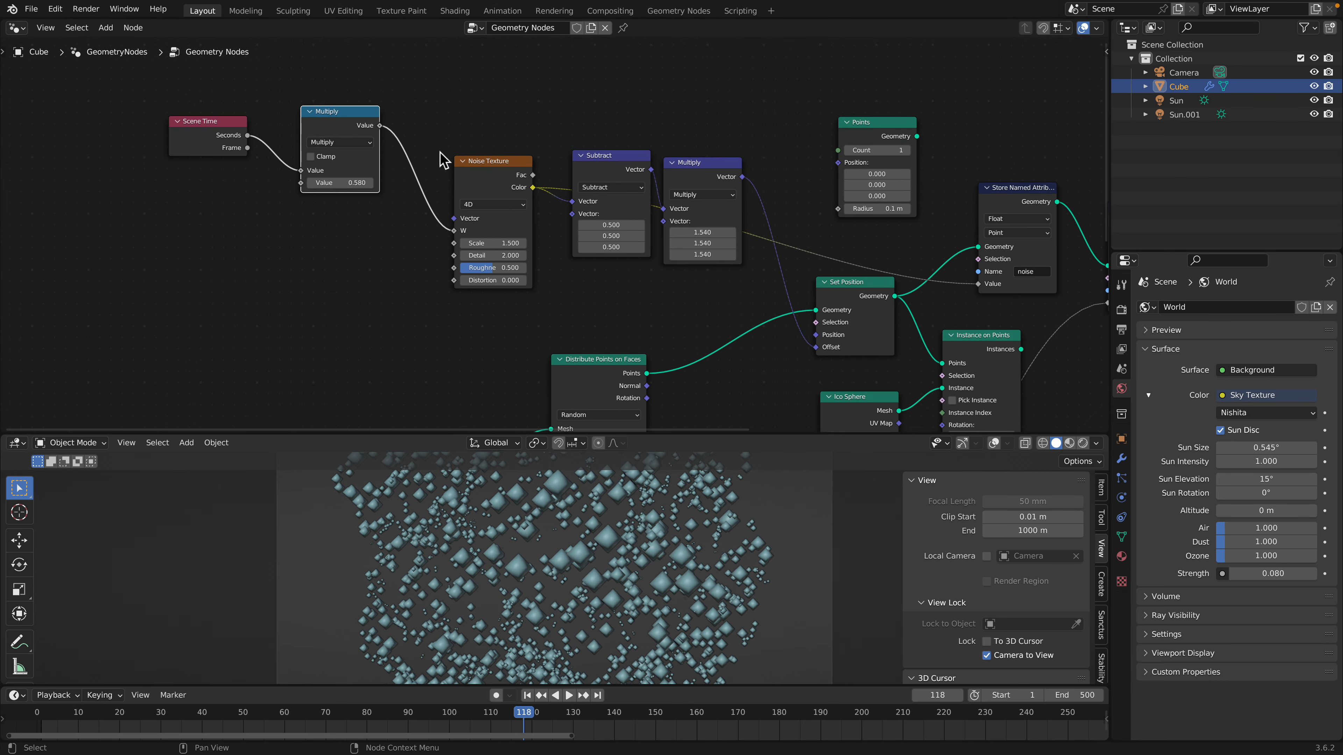
drag(464, 171, 438, 139)
scroll(424, 136, up, 1)
middle_drag(418, 140, 348, 127)
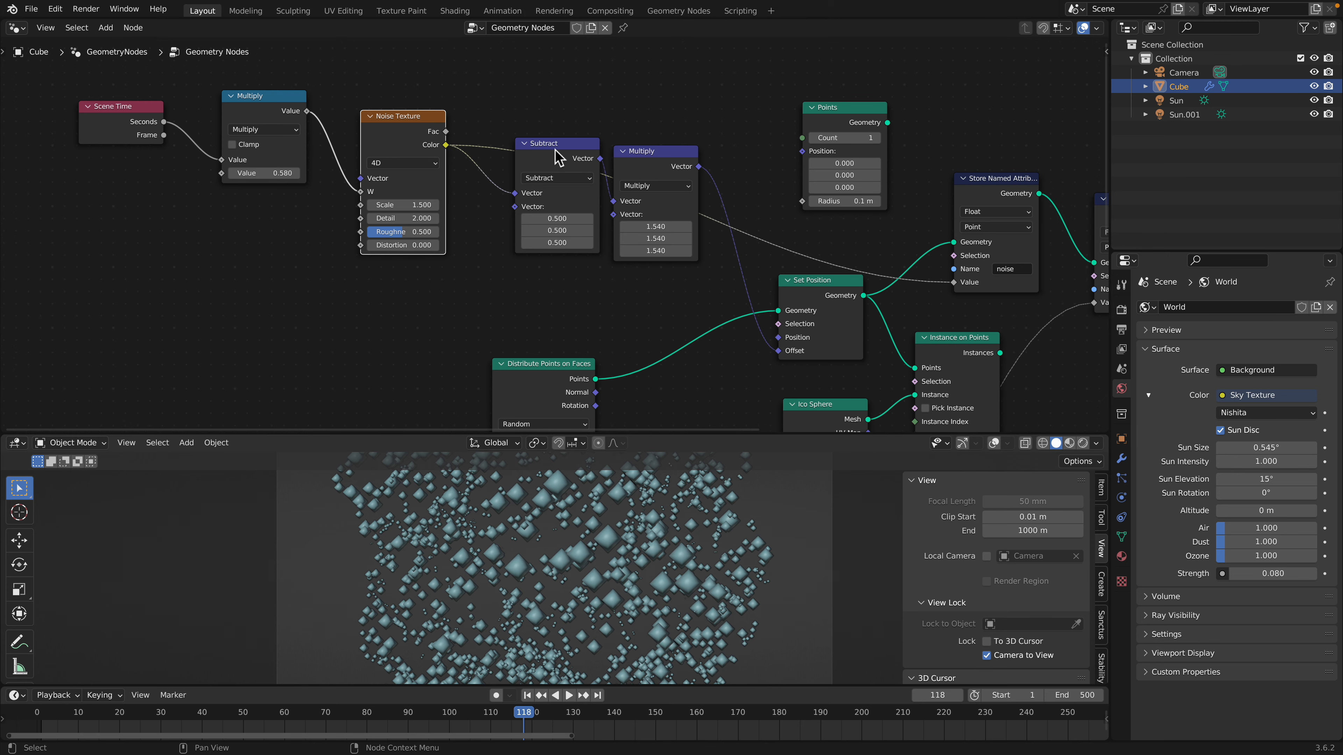
Lower the Subtract and vector Multiply nodes below the noise colour link, and shift the unconnected Points node slightly up and left
drag(558, 157, 534, 199)
drag(662, 156, 650, 220)
click(842, 115)
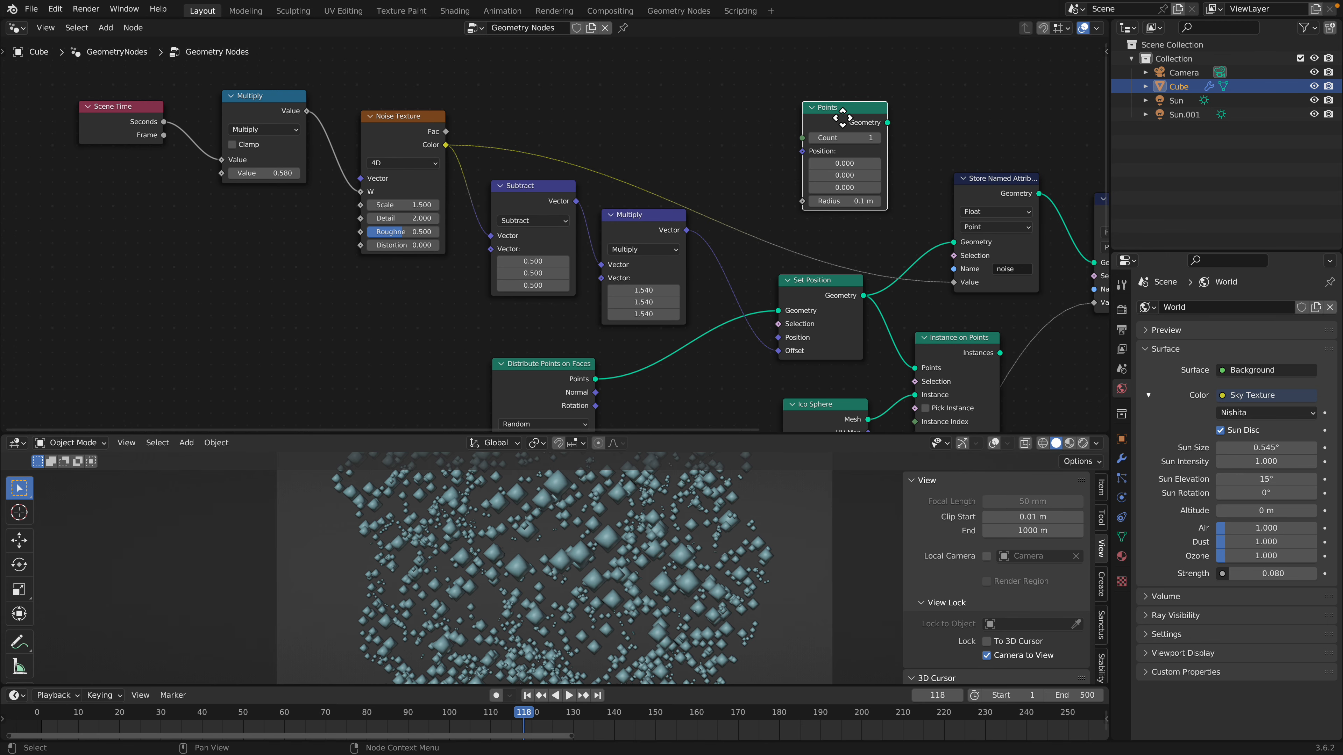
drag(842, 117, 826, 101)
Switch to the Safari browser and view the YouTube tutorial on packing with the Index of Nearest node
middle_drag(693, 192, 697, 83)
middle_drag(465, 336, 523, 275)
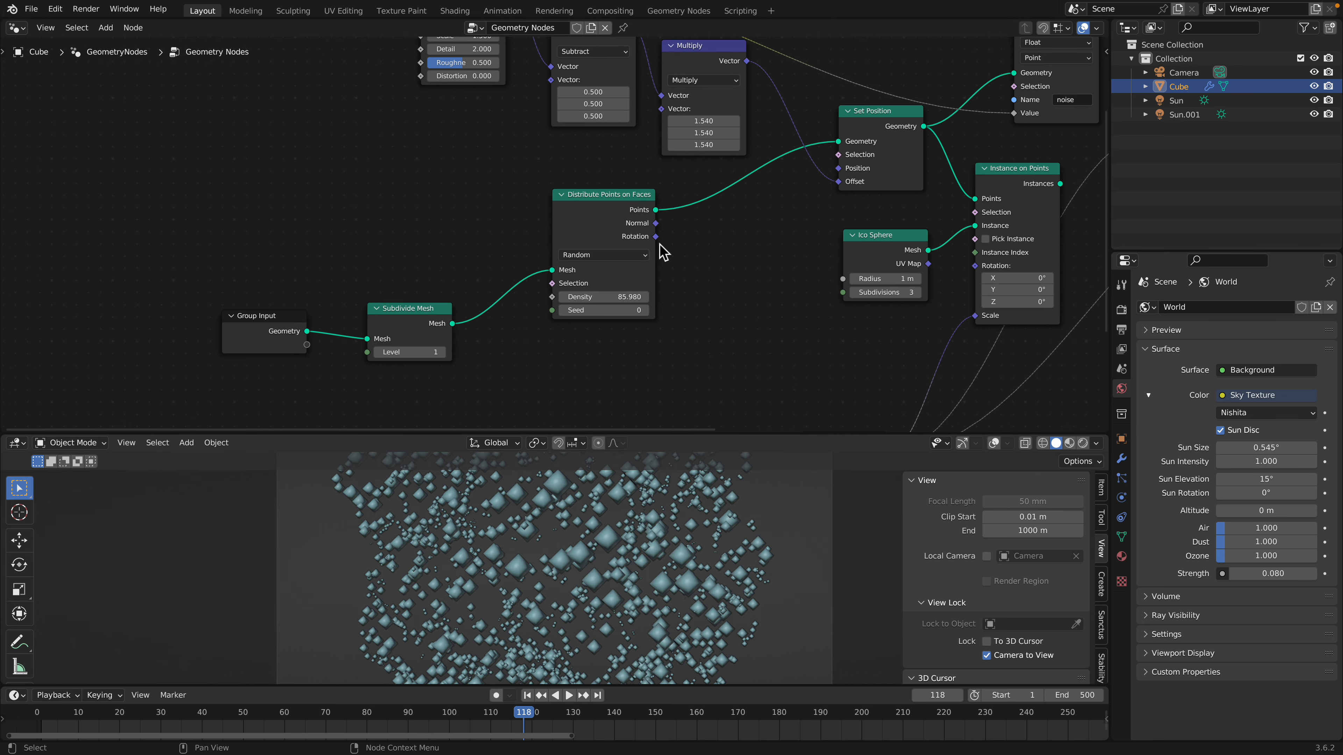
key(ctrl+Left)
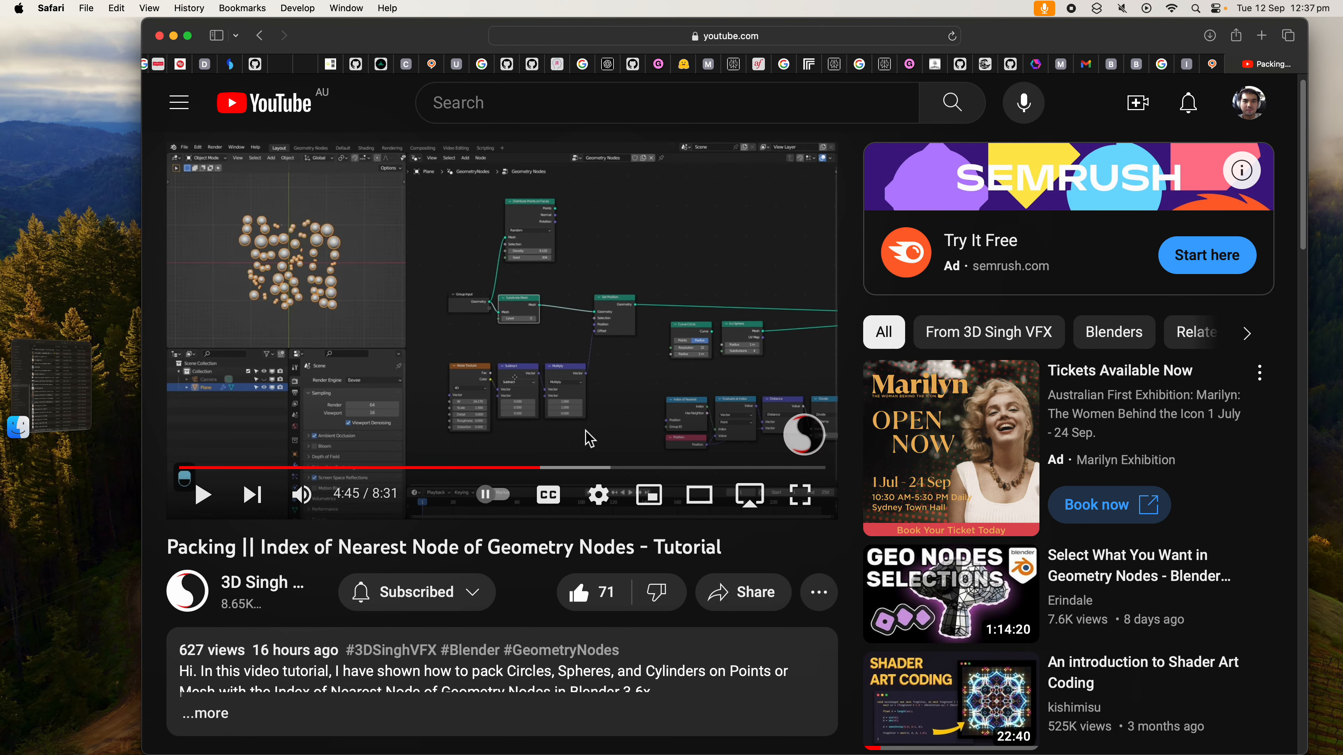
click(1216, 70)
scroll(653, 230, up, 2)
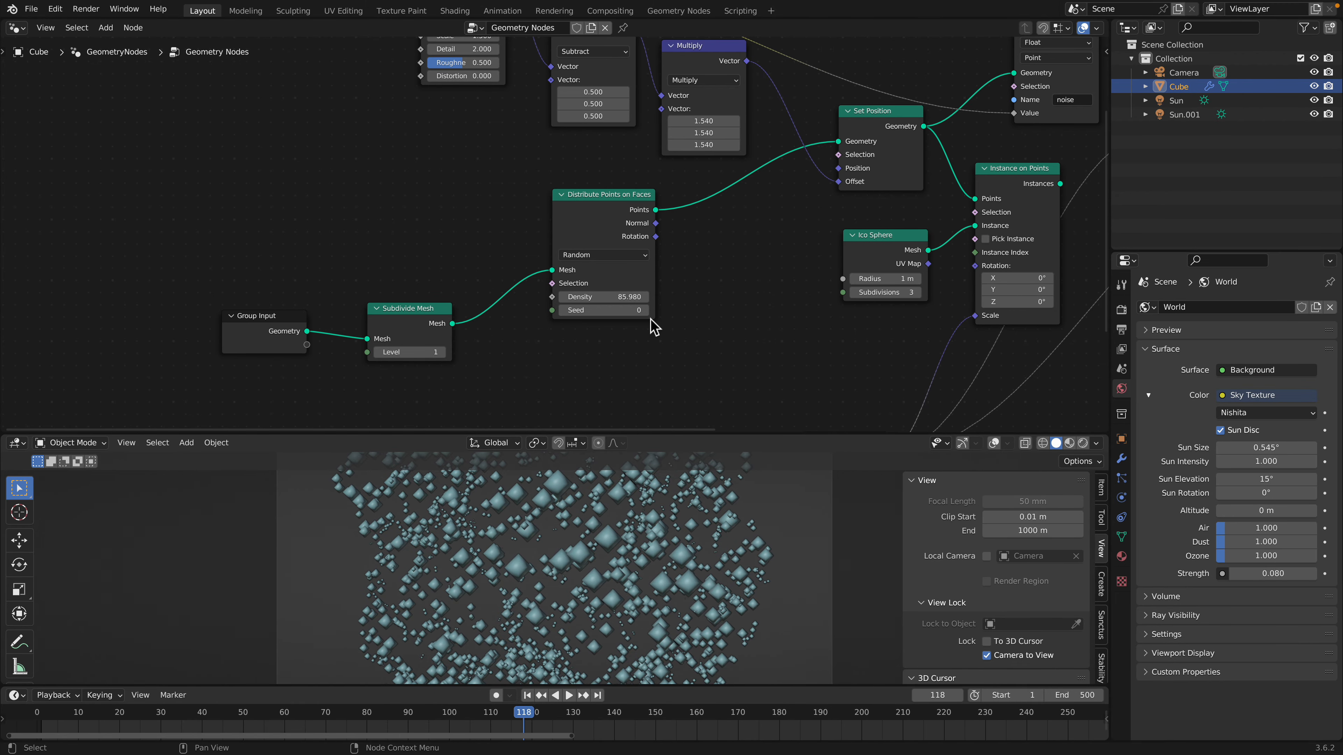
Open the recent file index_nearest_005.blend
scroll(660, 323, down, 3)
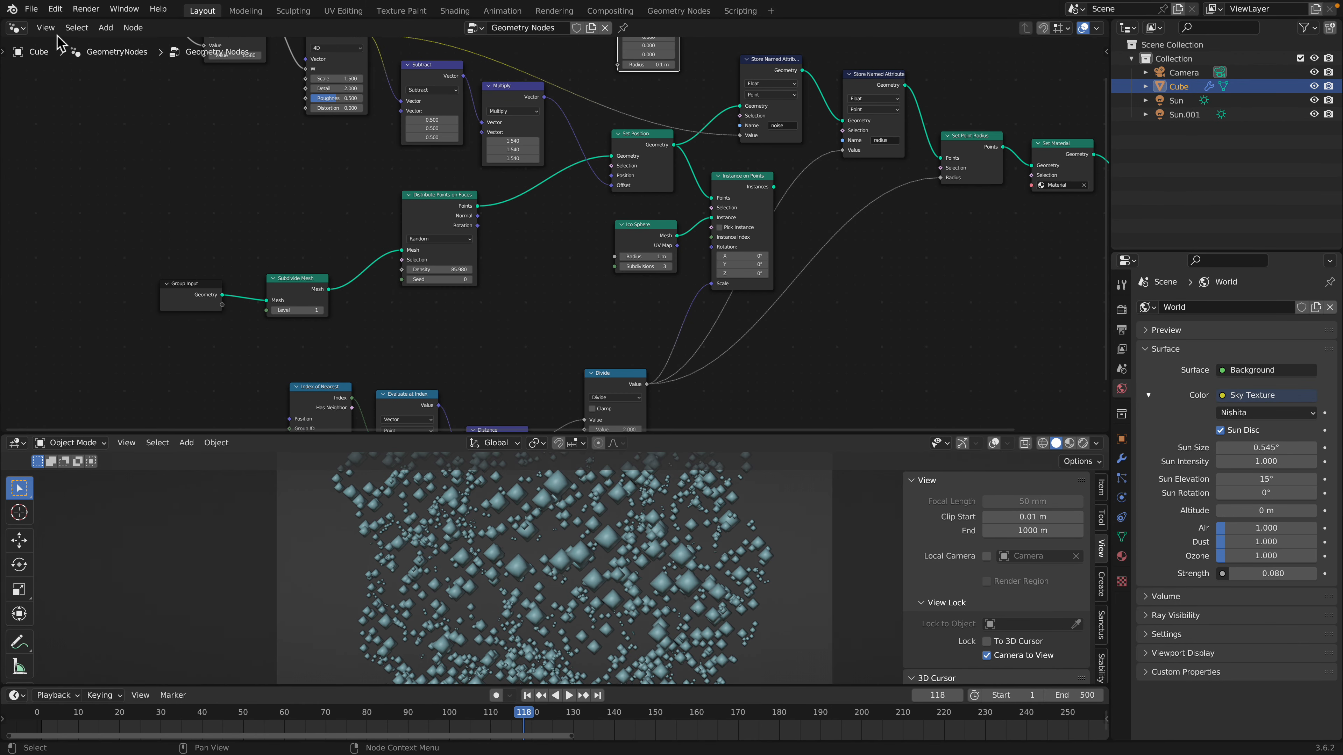
click(31, 9)
mouse_move(90, 53)
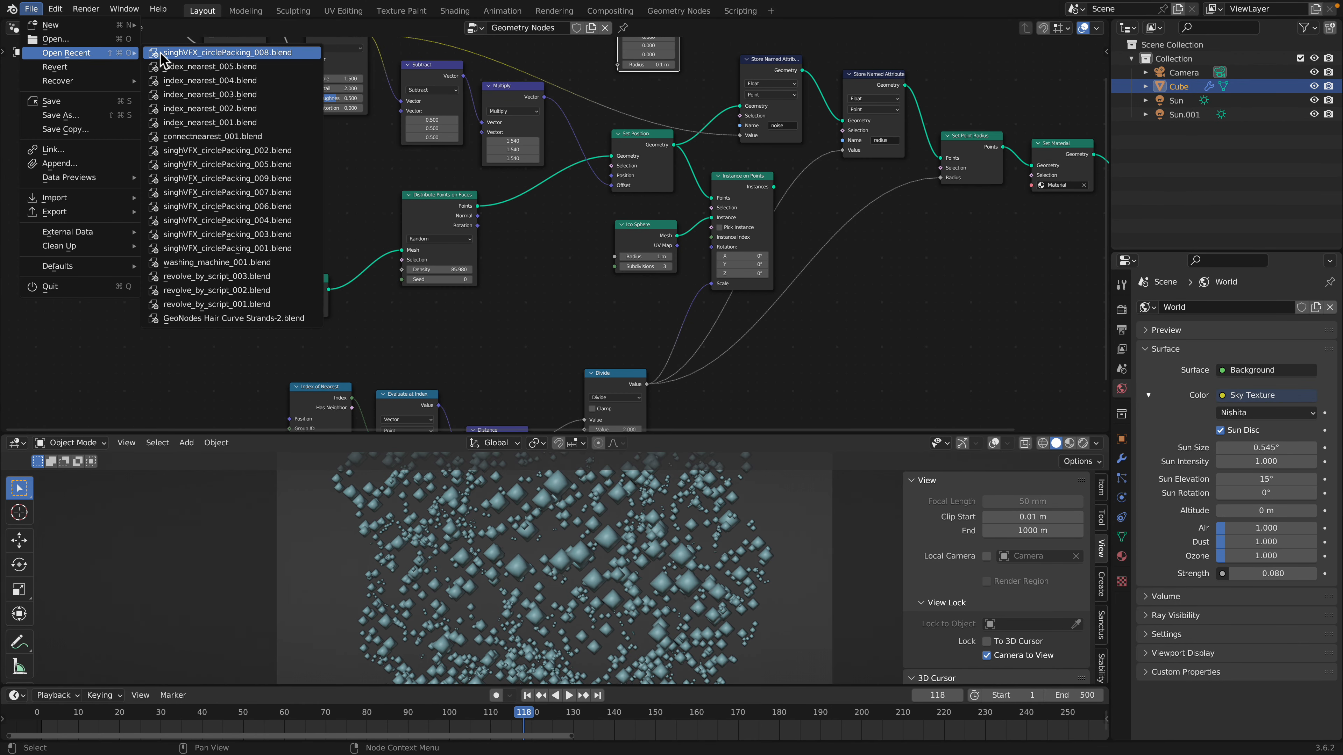
click(229, 67)
click(632, 404)
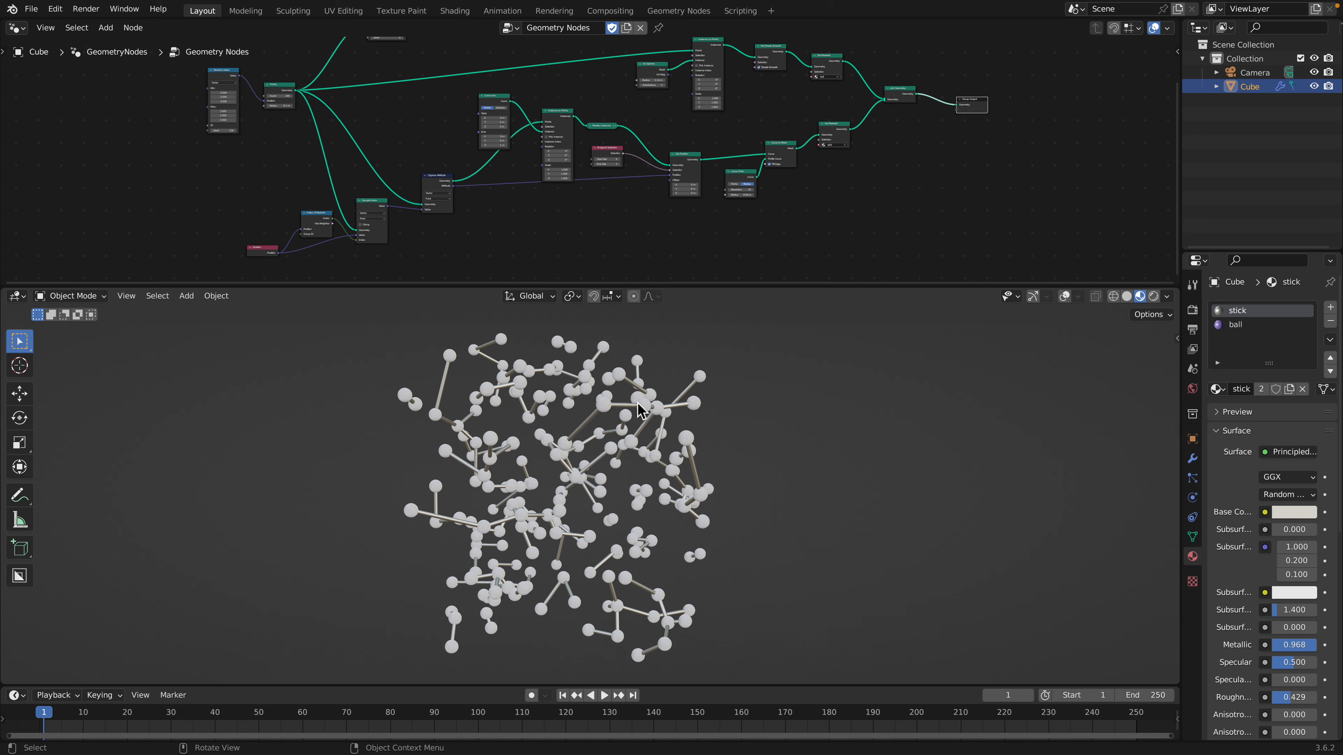
middle_drag(662, 396, 699, 417)
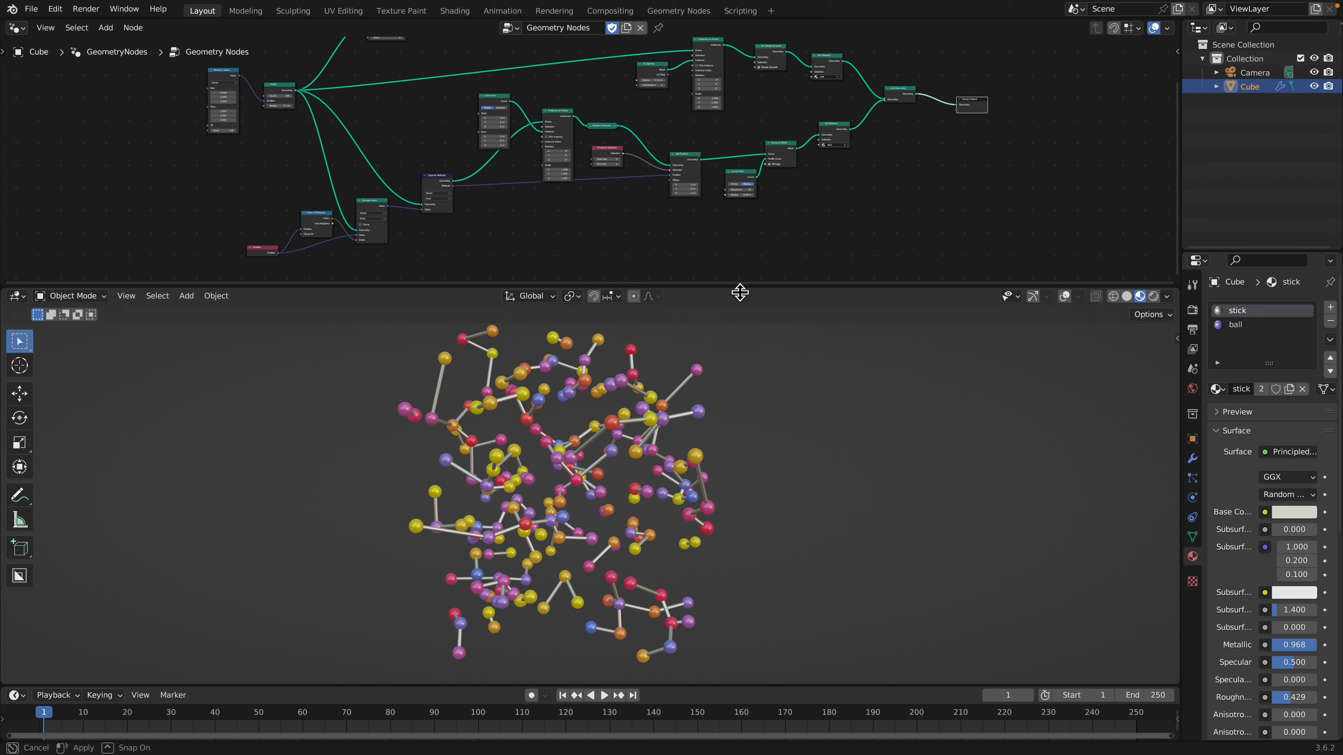
Enlarge the node editor and move the Distribute Points on Faces, Points and Random Value nodes slightly up
drag(741, 287, 741, 353)
scroll(539, 268, up, 2)
middle_drag(558, 198, 539, 298)
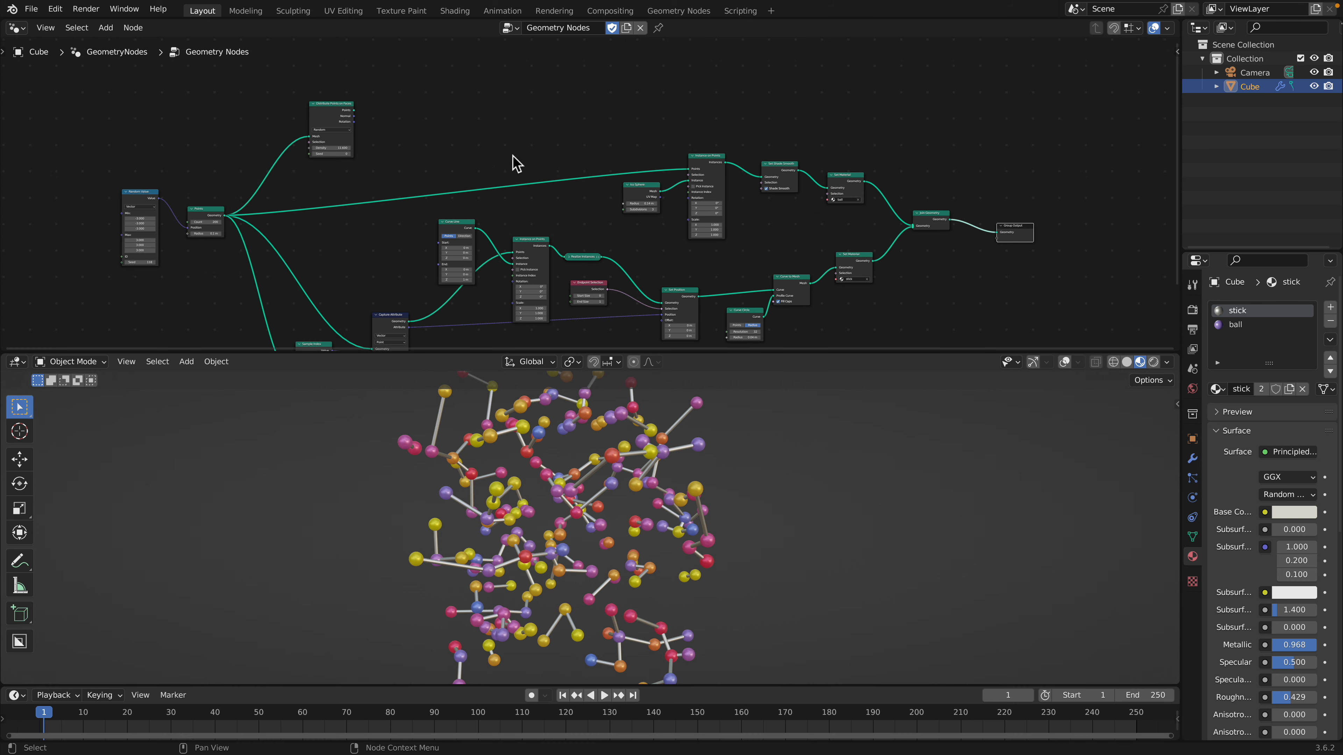
drag(342, 108, 355, 71)
drag(210, 219, 216, 180)
drag(140, 203, 136, 188)
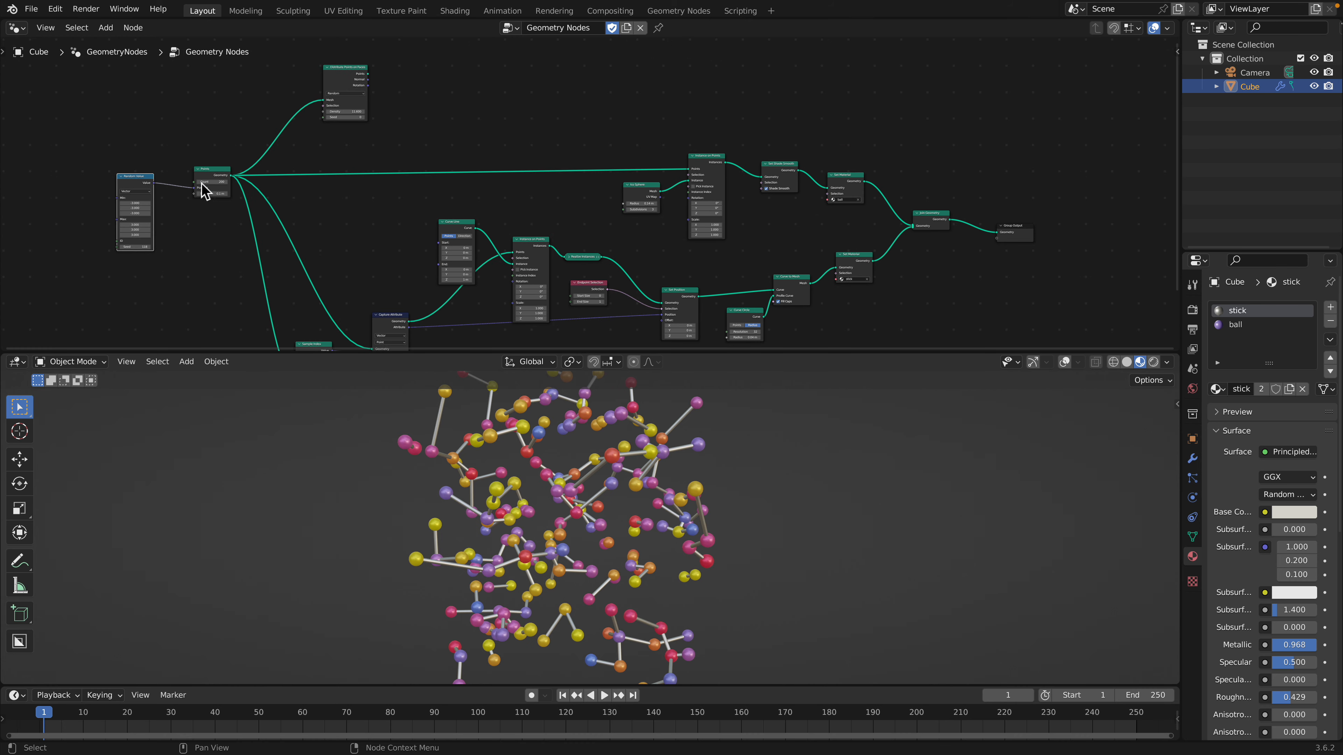
Nudge the Index of Nearest node slightly up between the Position and Sample Index nodes
scroll(202, 183, up, 2)
middle_drag(300, 251, 357, 187)
scroll(356, 187, up, 2)
middle_drag(334, 282, 394, 197)
scroll(393, 197, up, 2)
scroll(391, 202, up, 3)
middle_drag(233, 275, 388, 203)
drag(339, 177, 336, 170)
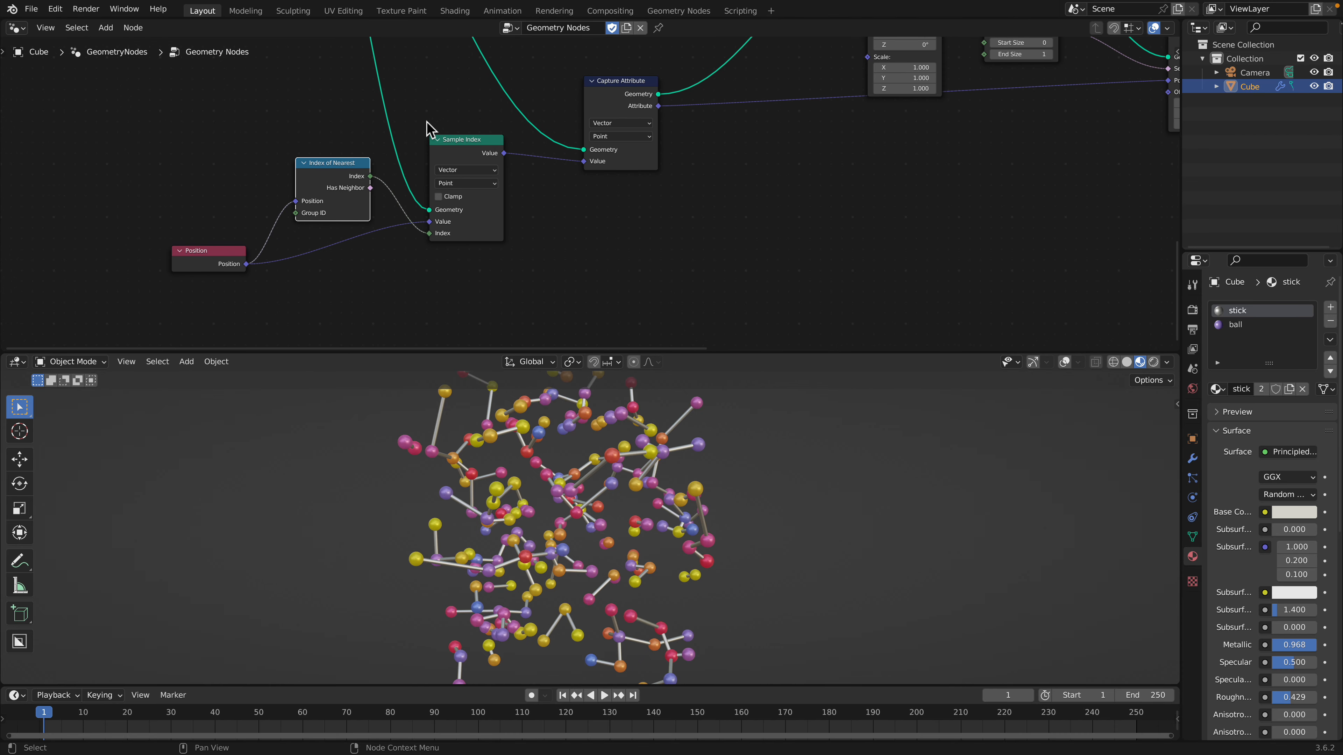
Lower the Sample Index and Capture Attribute nodes slightly and move the Curve Line node away from Instance on Points
scroll(497, 217, down, 1)
middle_drag(444, 240, 445, 282)
middle_drag(346, 226, 324, 227)
scroll(323, 227, up, 1)
scroll(422, 210, down, 2)
middle_drag(434, 245, 327, 279)
drag(416, 228, 412, 250)
drag(533, 183, 523, 193)
middle_drag(524, 104, 456, 197)
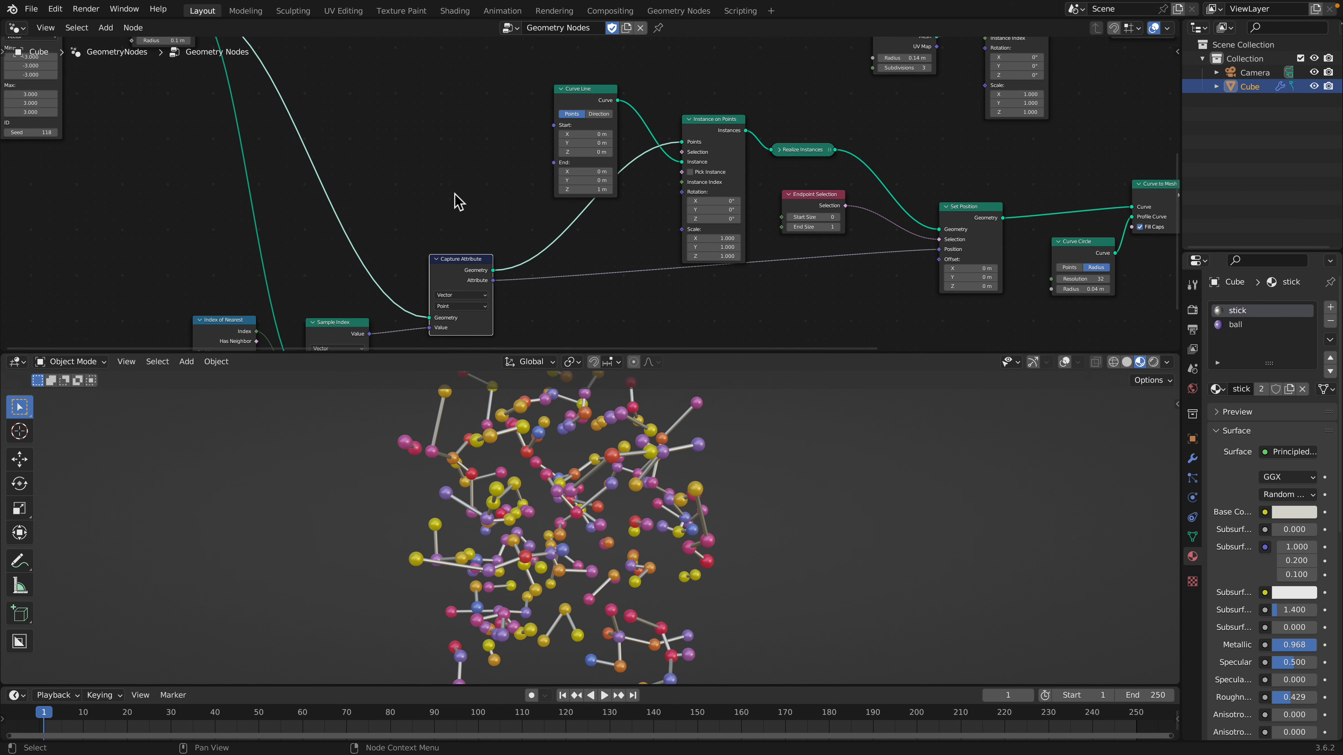
middle_drag(591, 123, 510, 188)
drag(507, 152, 483, 144)
middle_drag(502, 172, 437, 177)
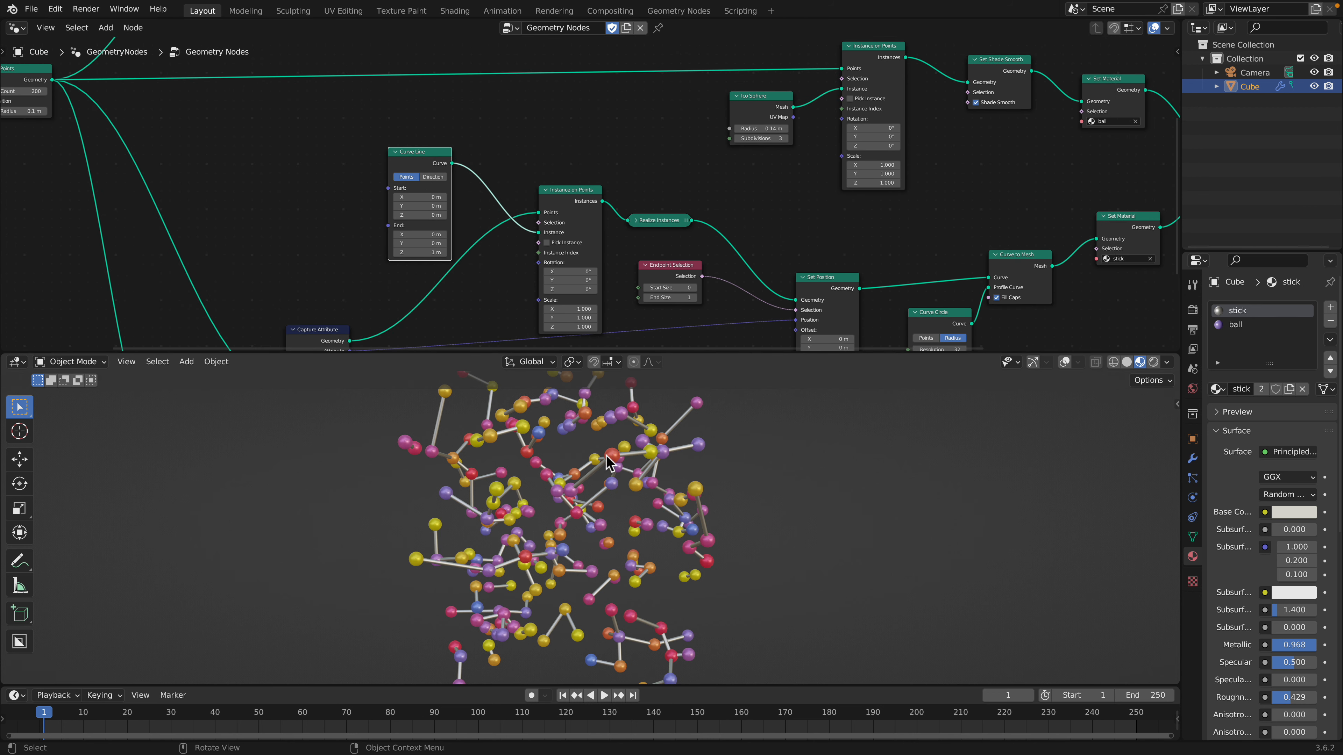
Examine the coloured ball-and-stick structure from several angles in an enlarged 3D viewport
middle_drag(606, 455, 664, 414)
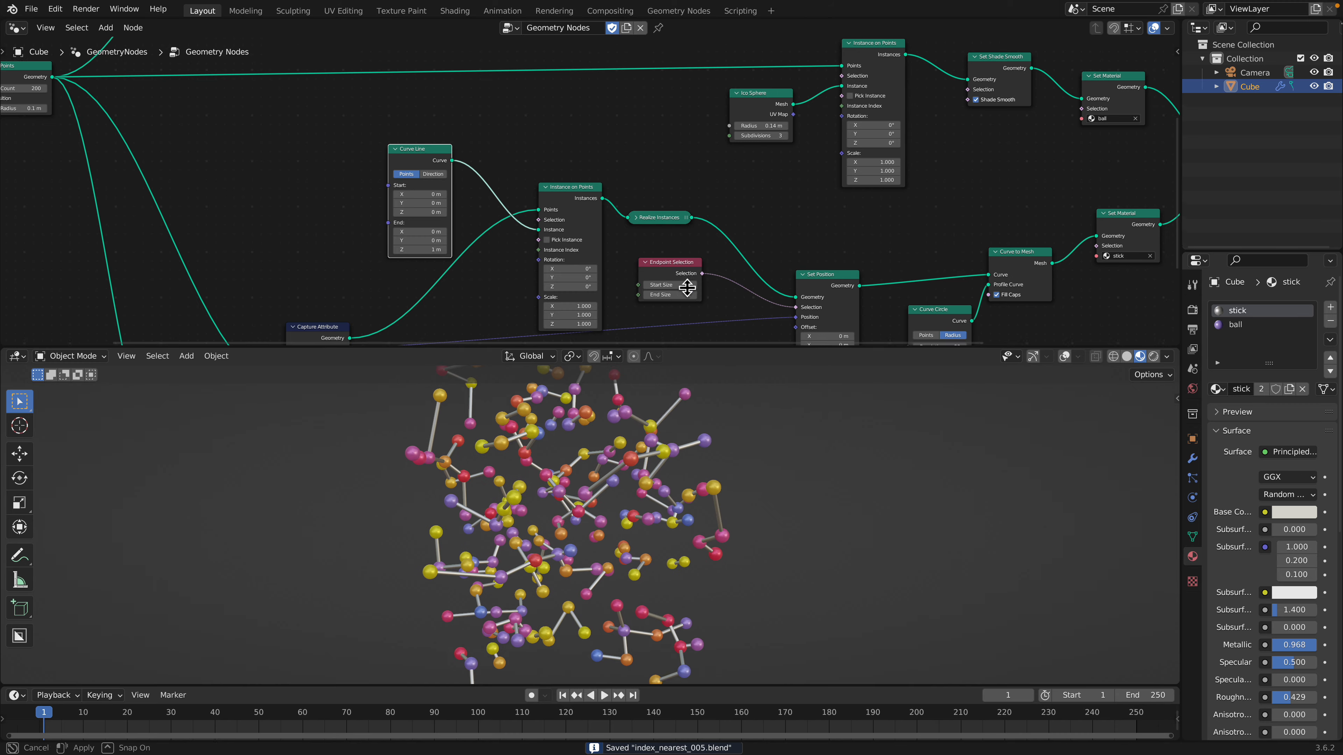
drag(687, 353, 682, 249)
middle_drag(624, 381, 581, 417)
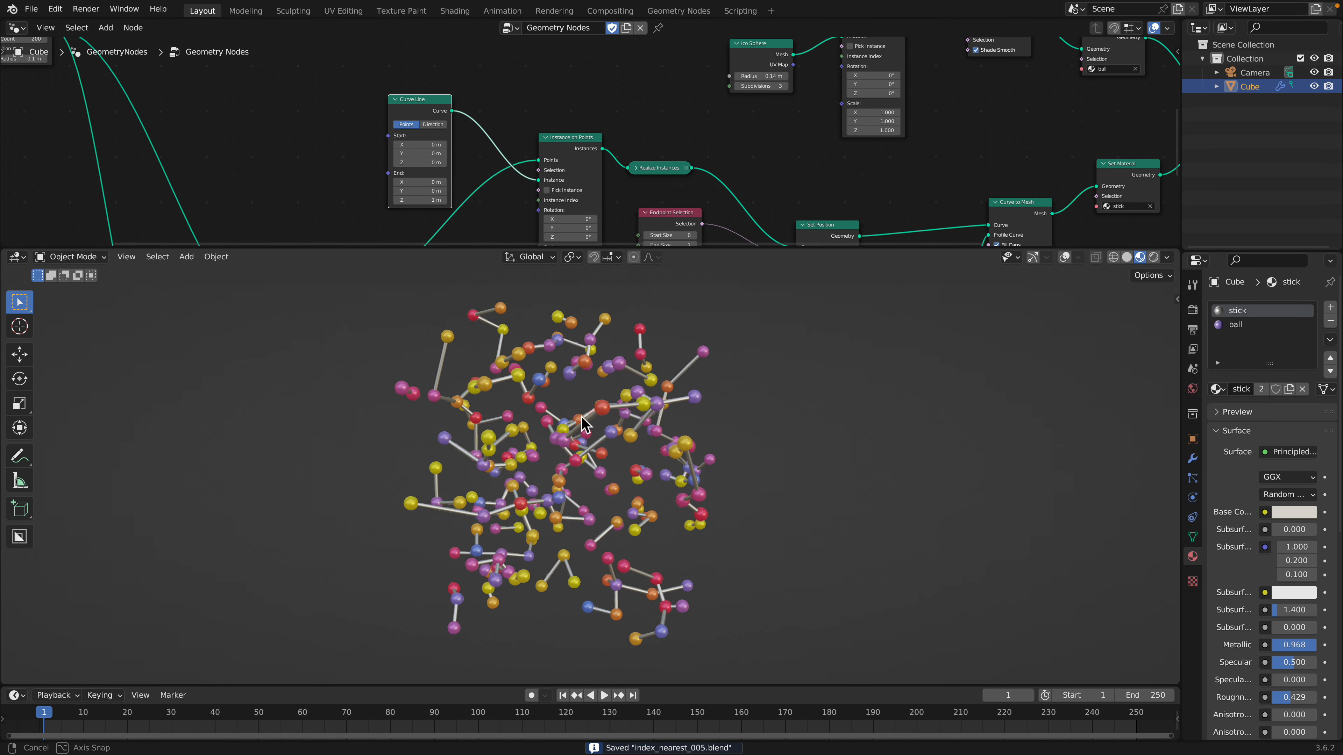
scroll(581, 417, up, 3)
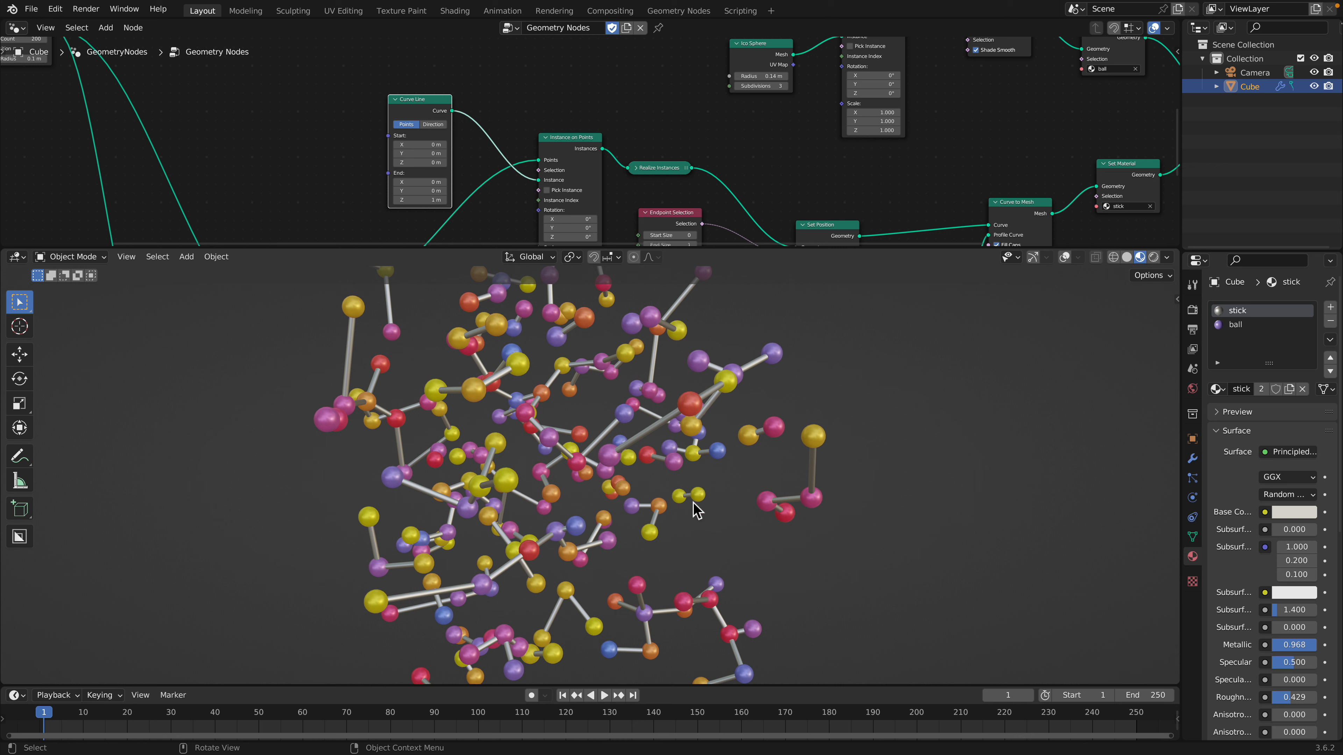
middle_drag(791, 512, 758, 515)
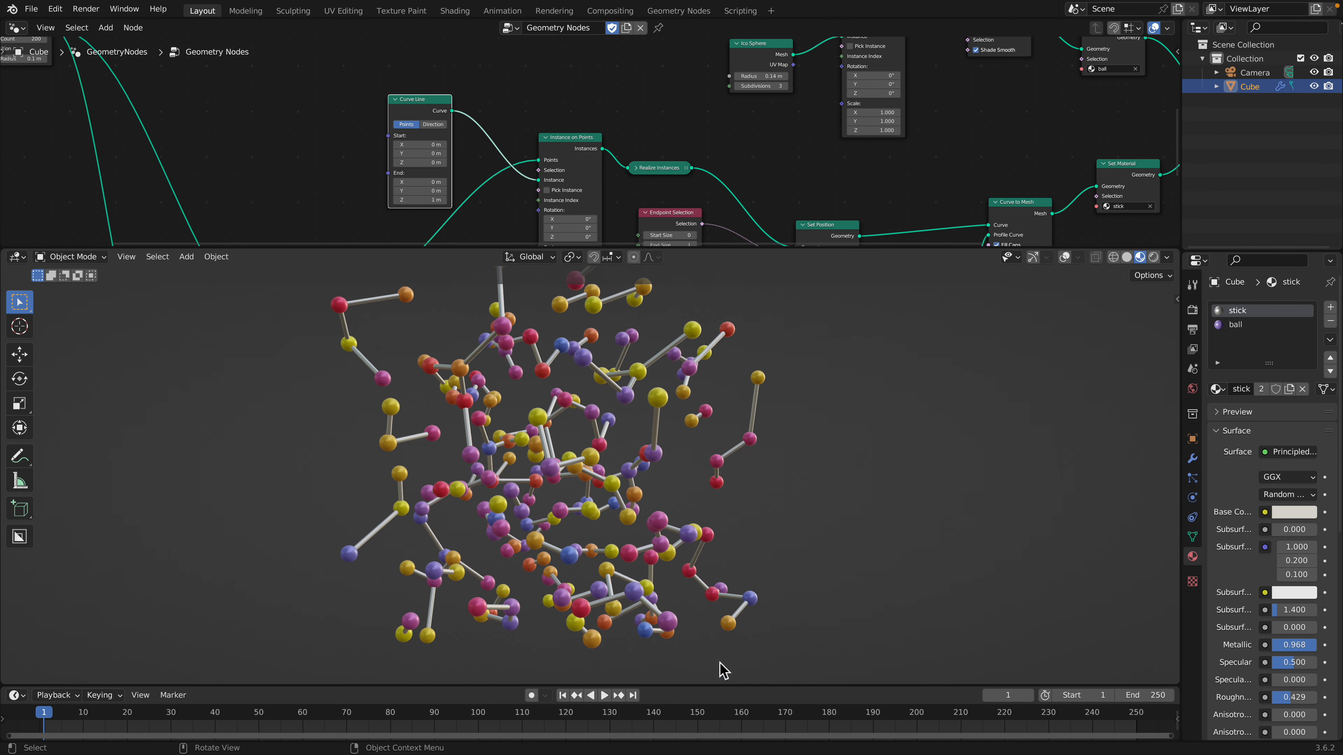
middle_drag(722, 671, 624, 498)
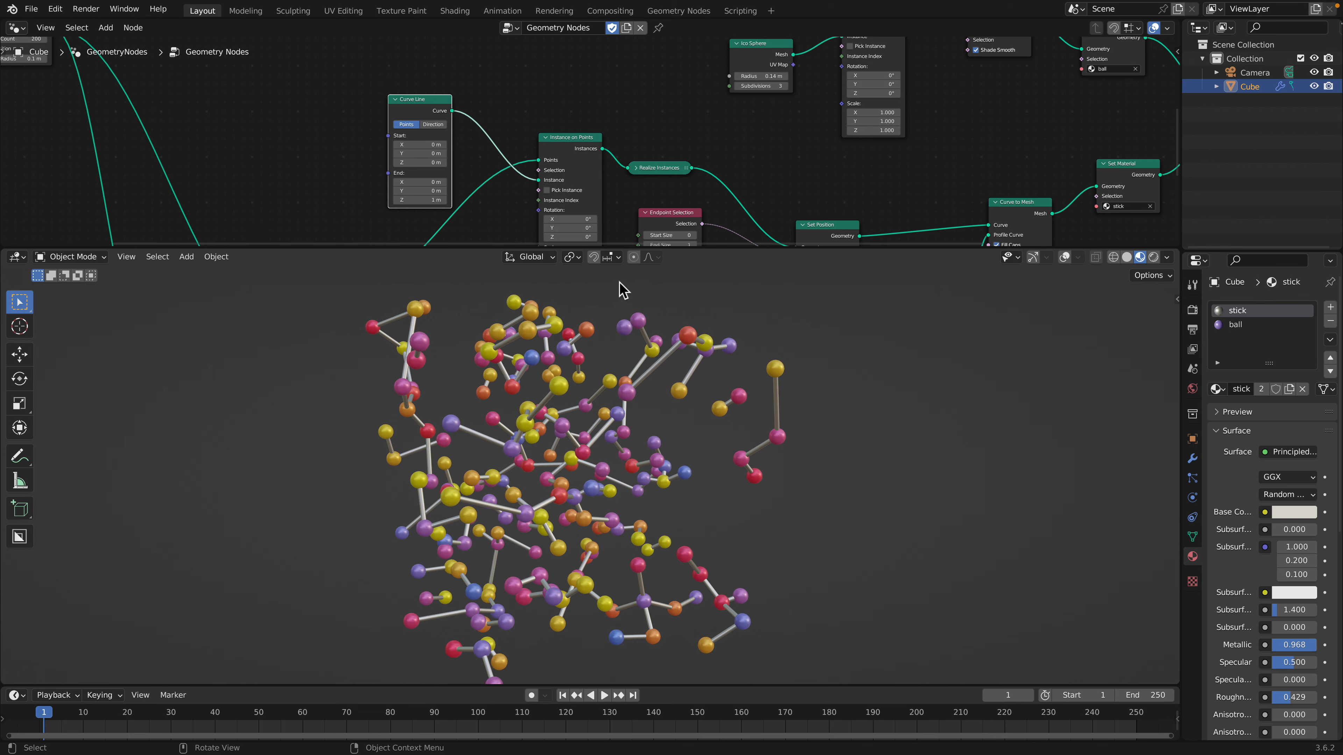
Enlarge the node editor again, save the file and select the Distribute Points on Faces node
drag(667, 248, 664, 353)
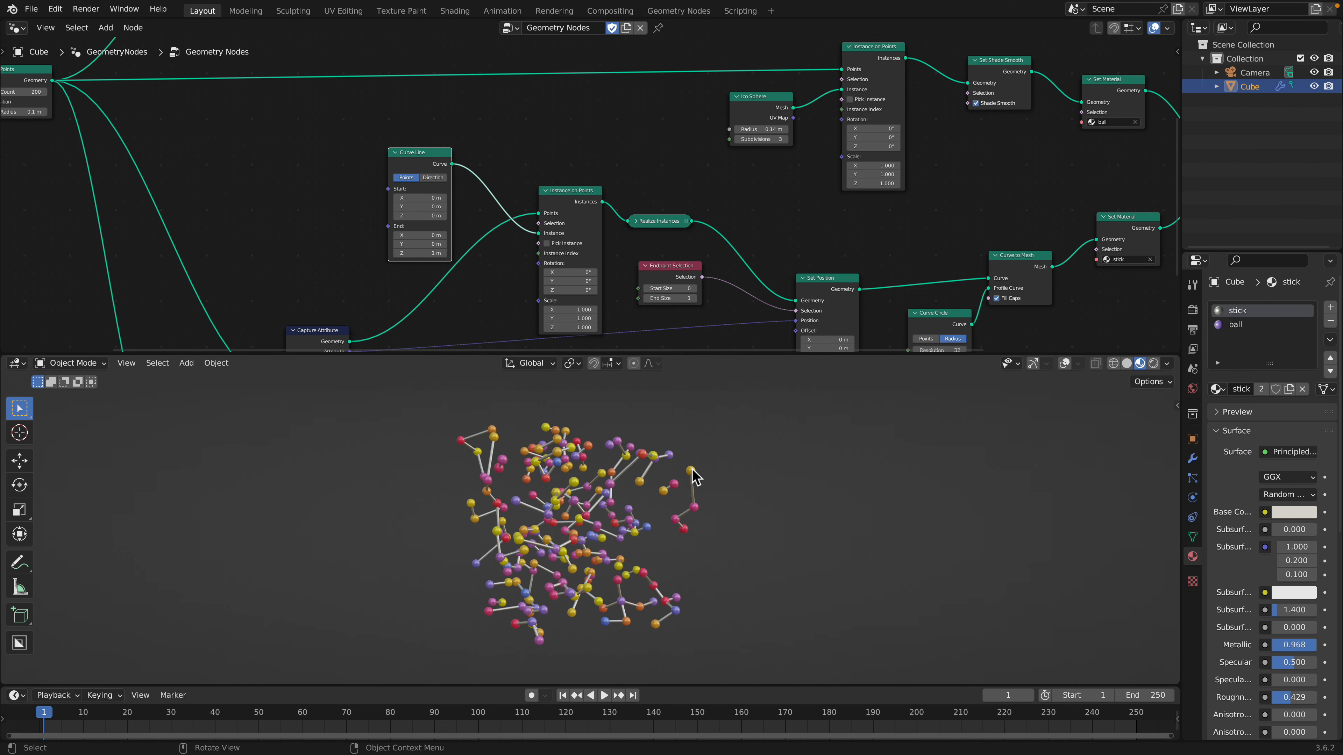
key(ctrl+s)
middle_drag(275, 159, 563, 266)
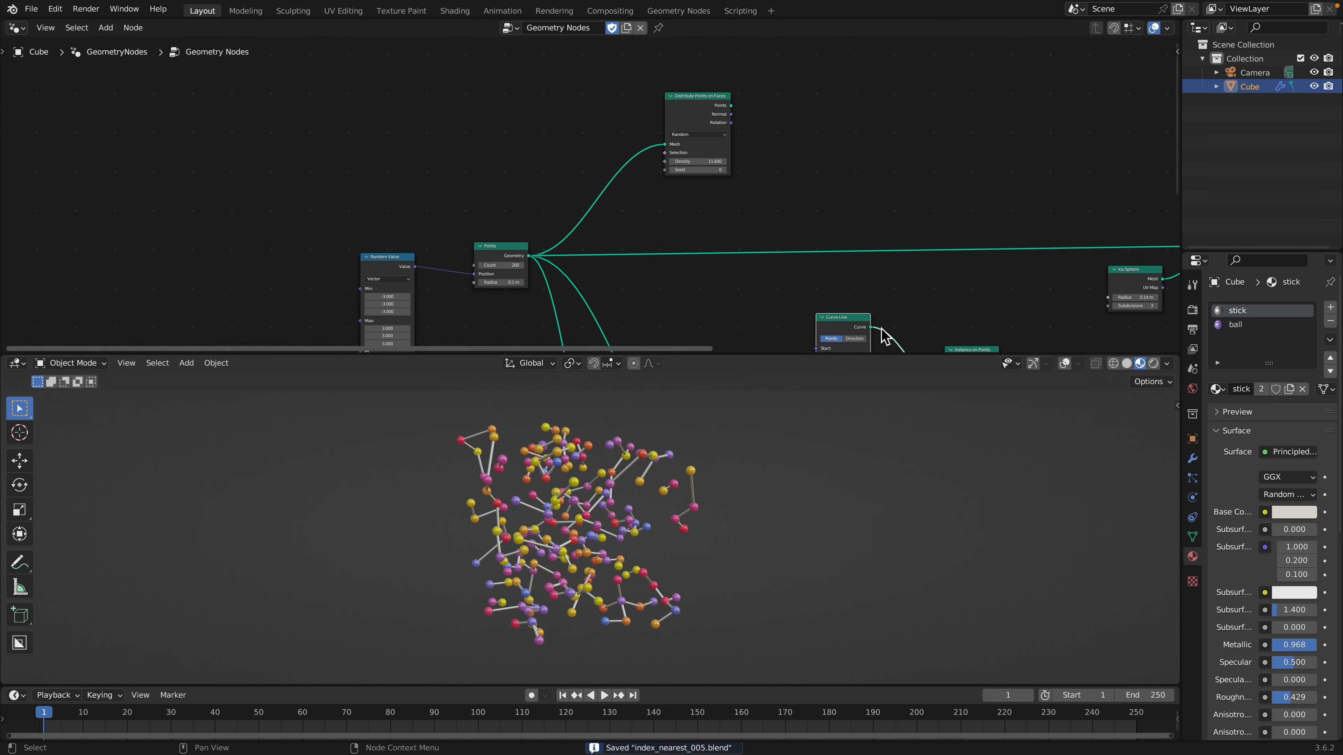
click(712, 97)
middle_drag(821, 159, 798, 122)
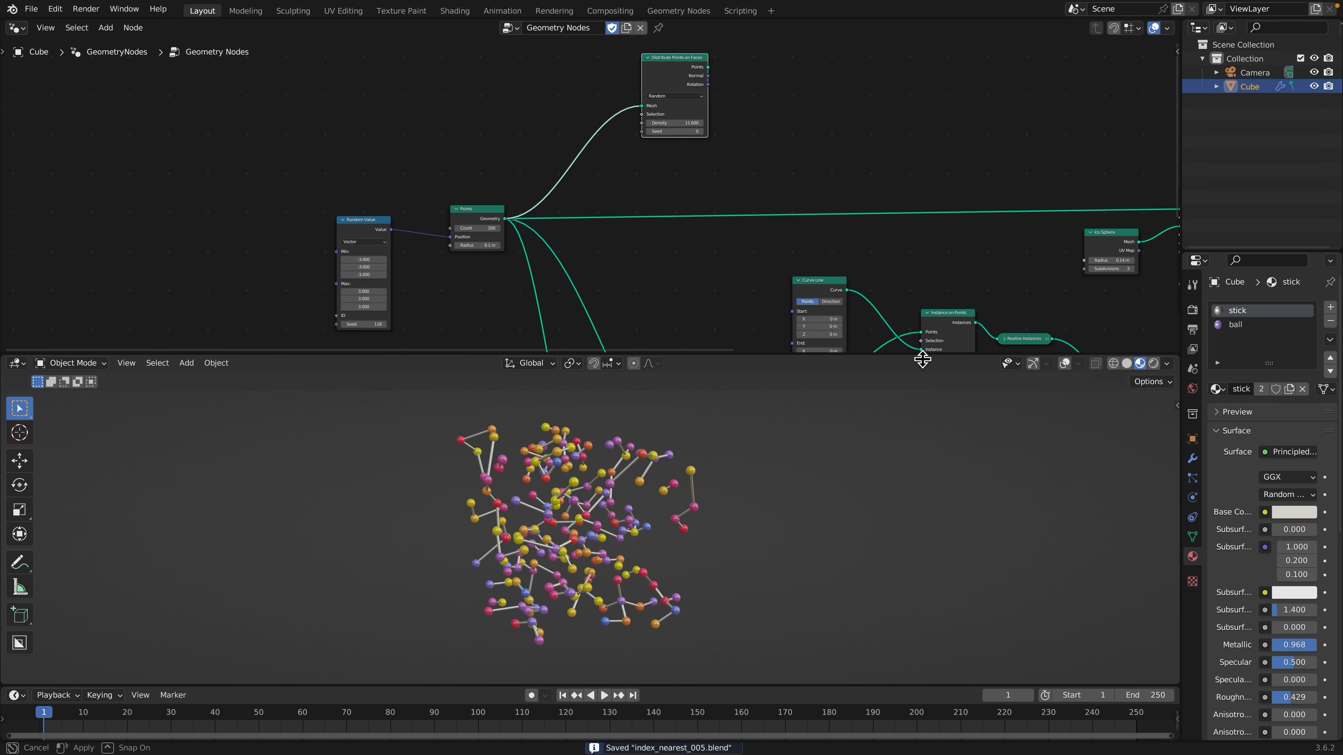
Add a monkey mesh to the scene at the centre of the ball-and-stick structure
drag(922, 355, 907, 281)
key(shift+a)
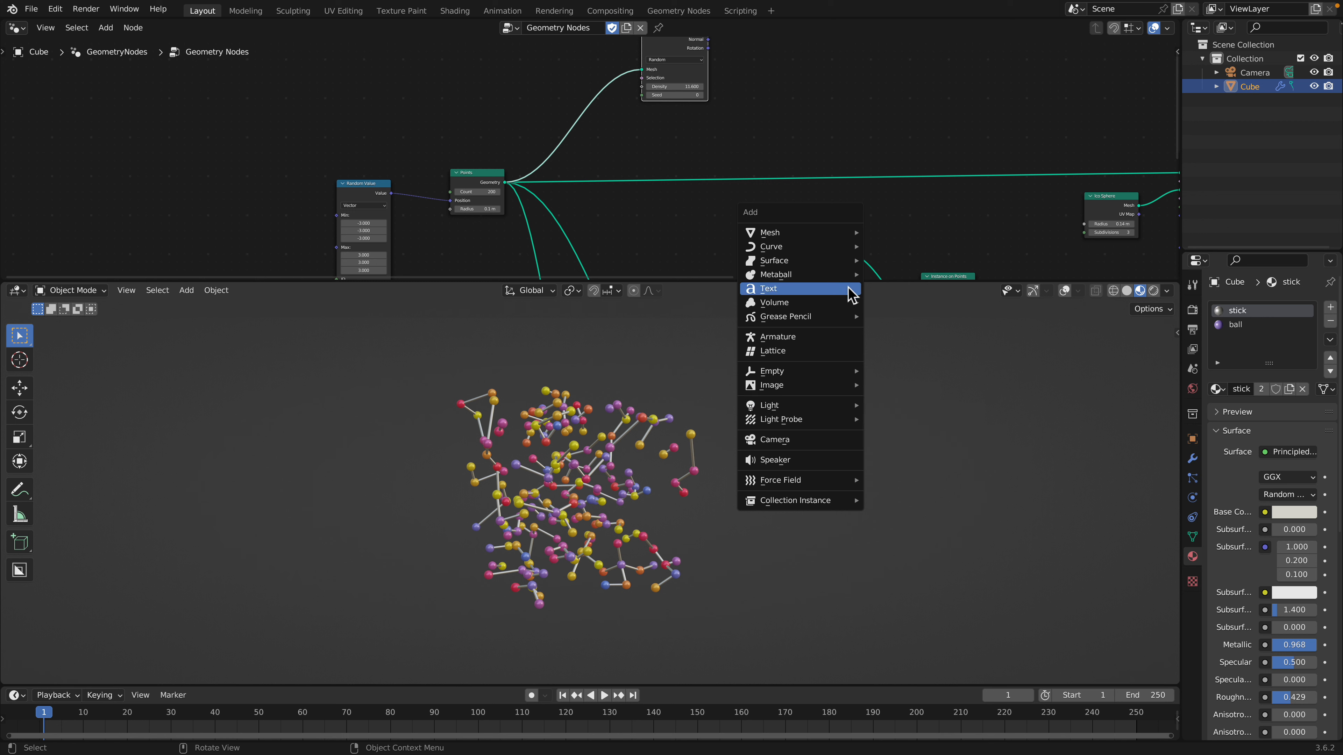
mouse_move(835, 309)
mouse_move(834, 262)
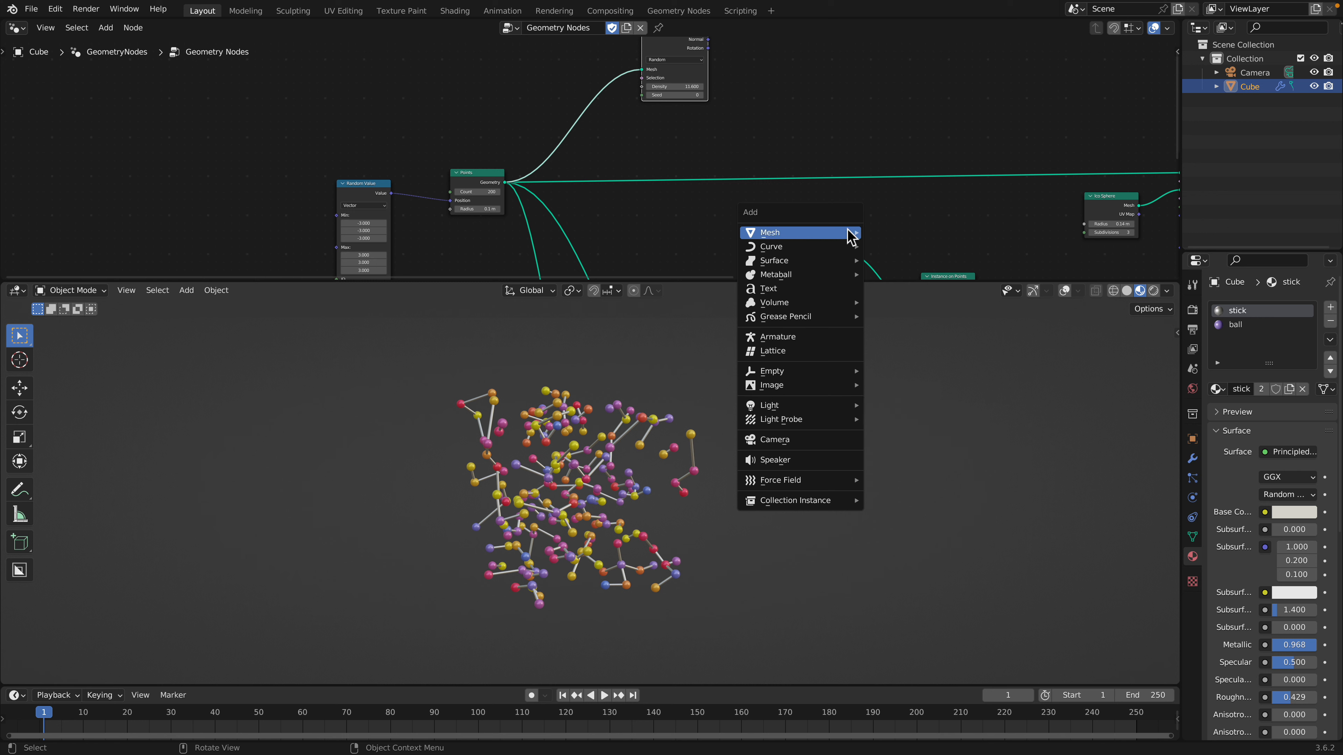
mouse_move(772, 233)
click(898, 373)
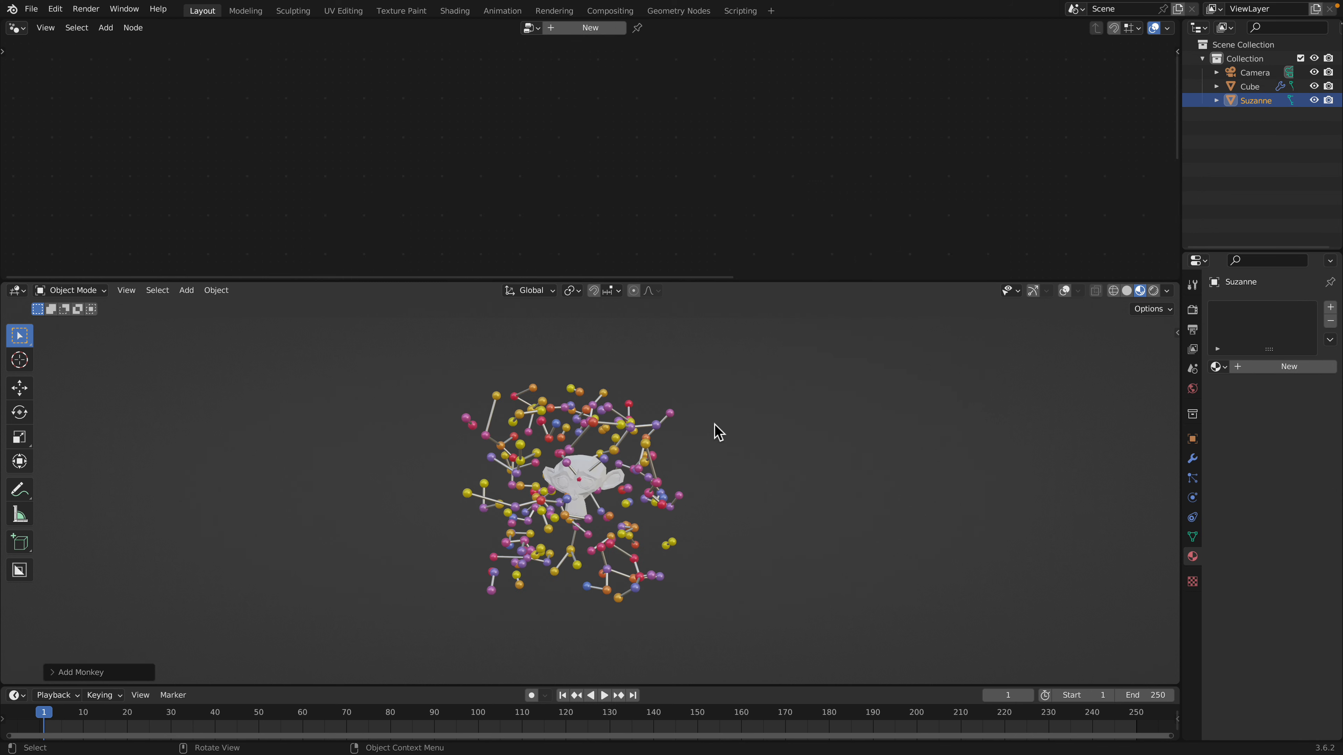
scroll(713, 429, up, 2)
Bring Suzanne into the cube's node tree as an Object Info node and connect its Geometry to Distribute Points on Faces' Mesh
click(695, 369)
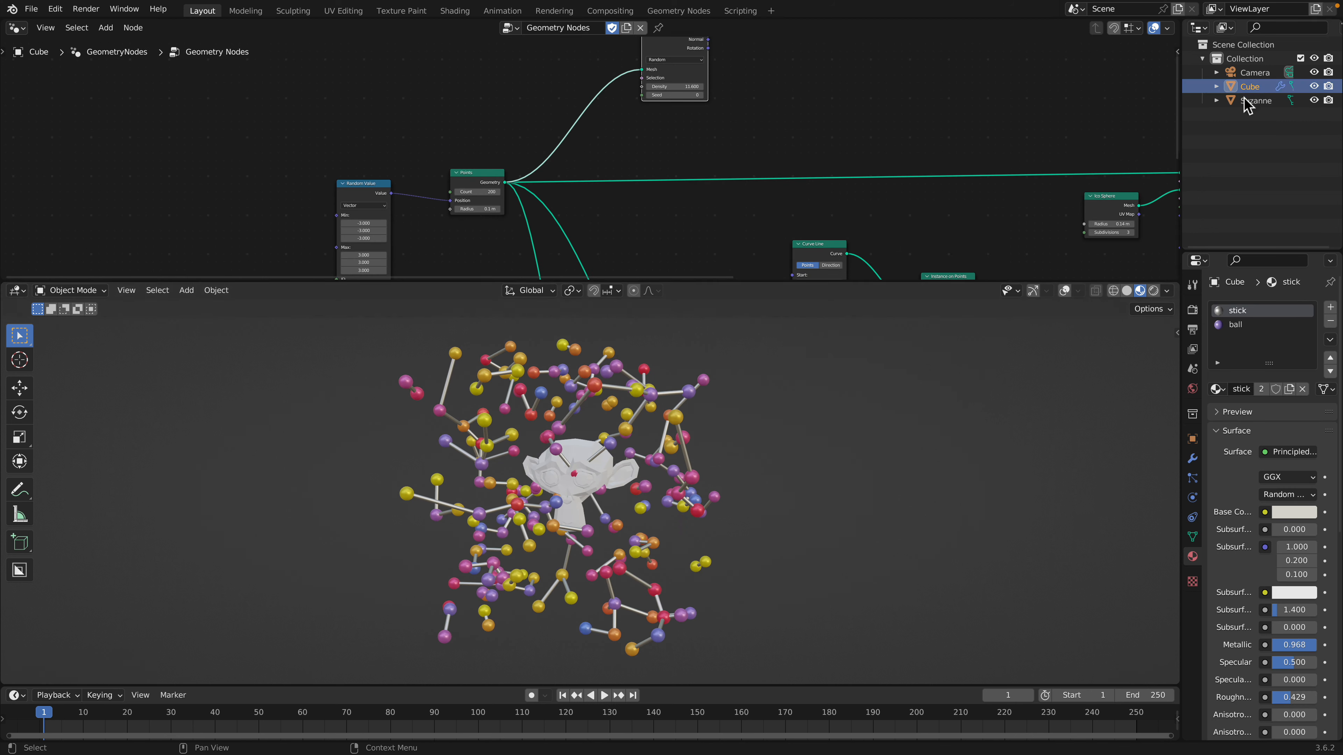
drag(1246, 100, 468, 55)
middle_drag(499, 79, 491, 141)
scroll(491, 142, up, 3)
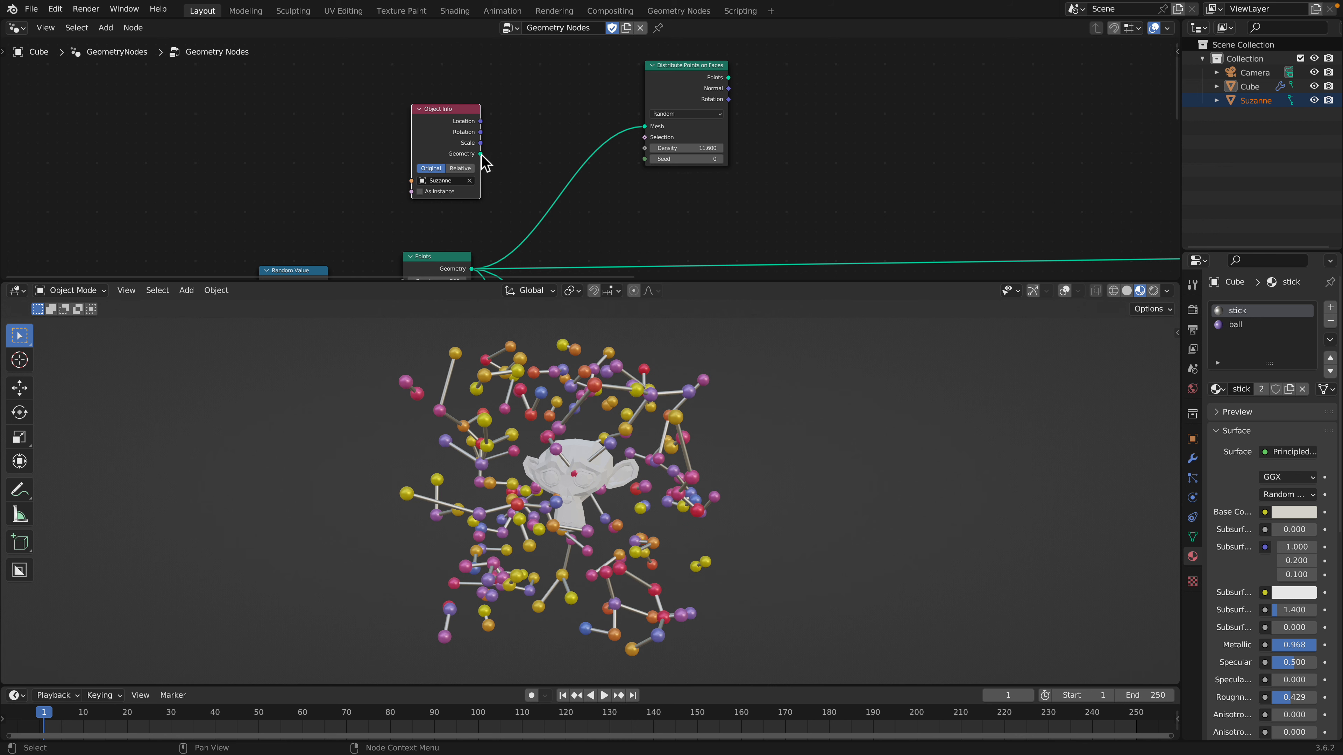
drag(481, 154, 645, 126)
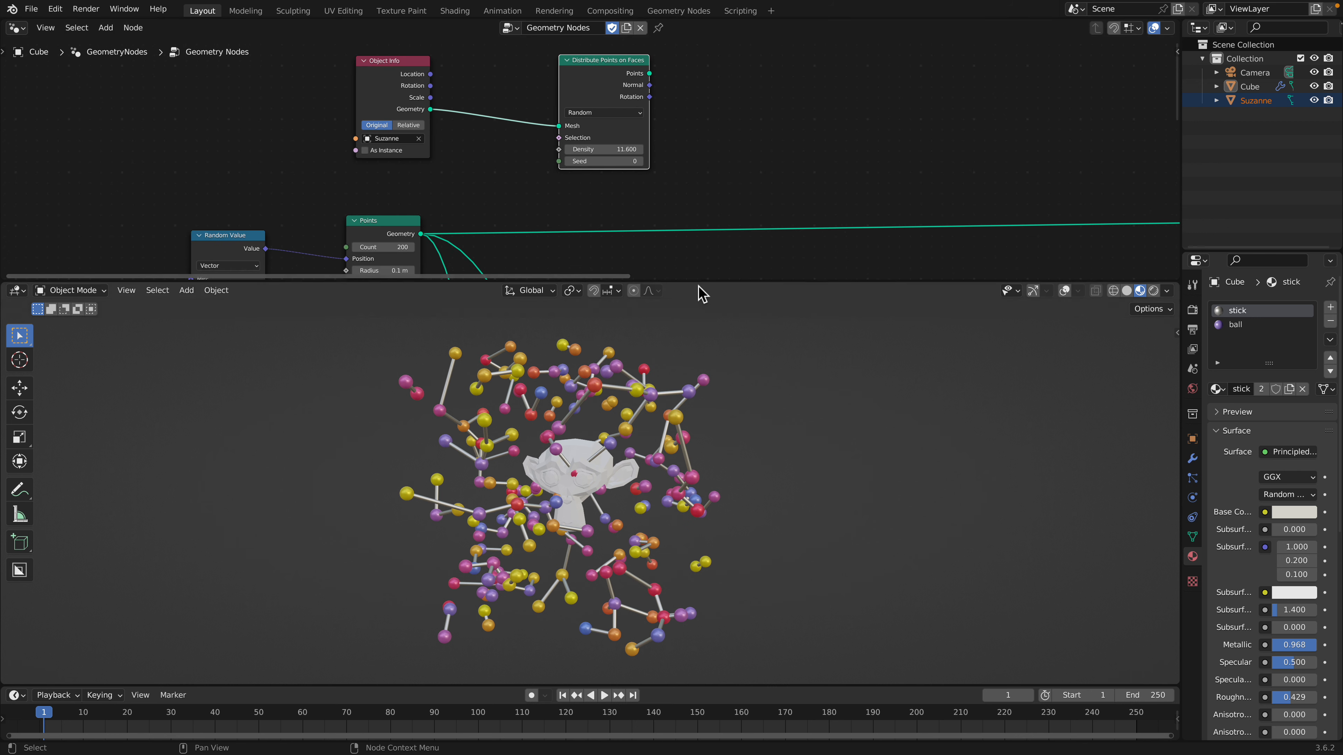
Move the Random Value and Points nodes to the left and save the file
drag(716, 281, 717, 418)
scroll(384, 171, up, 2)
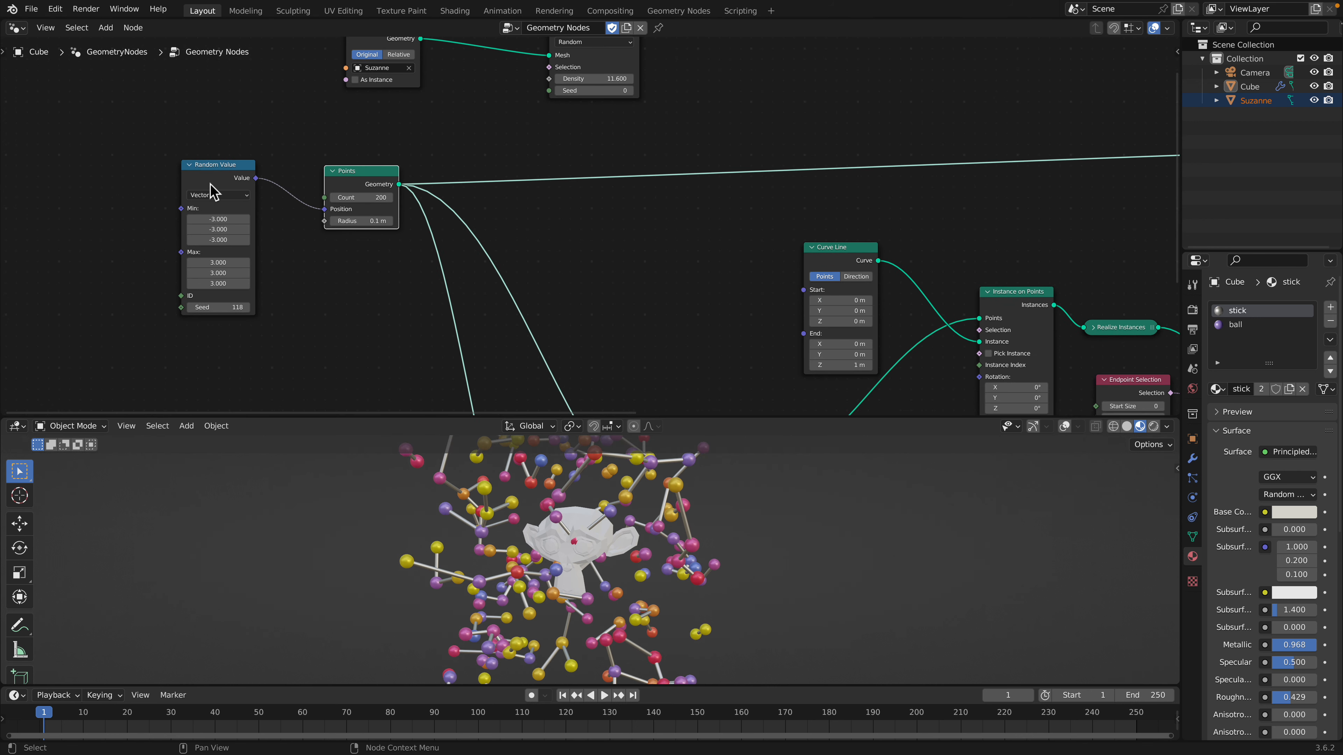
drag(216, 181, 162, 138)
scroll(238, 160, down, 2)
key(super+s)
drag(373, 181, 298, 186)
Enlarge the node editor and place the Distribute Points on Faces and Object Info nodes closer together above the Points node
key(Home)
drag(545, 418, 545, 490)
middle_drag(424, 197, 413, 169)
drag(436, 56, 396, 59)
scroll(441, 112, up, 1)
mouse_move(443, 114)
middle_down()
mouse_move(431, 101)
mouse_move(450, 139)
middle_up()
scroll(450, 138, up, 1)
drag(390, 83, 380, 85)
middle_drag(439, 91, 497, 73)
scroll(454, 113, down, 2)
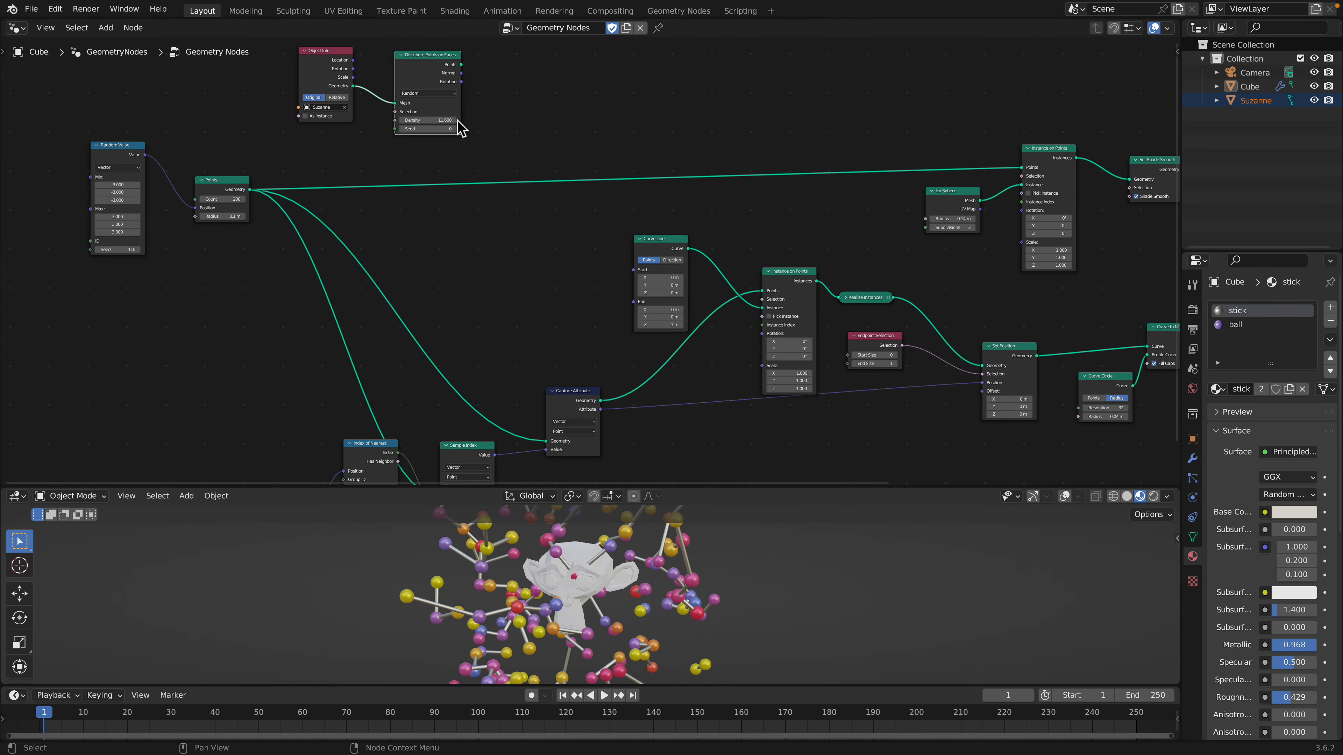
Insert a reroute on the Points node's outgoing geometry links and feed it from Distribute Points on Faces' Points output
middle_drag(452, 112, 422, 113)
scroll(422, 112, down, 1)
drag(222, 178, 221, 172)
shift+right_drag(317, 274, 312, 276)
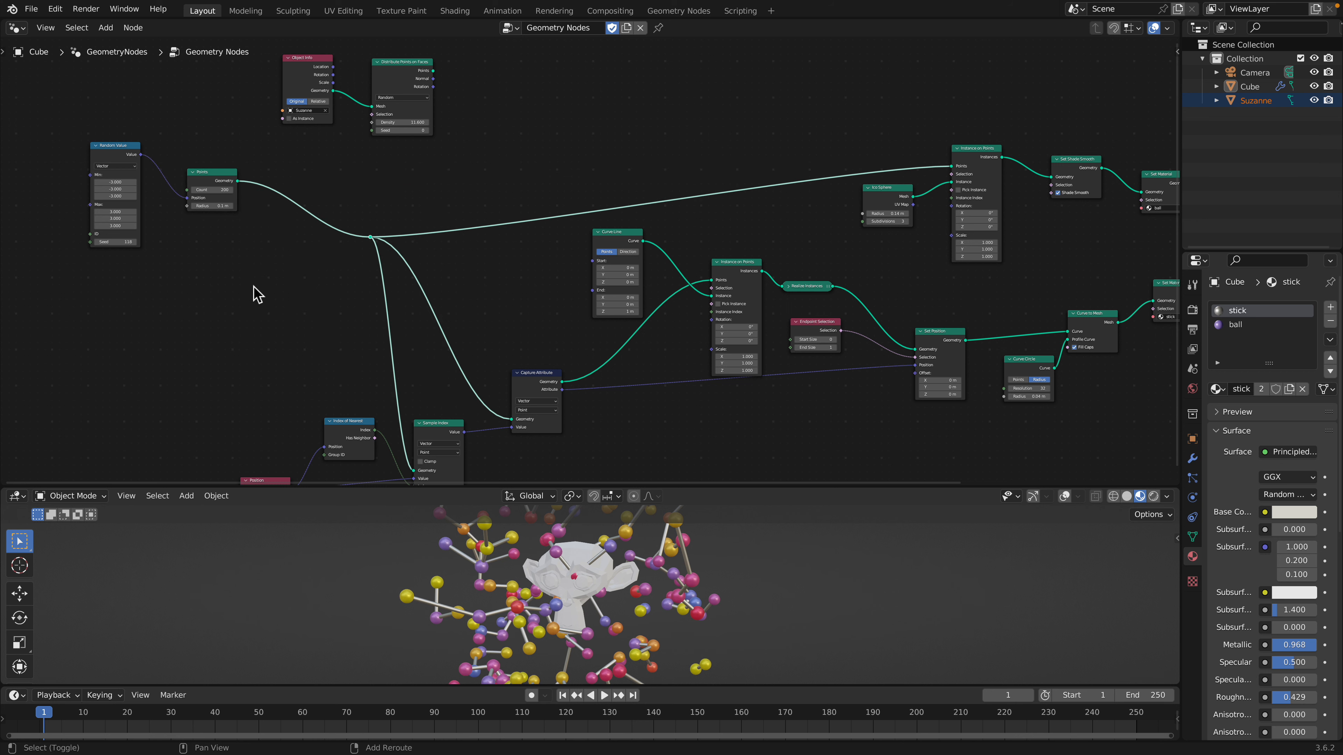
drag(433, 71, 371, 237)
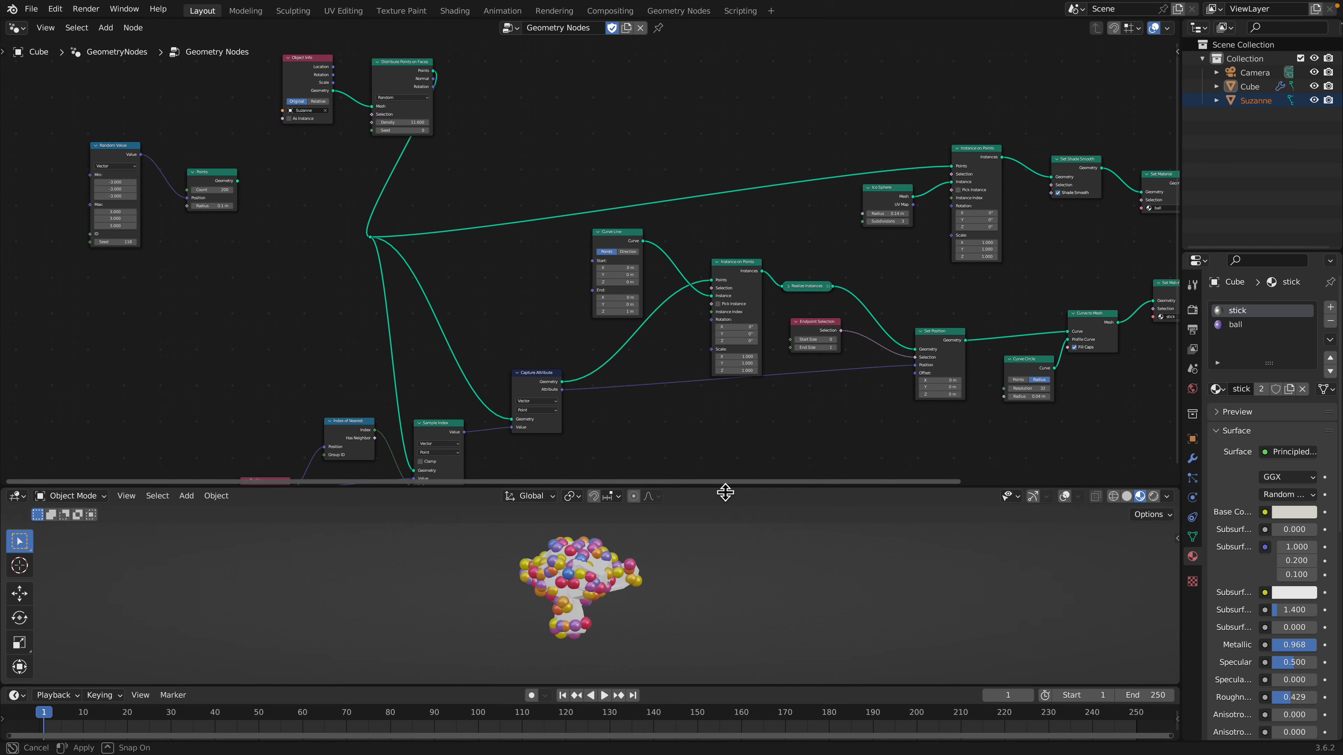
Enlarge the 3D viewport and scale Suzanne's mesh up to about three times its size in Edit Mode
drag(722, 486, 704, 284)
click(608, 447)
key(Tab)
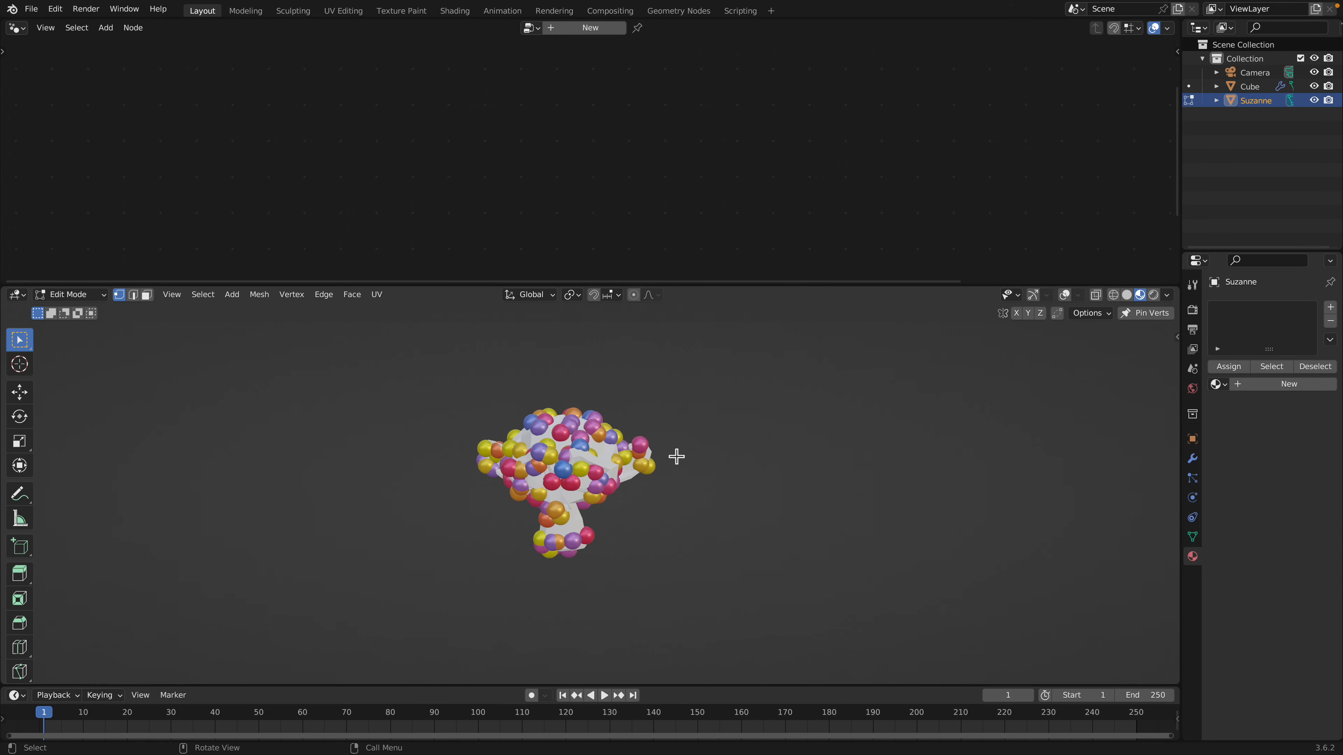
key(s)
click(954, 470)
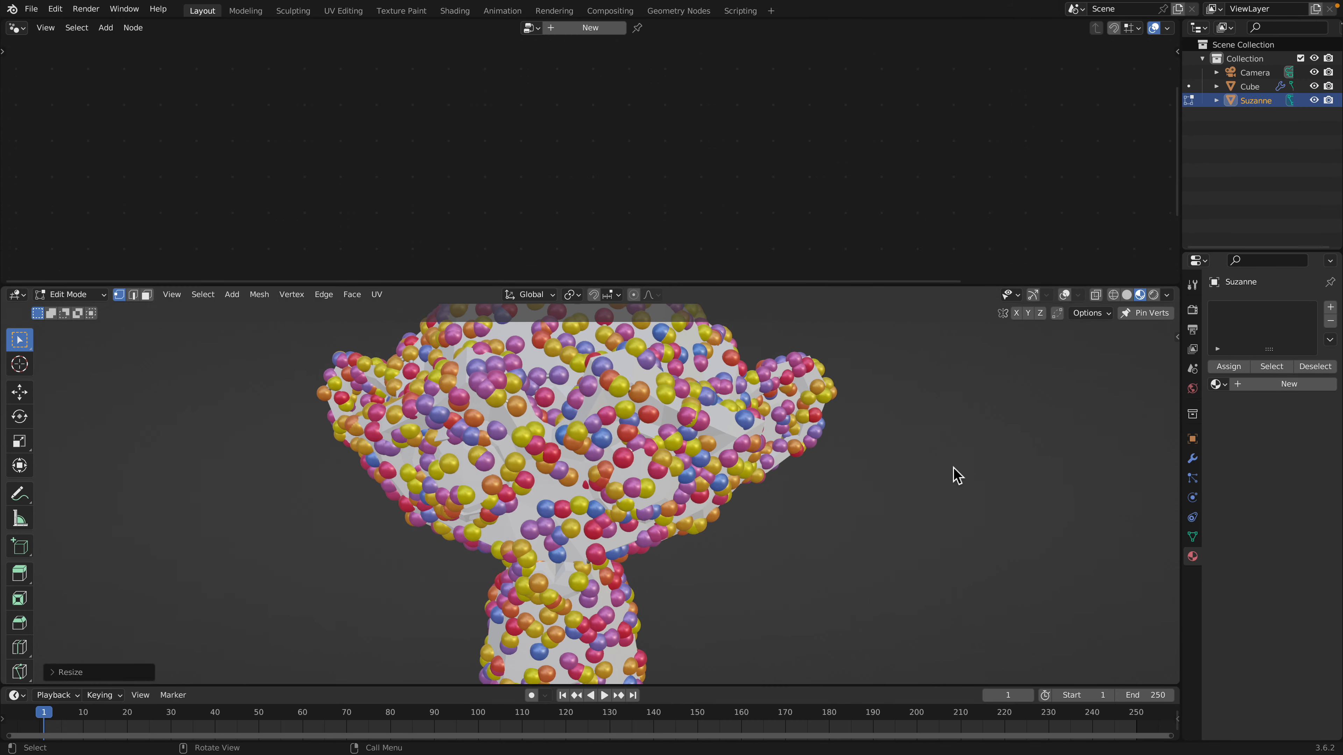
key(Tab)
Hide Suzanne in the viewport so only the ball-and-stick instances are displayed, and save the file
click(1314, 101)
middle_drag(911, 453, 766, 433)
key(ctrl+s)
Select the Cube object, reduce the Ico Sphere's radius to 0.06 m and thin the sticks with a Curve Circle radius of 0.02 m
click(623, 437)
middle_drag(624, 436, 529, 465)
scroll(629, 513, up, 4)
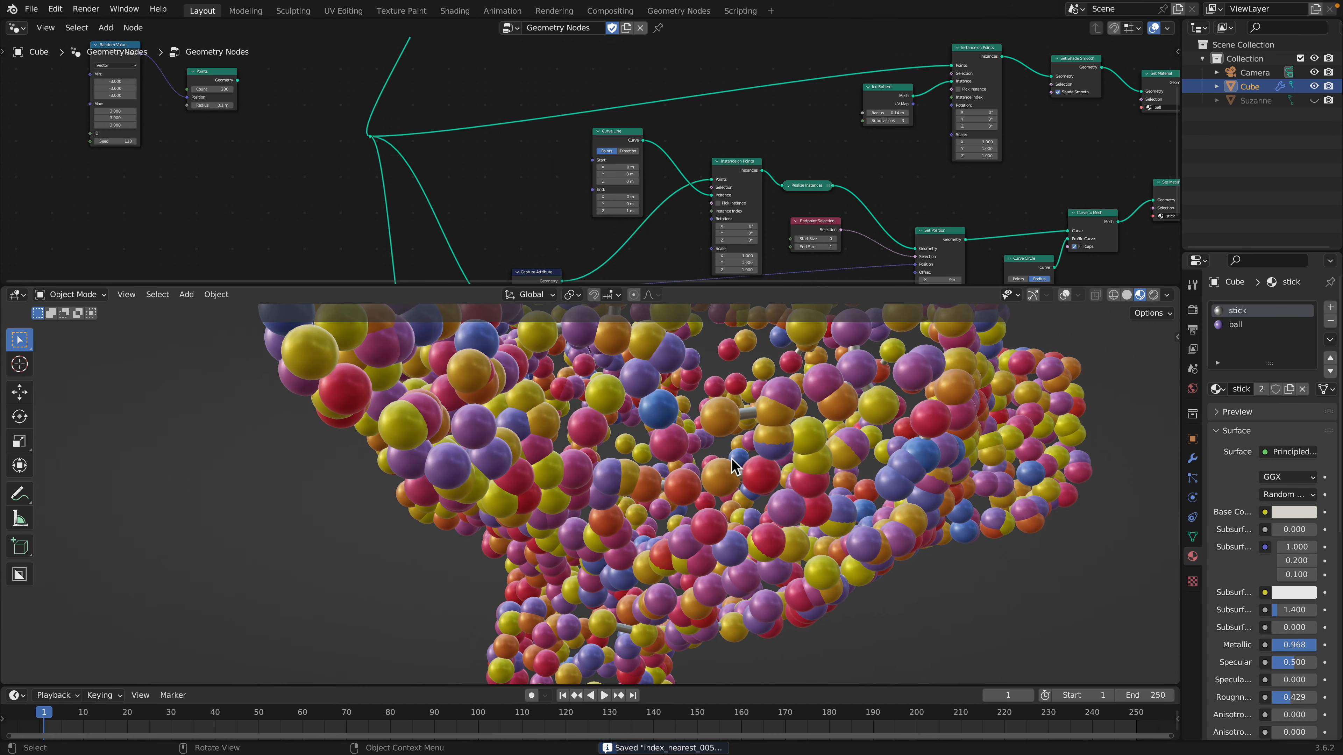
scroll(794, 473, down, 4)
scroll(755, 189, up, 3)
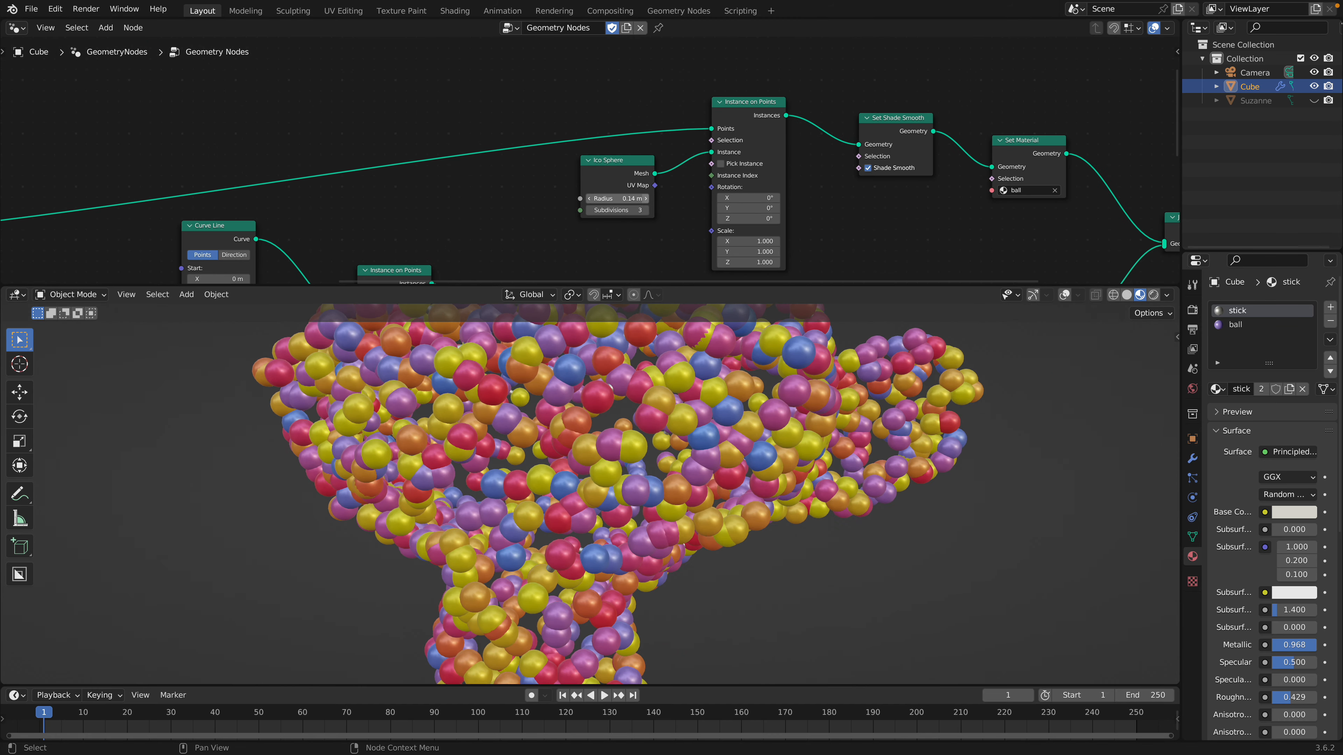
mouse_move(617, 198)
mouse_down()
mouse_move(586, 199)
mouse_move(598, 199)
mouse_up()
middle_drag(676, 204, 732, 107)
scroll(741, 113, down, 1)
drag(804, 217, 796, 217)
Enlarge the node editor, raise the Distribute Points on Faces density to 12.4, and save the file
middle_drag(687, 373, 738, 331)
drag(725, 288, 717, 477)
middle_drag(248, 179, 548, 291)
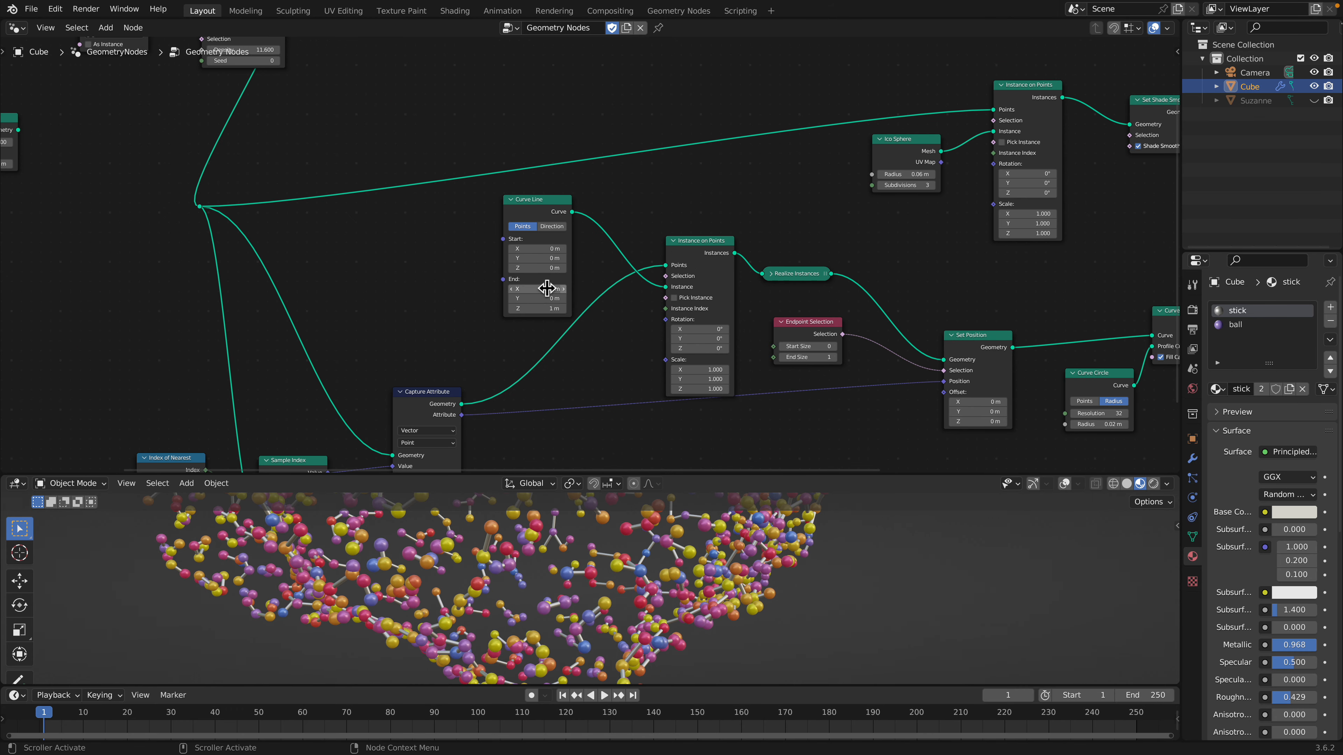
scroll(548, 291, up, 1)
middle_drag(354, 62, 443, 295)
middle_drag(371, 296, 486, 304)
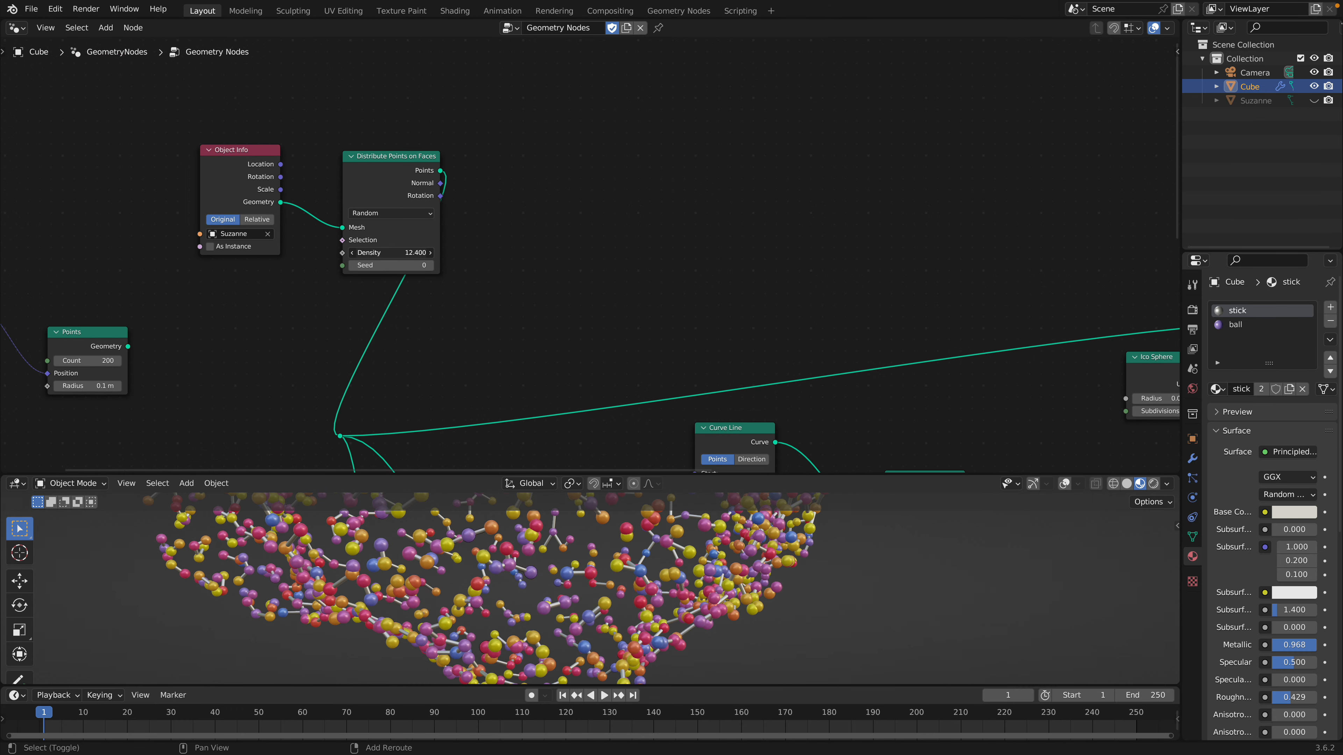
mouse_move(393, 252)
mouse_down()
mouse_move(439, 253)
mouse_move(386, 252)
mouse_up()
key(ctrl+s)
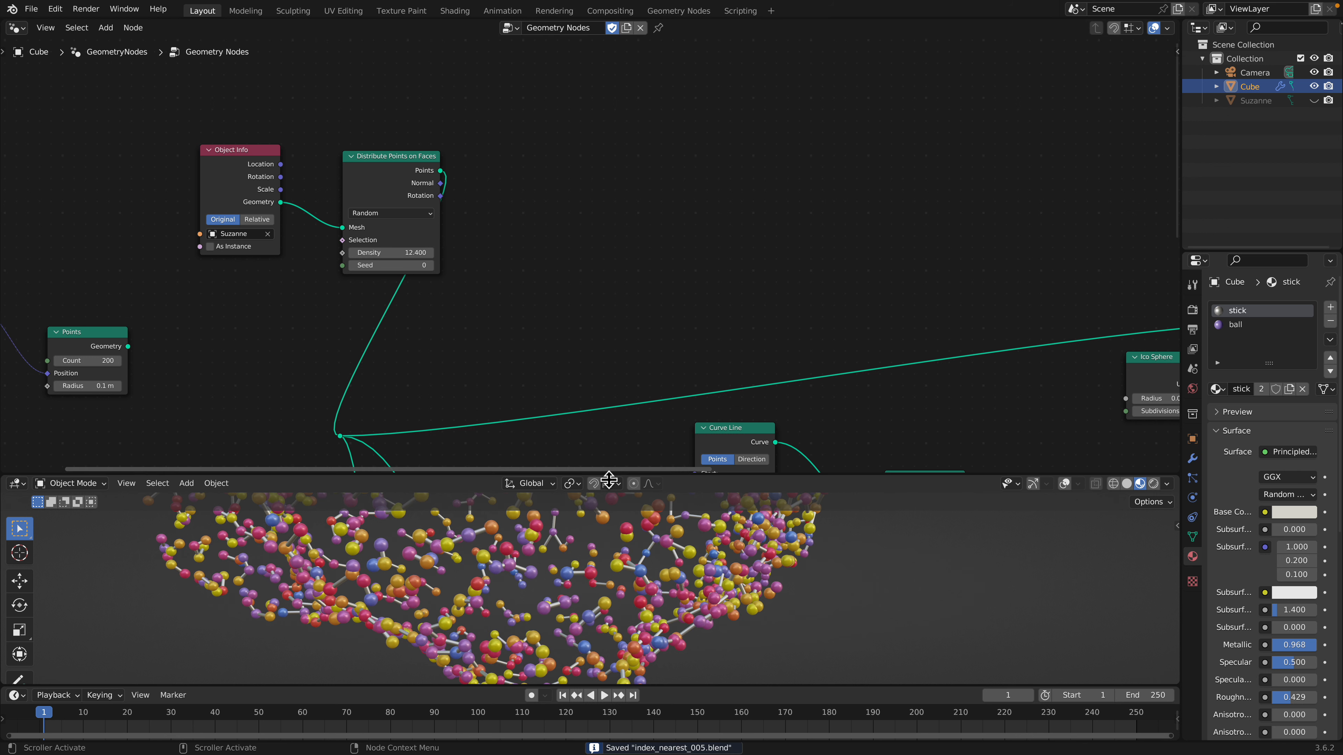
Enlarge the 3D viewport, look at the available render engines in the render settings, and keep Material Preview shading
drag(609, 479, 600, 229)
click(1193, 310)
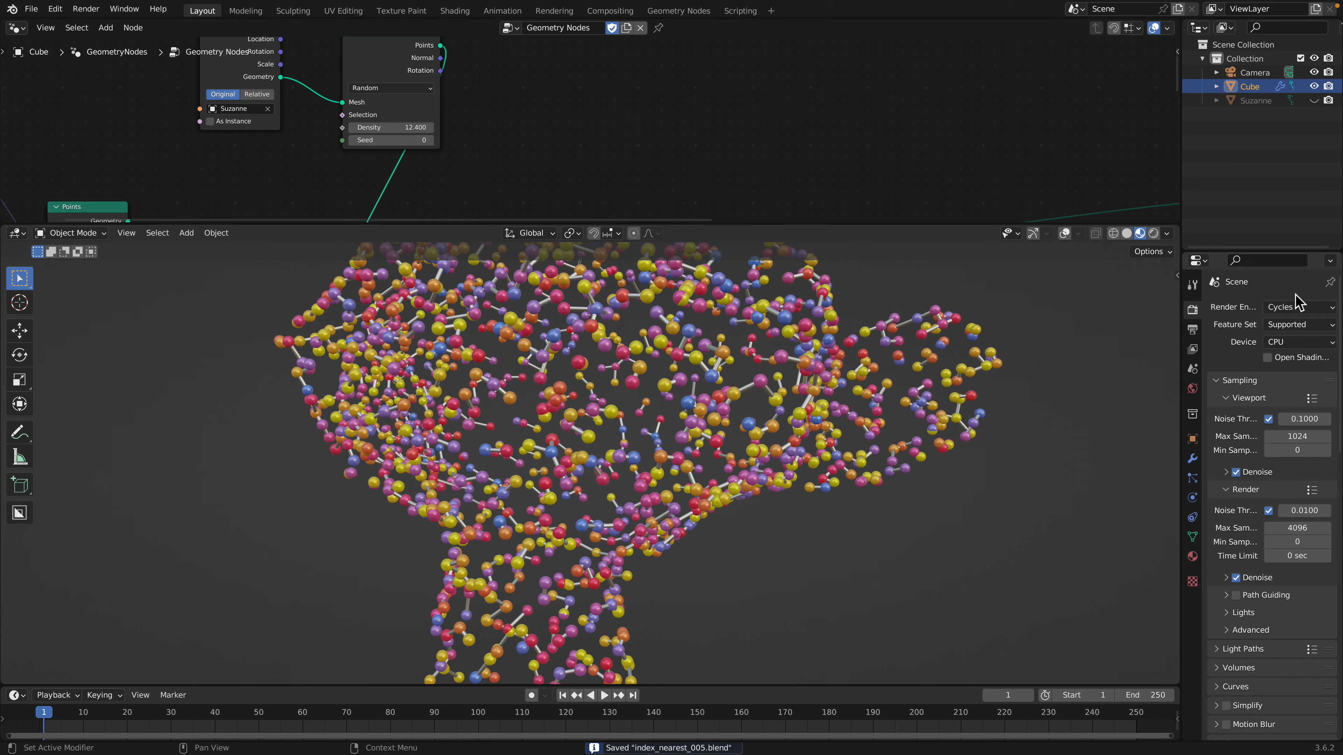
click(1301, 307)
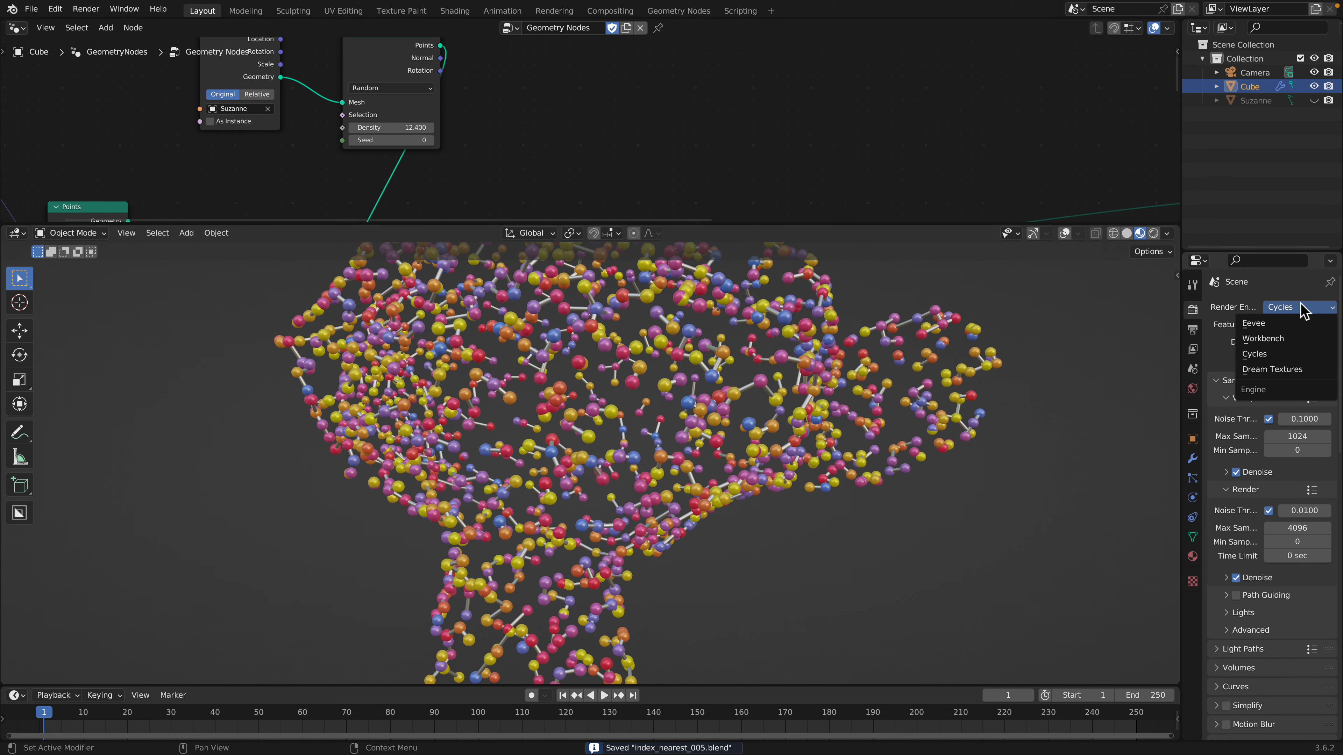
click(1128, 234)
click(1140, 235)
Inspect the ball-and-stick monkey up close and as a whole from several angles
middle_drag(572, 455, 513, 467)
scroll(623, 467, up, 3)
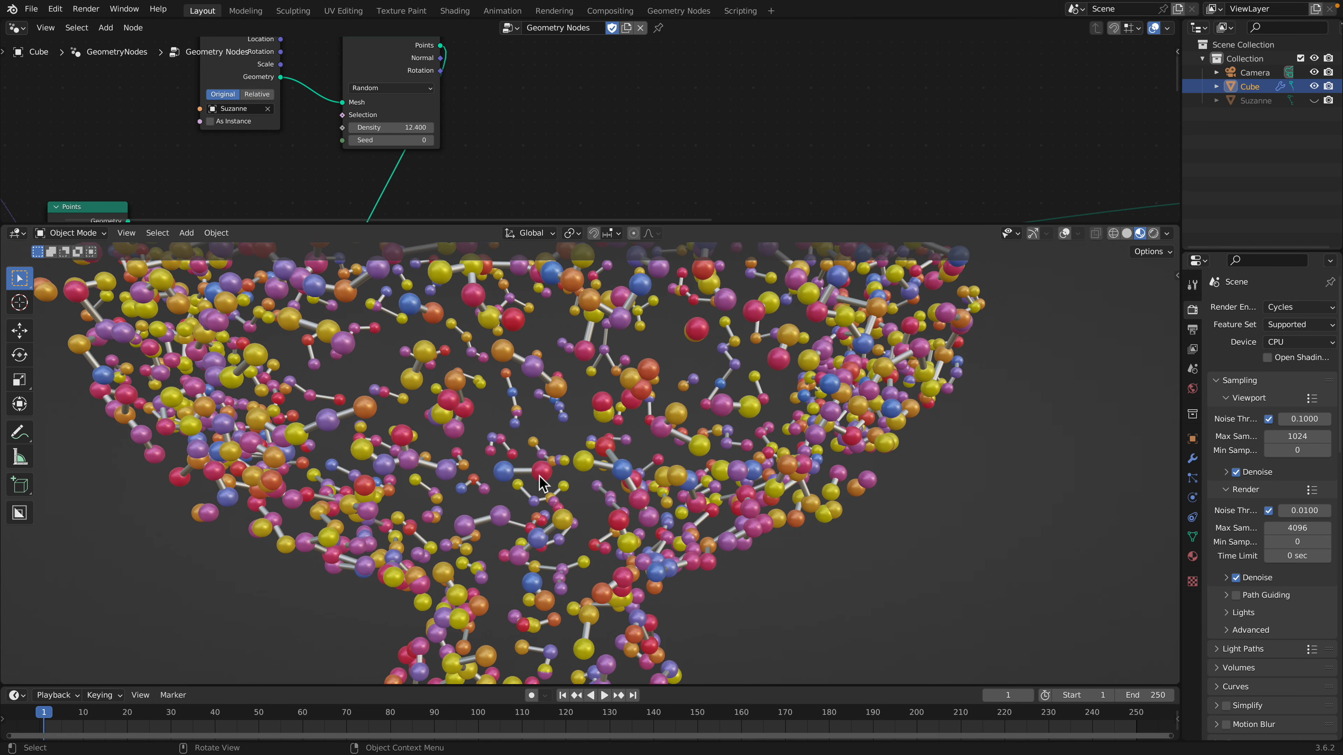
scroll(542, 487, up, 4)
scroll(547, 505, up, 3)
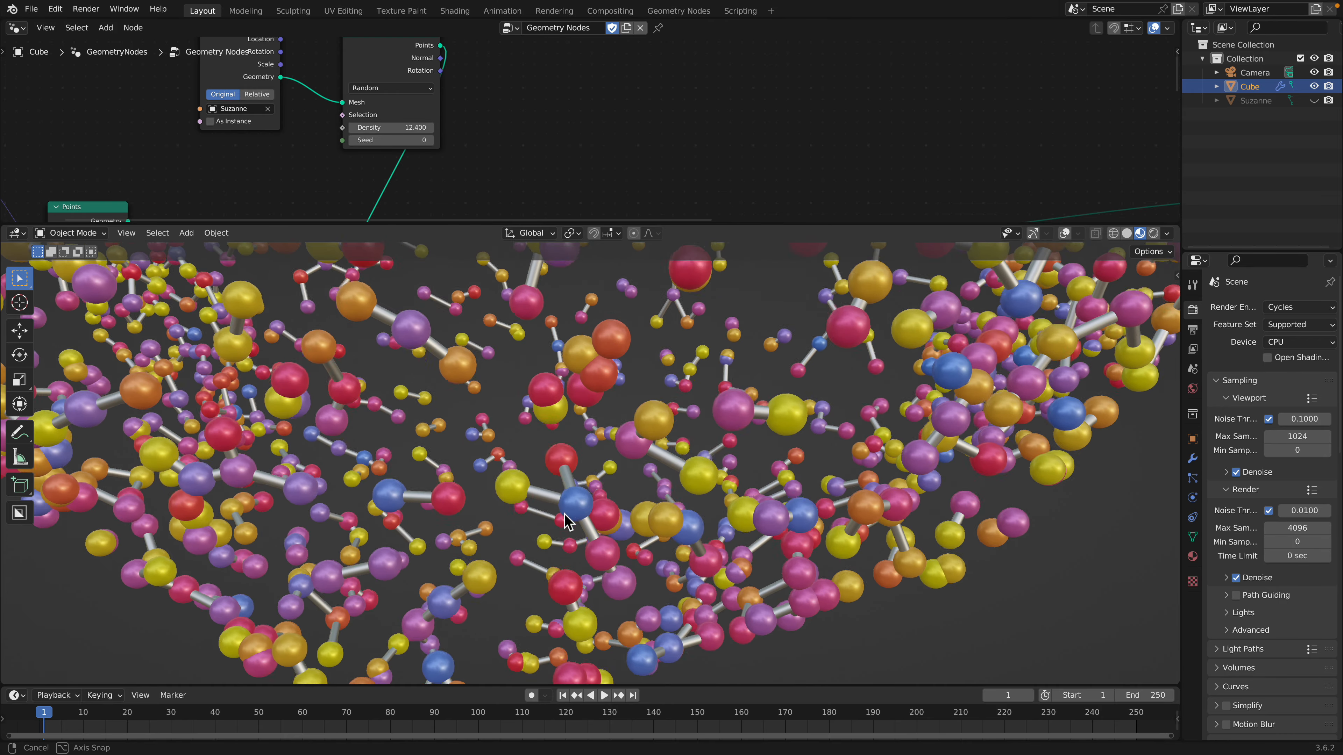
scroll(529, 529, down, 5)
middle_drag(535, 537, 577, 499)
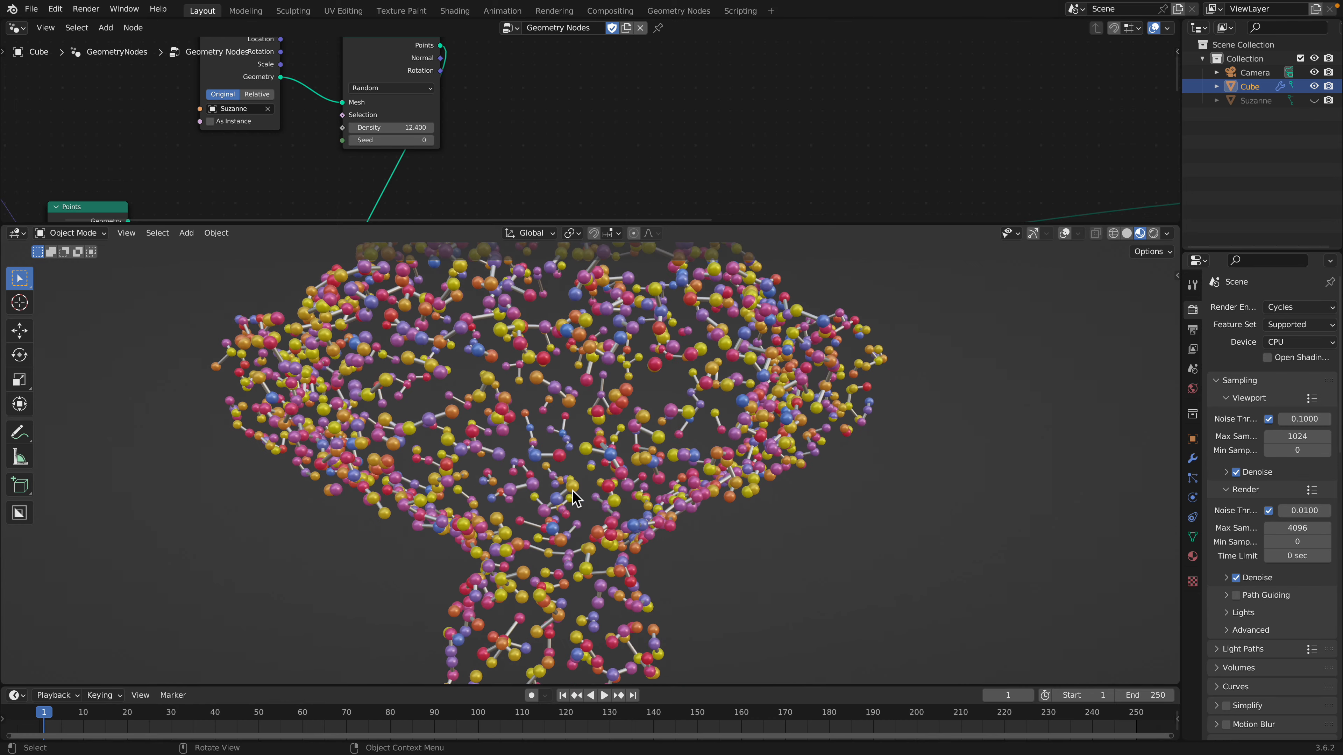
scroll(555, 495, up, 7)
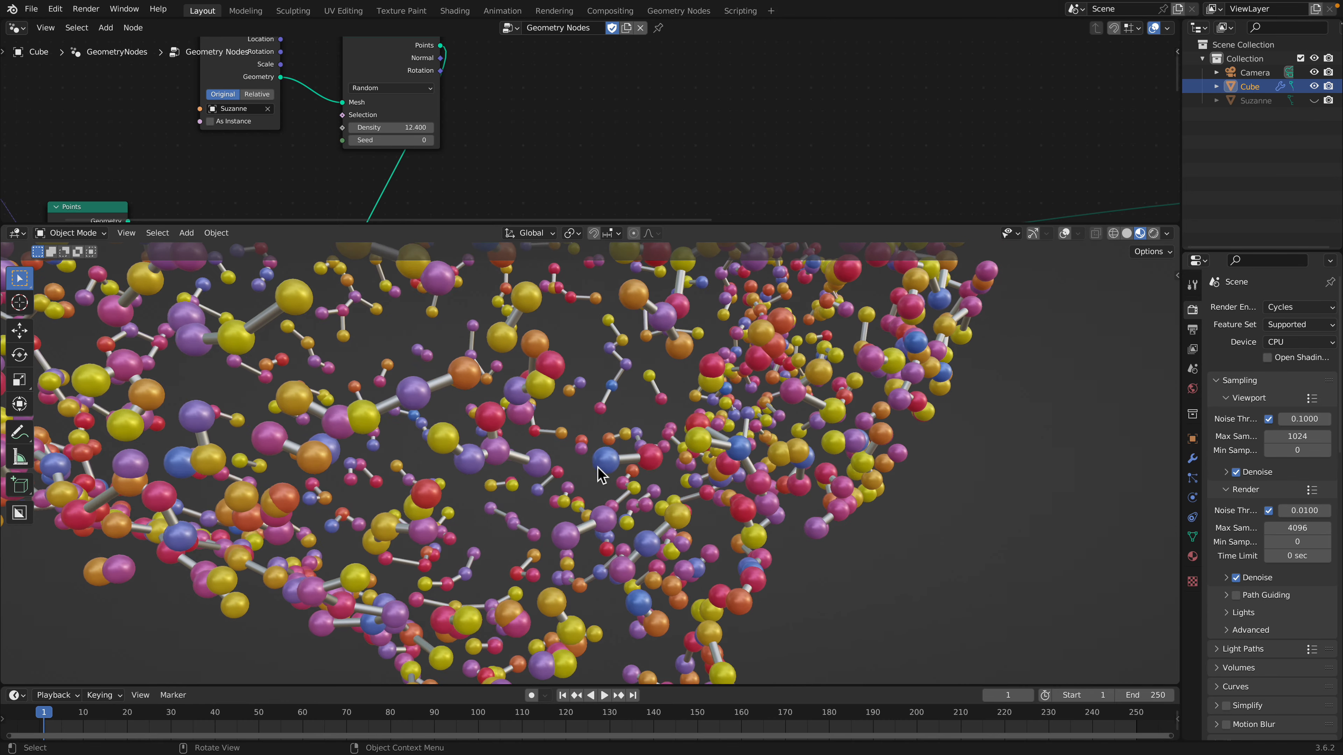
middle_drag(602, 468, 583, 488)
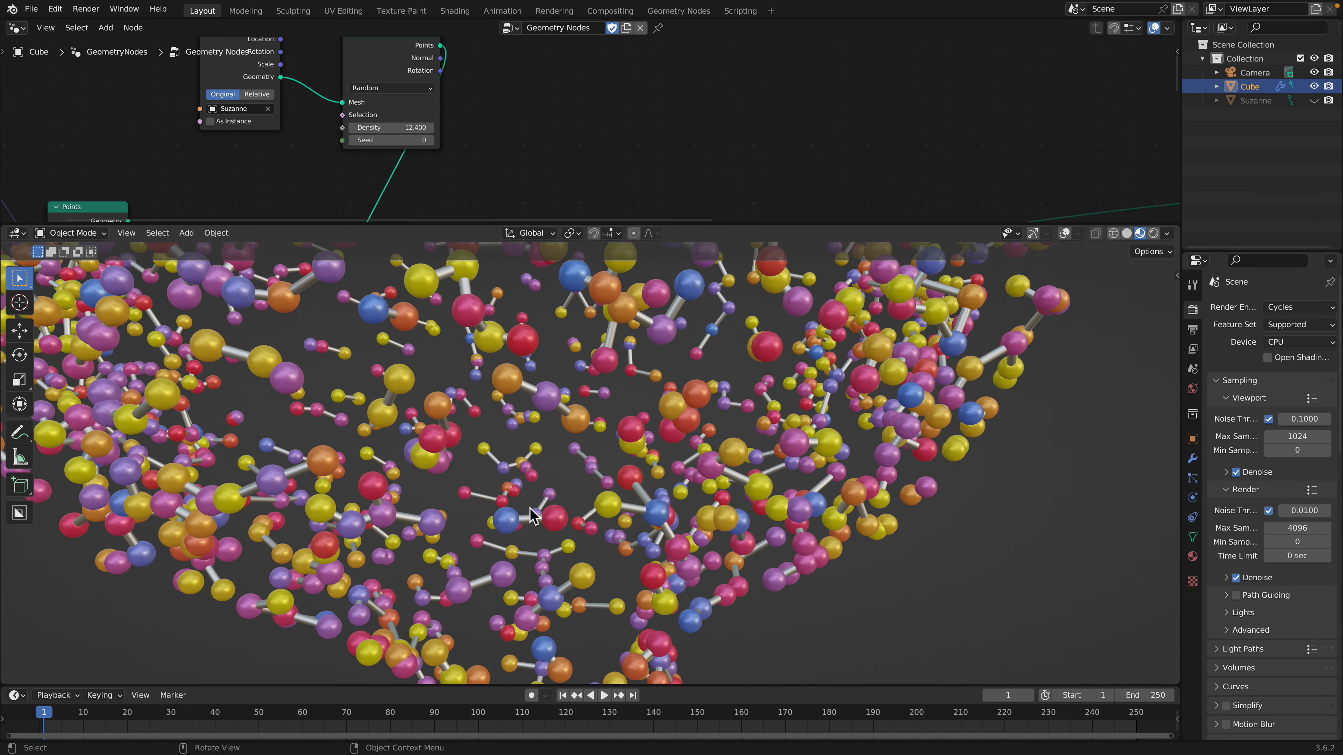
middle_drag(539, 529, 587, 489)
scroll(597, 503, down, 3)
scroll(576, 494, down, 6)
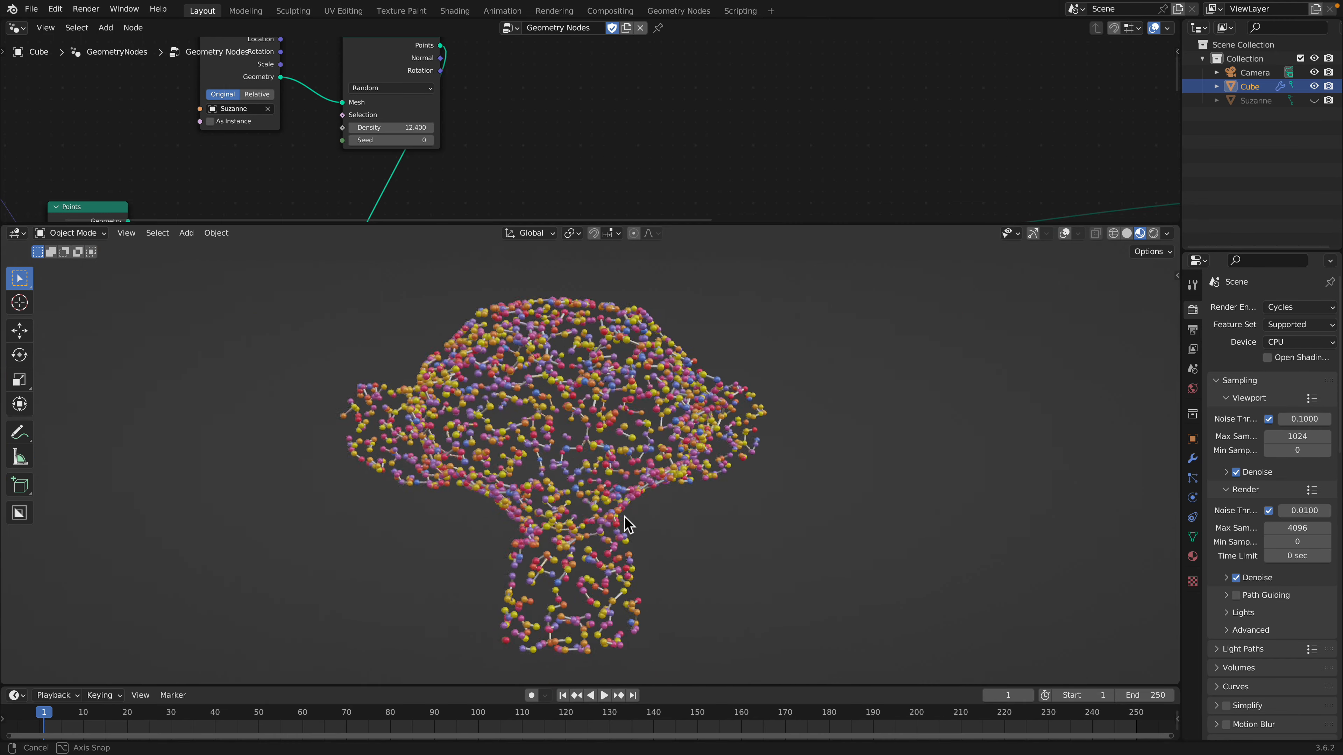
middle_drag(688, 507, 750, 409)
Enlarge the node editor and switch Distribute Points on Faces to Poisson Disk with a seed of 34
drag(771, 229, 767, 500)
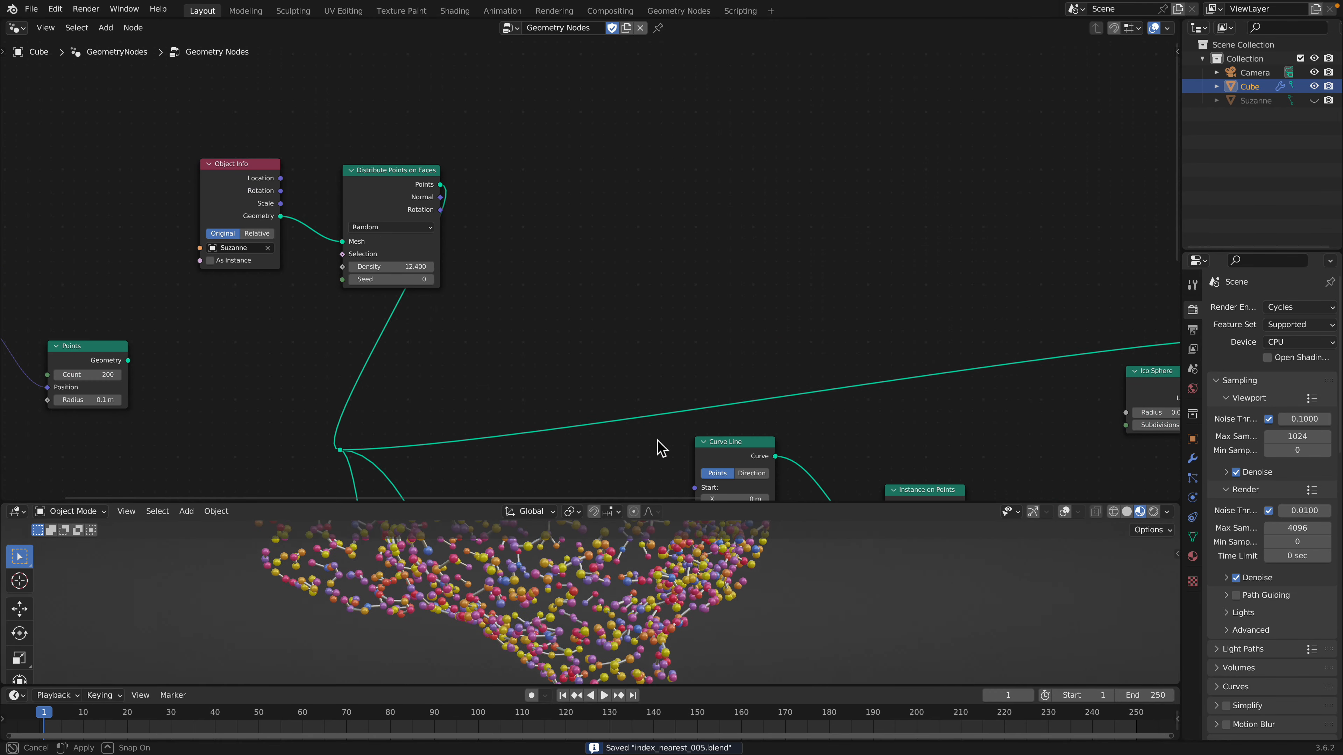
scroll(407, 260, down, 2)
scroll(407, 275, up, 2)
click(375, 224)
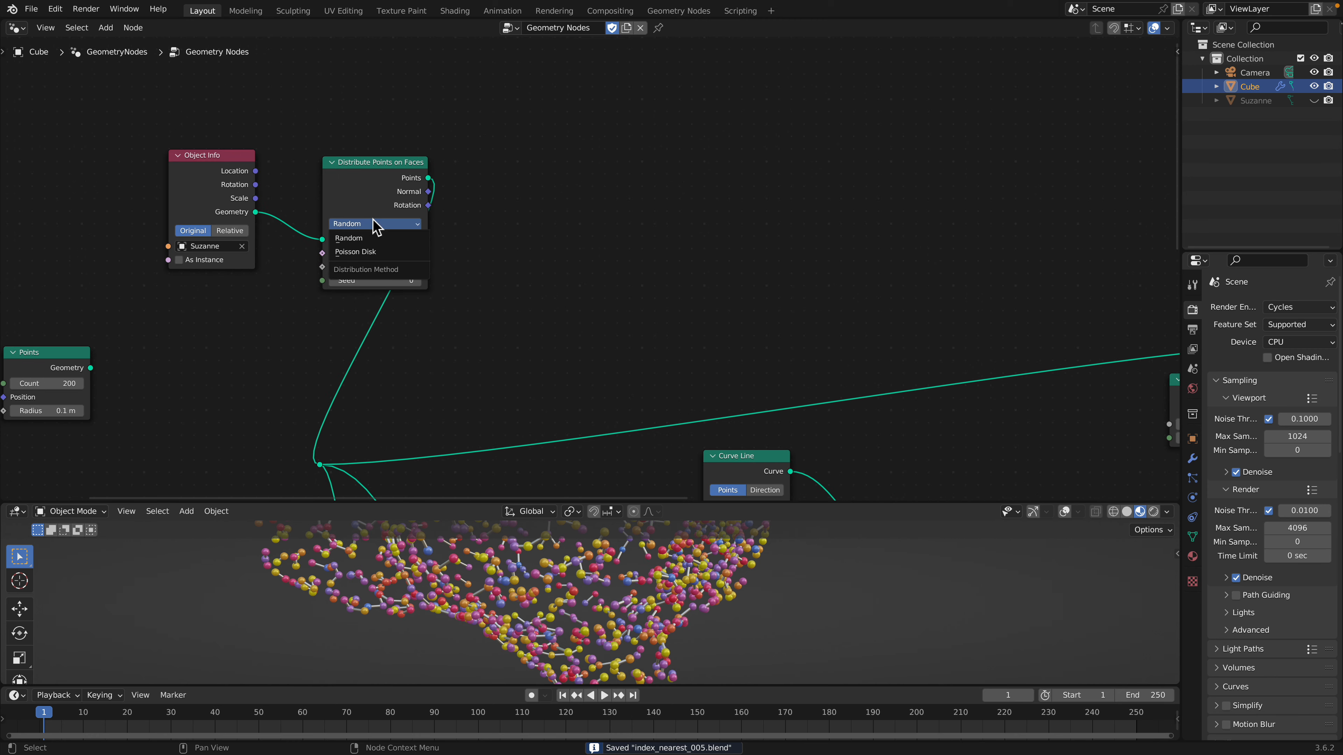
click(376, 252)
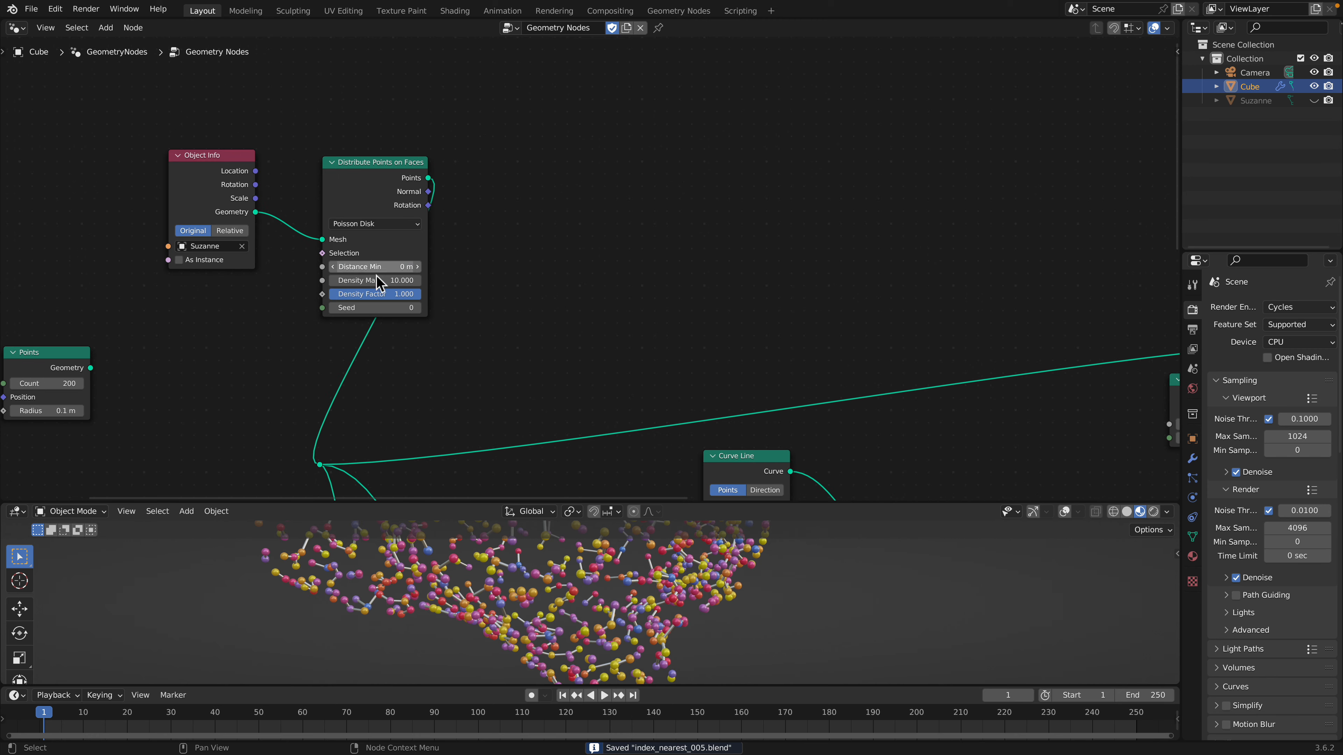
drag(376, 307, 391, 280)
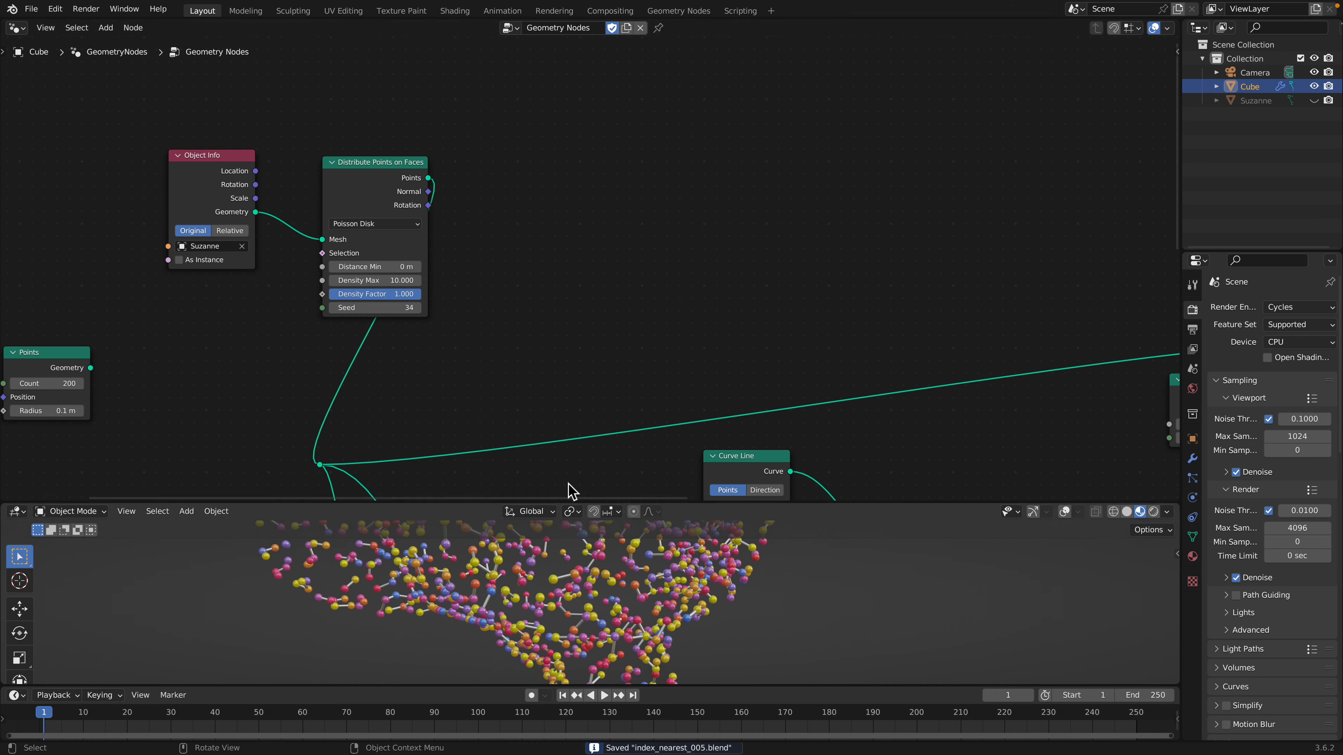
Enlarge the 3D viewport and adjust the Distribute Points on Faces node's Density Max while viewing the whole monkey
drag(582, 507, 582, 292)
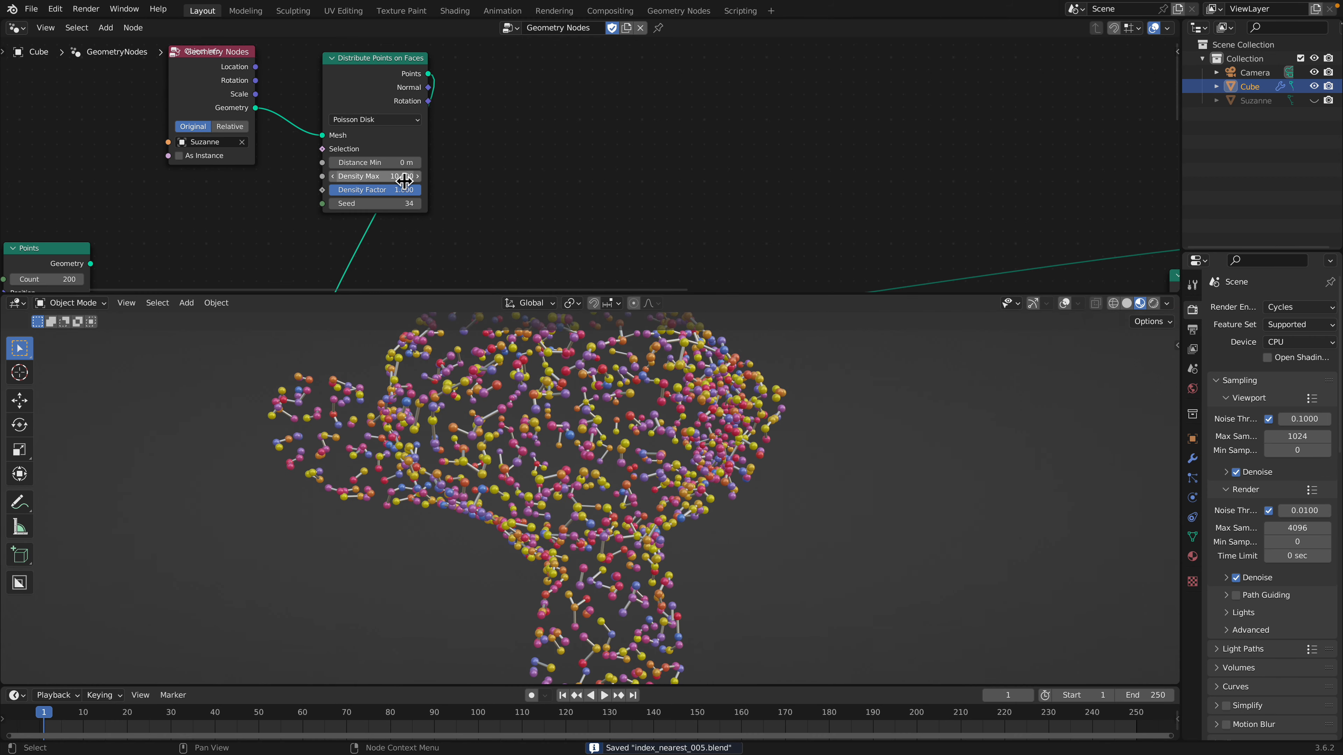
mouse_move(404, 182)
mouse_down()
mouse_move(478, 182)
mouse_move(399, 182)
mouse_up()
middle_drag(761, 424, 632, 356)
scroll(645, 219, down, 6)
Open the online manual page for the Index of Nearest node and read through its description, inputs and outputs
middle_drag(537, 197, 569, 101)
scroll(585, 161, up, 5)
drag(374, 104, 358, 101)
scroll(512, 110, up, 2)
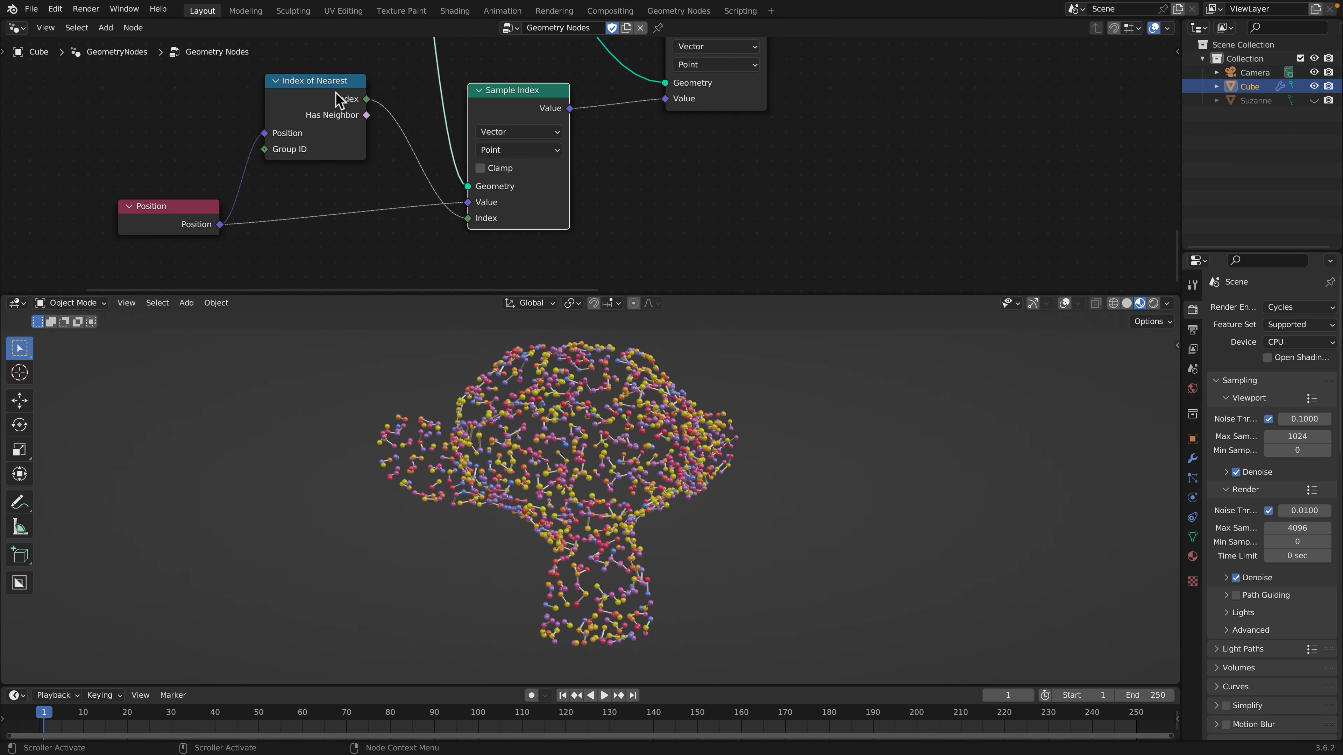
right_click(333, 96)
click(308, 263)
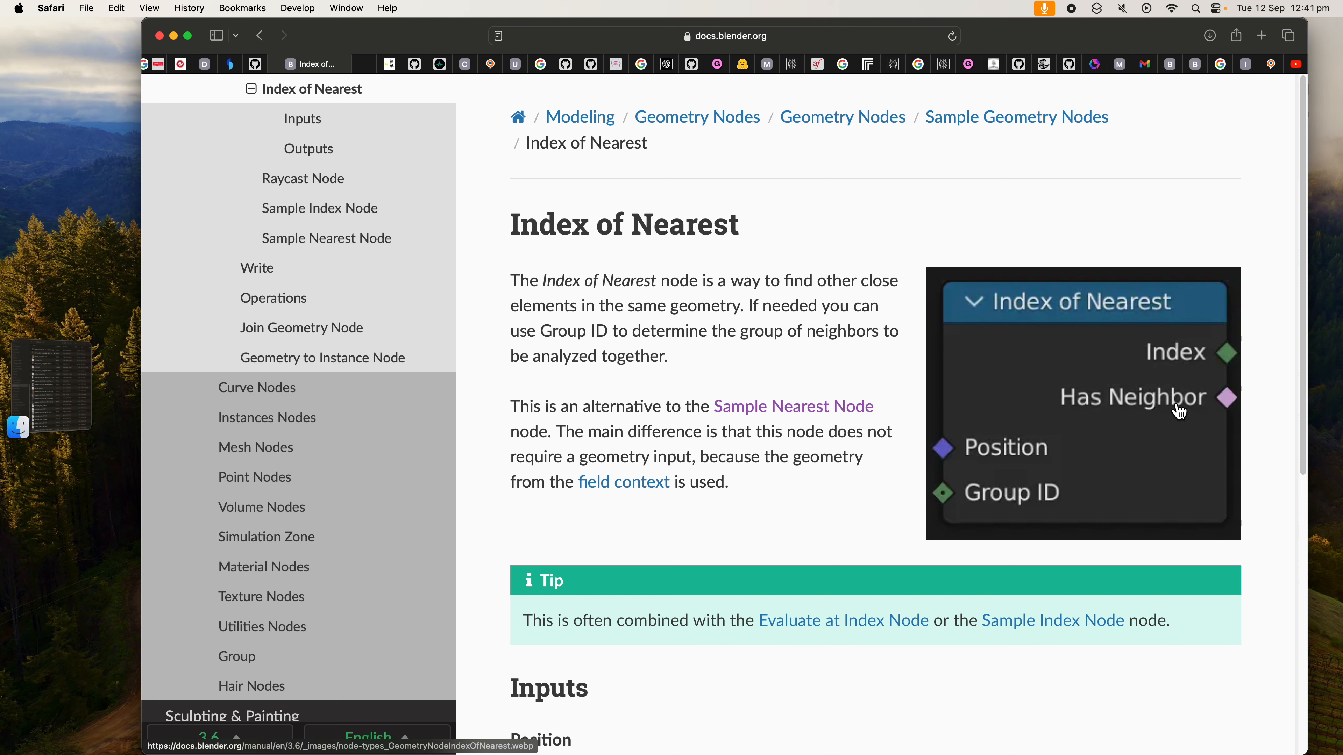
scroll(923, 493, down, 9)
scroll(687, 506, up, 9)
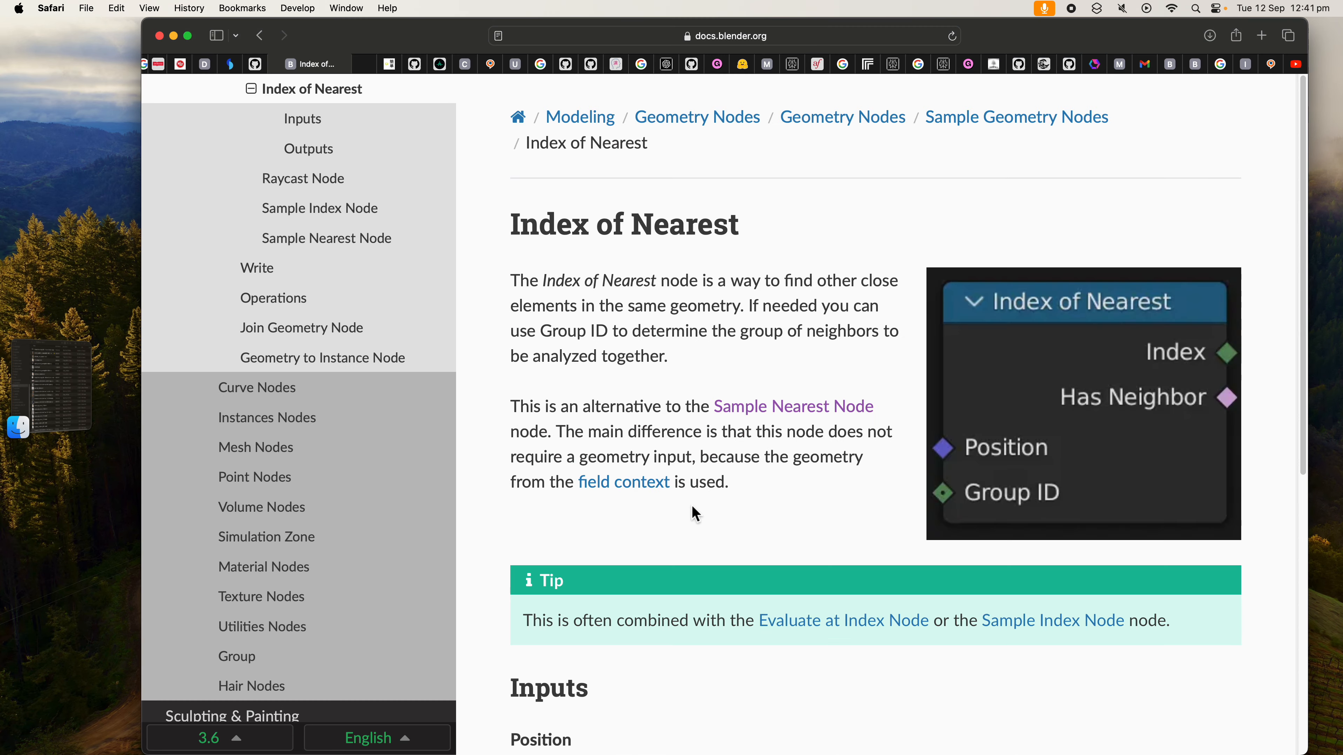
scroll(695, 513, down, 5)
scroll(875, 617, up, 5)
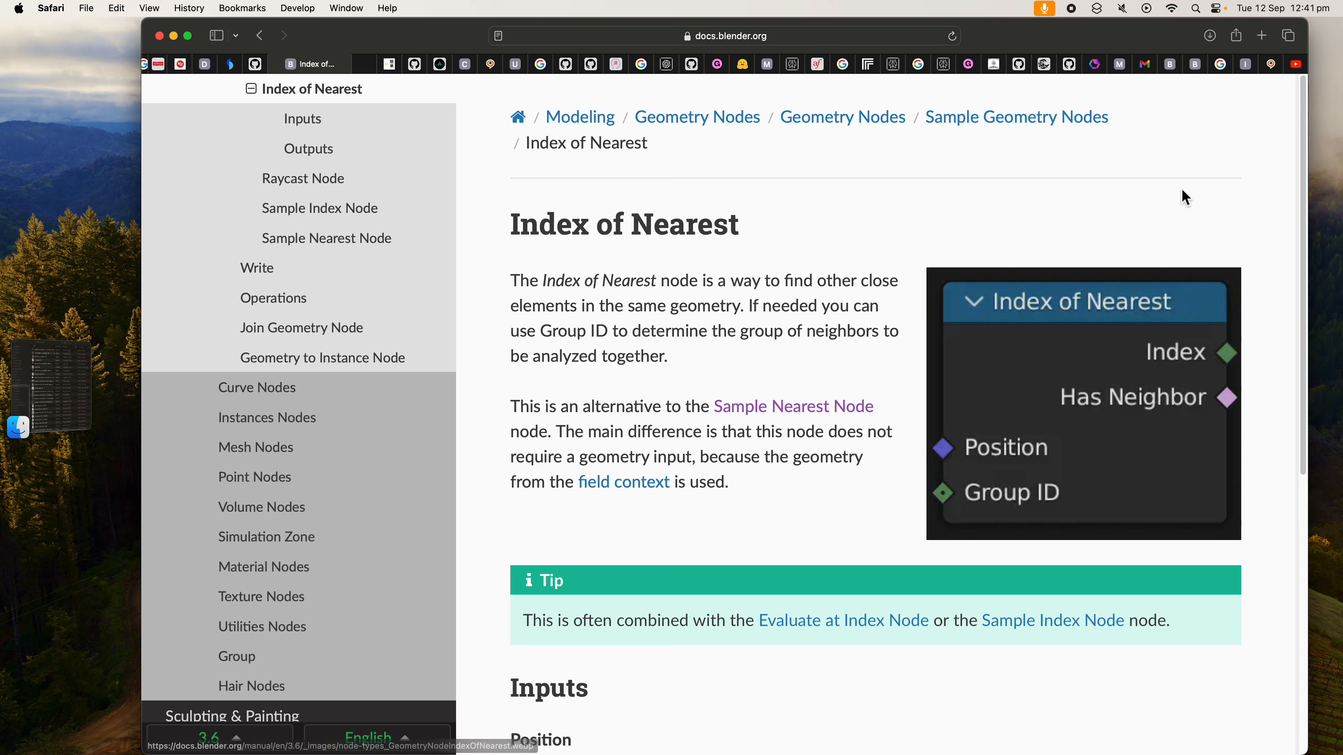
Review the Stack Exchange question about the Group ID input and the YouTube packing tutorial, and switch back to Blender
click(1272, 65)
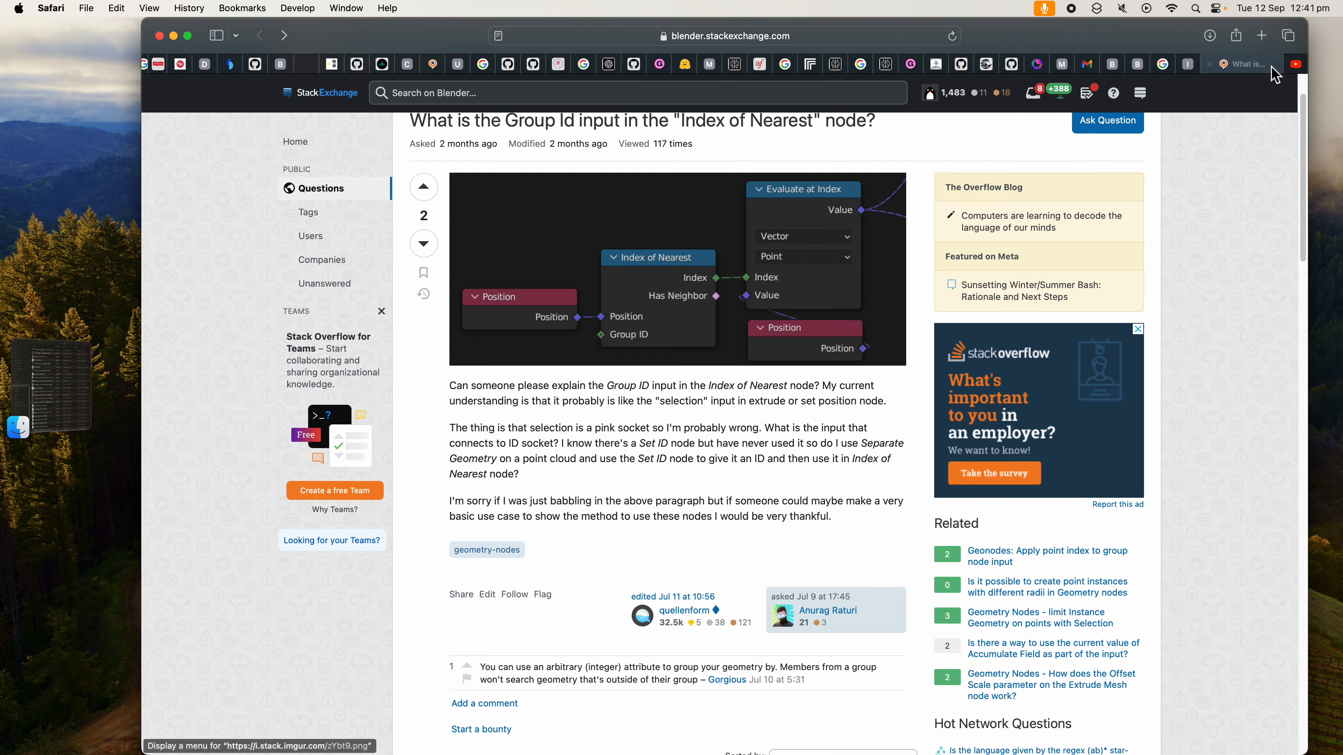
scroll(712, 280, down, 15)
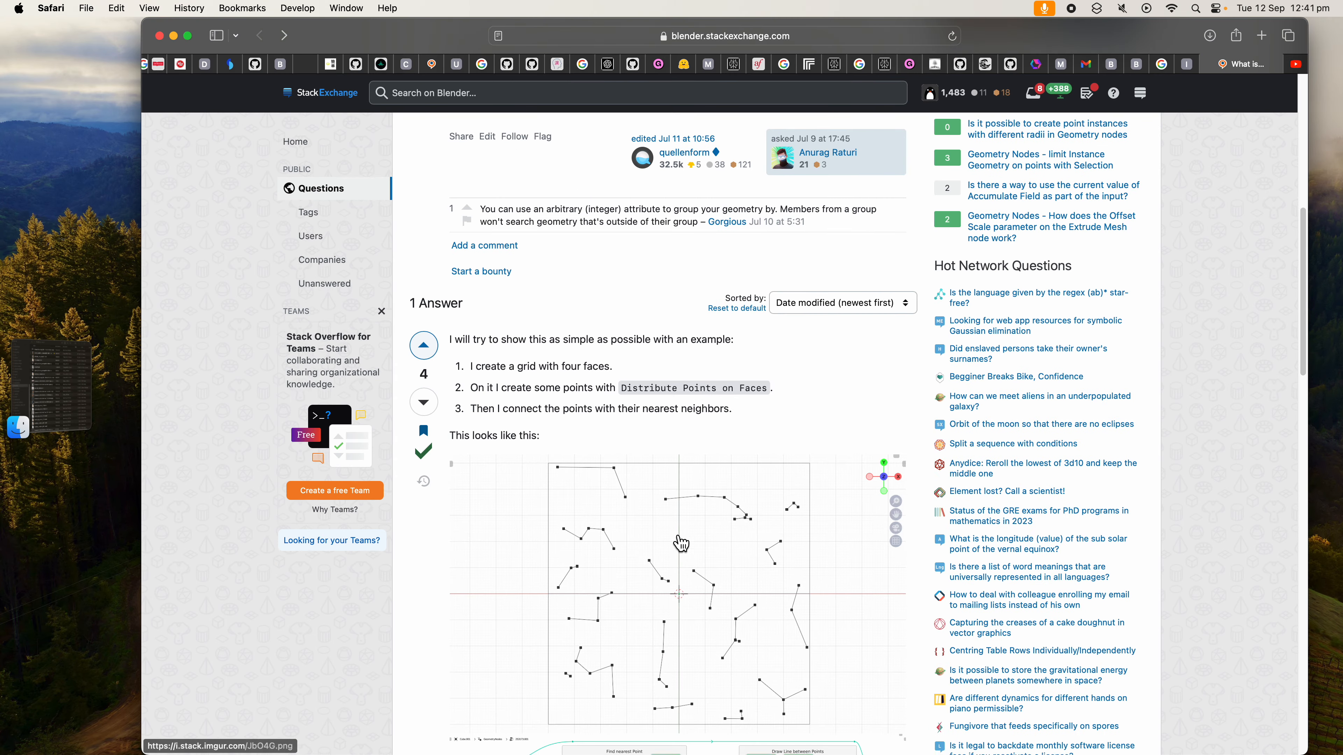
scroll(676, 419, up, 5)
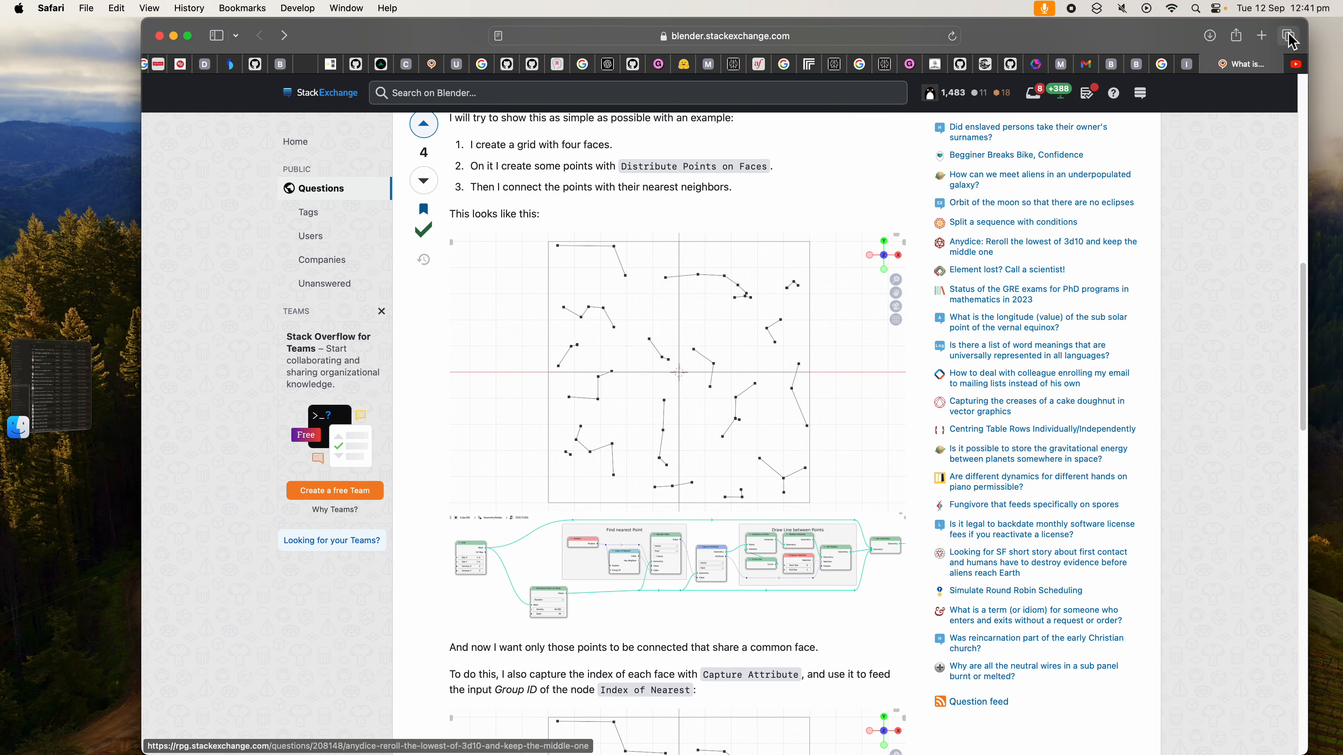
click(1295, 65)
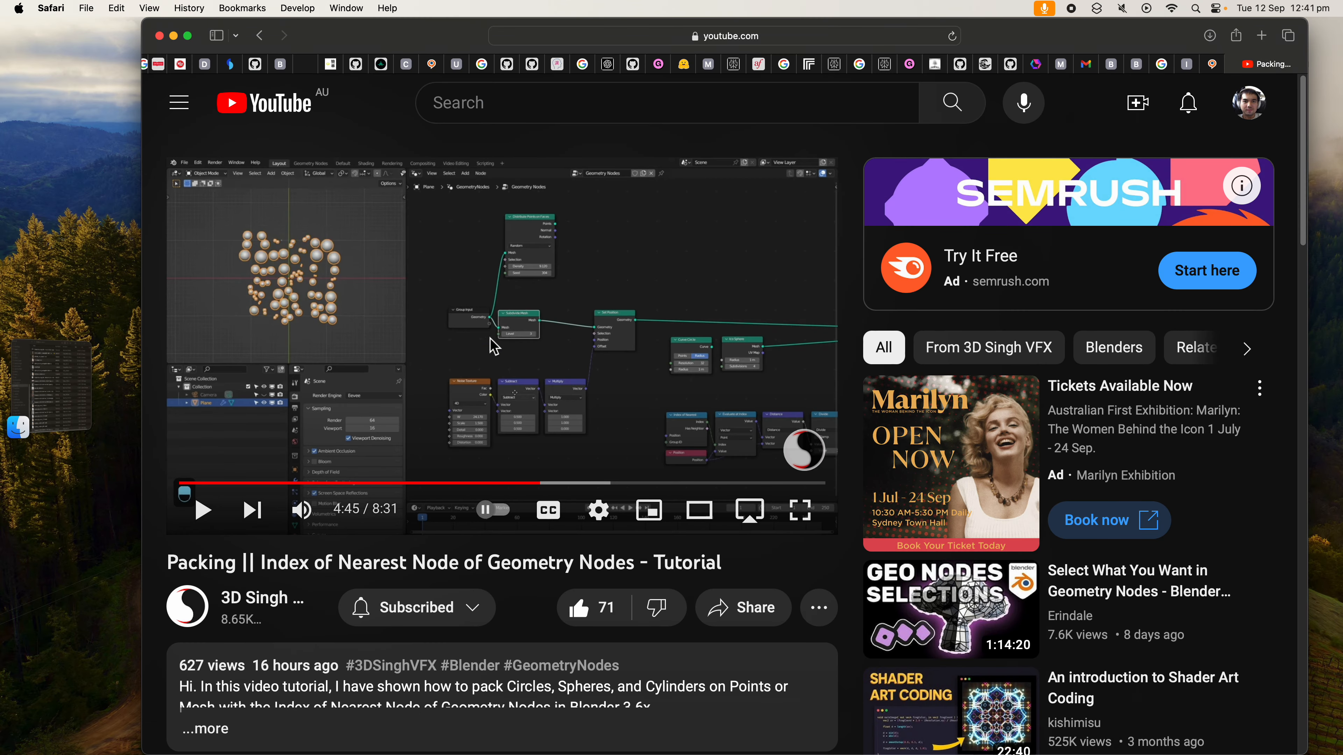
key(ctrl+Right)
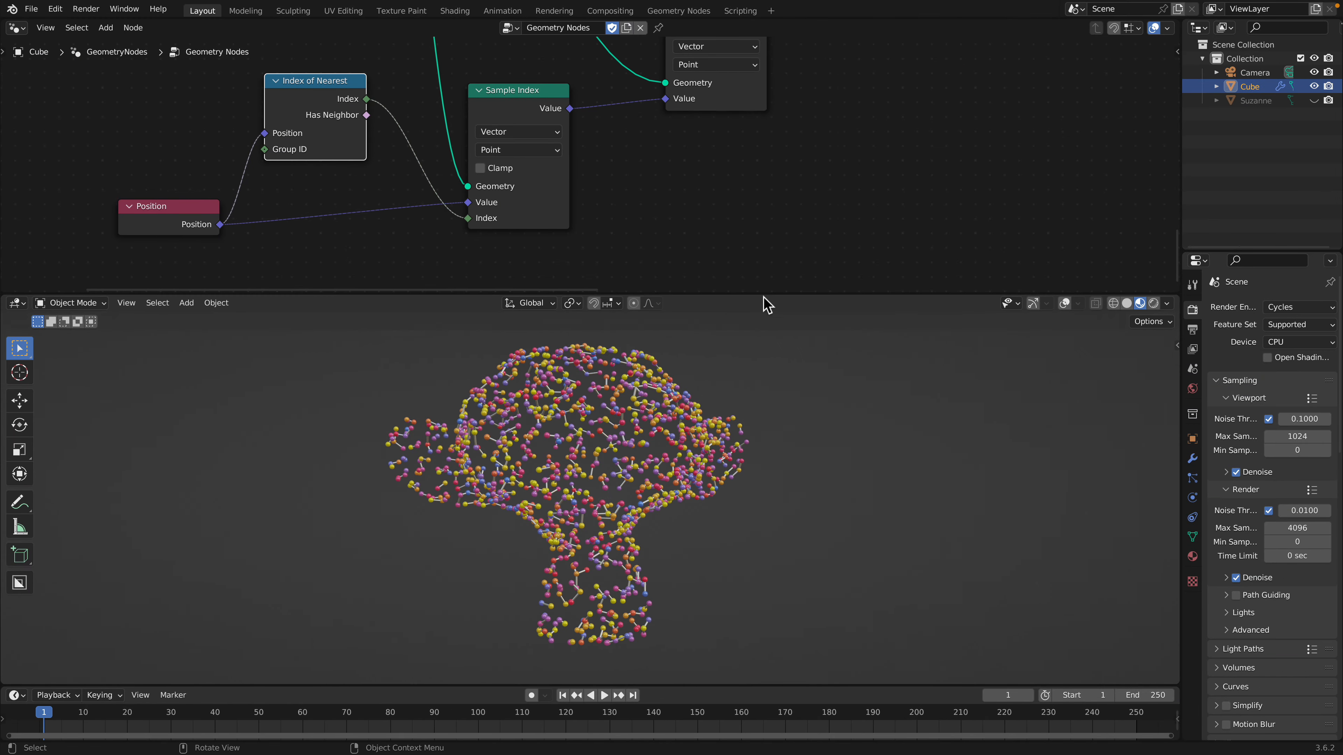
Move the Object Info, Distribute Points on Faces, Random Value and Points nodes further left in the enlarged node editor, and save the file
drag(768, 299, 763, 419)
scroll(675, 291, down, 4)
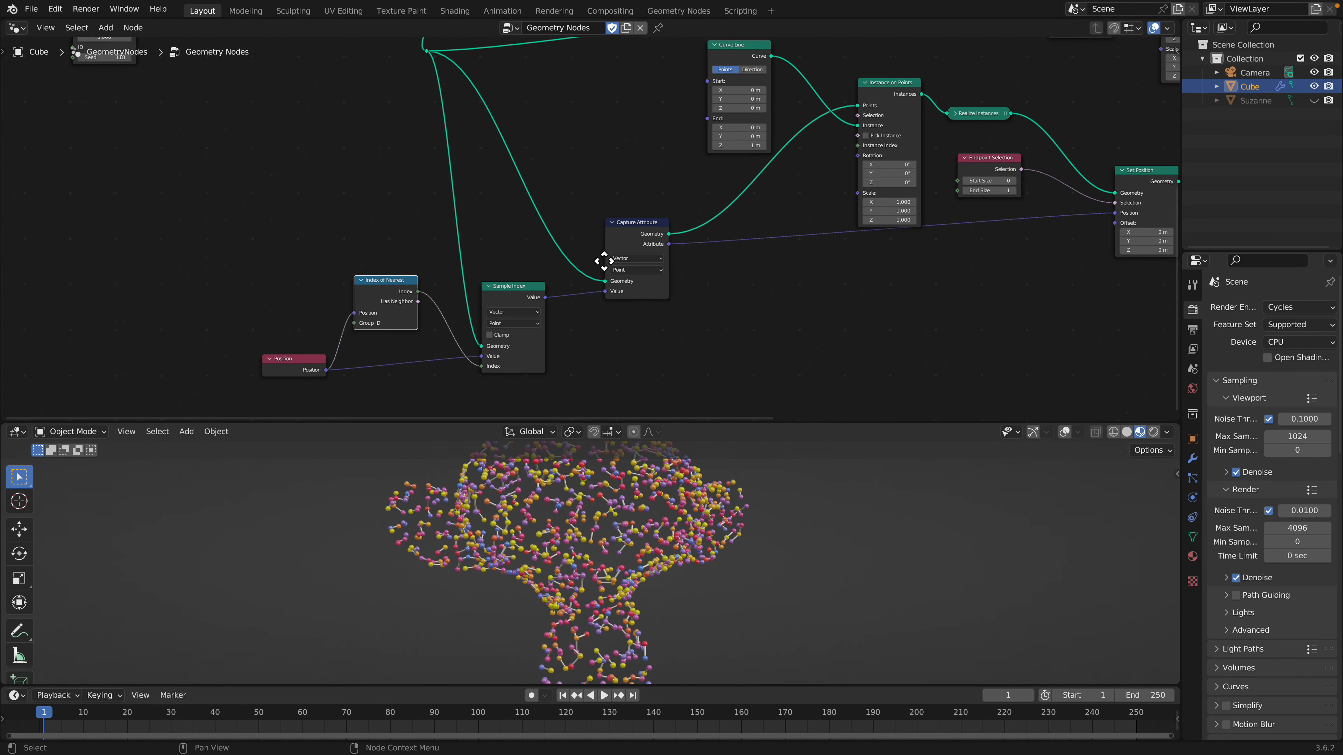
key(Home)
drag(410, 72, 515, 109)
drag(508, 95, 321, 65)
drag(299, 176, 245, 200)
drag(357, 191, 292, 209)
middle_drag(365, 215, 348, 207)
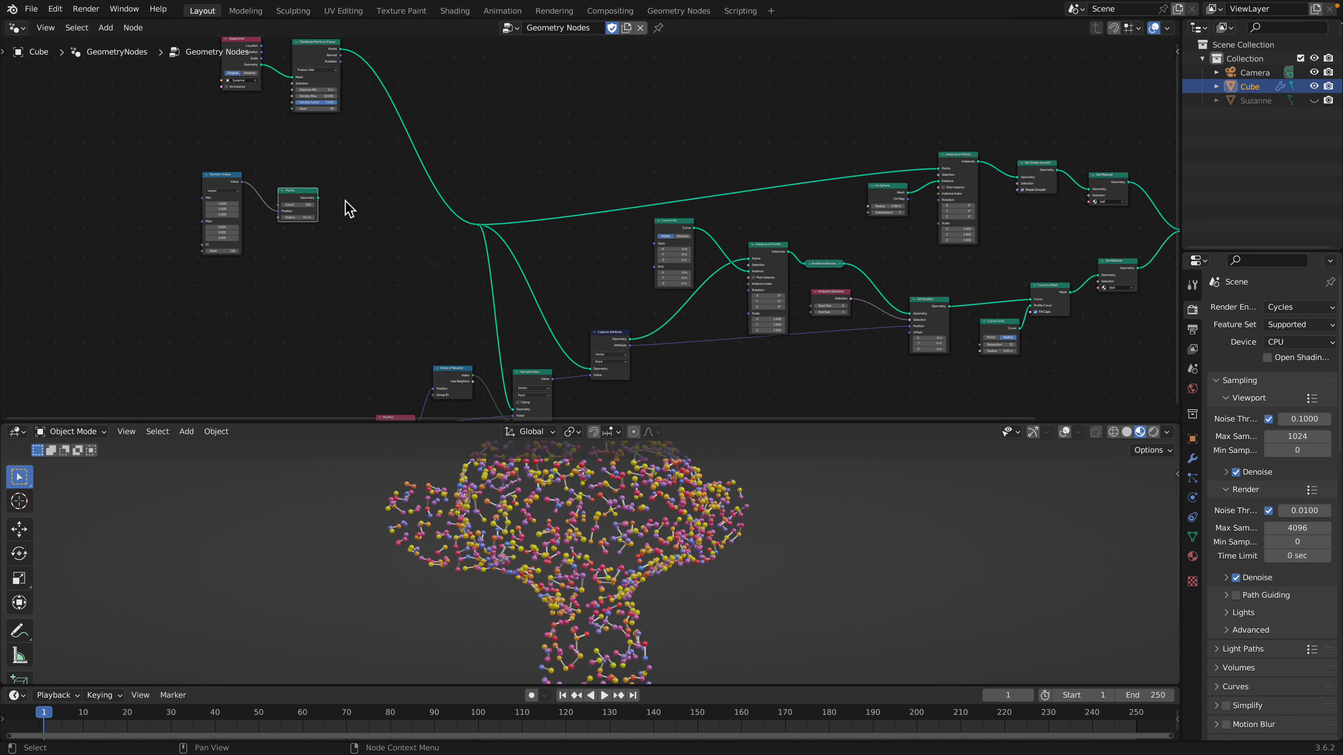
key(super+s)
Enlarge the 3D viewport and view the finished ball-and-stick monkey
drag(738, 427, 740, 292)
middle_drag(795, 444, 817, 469)
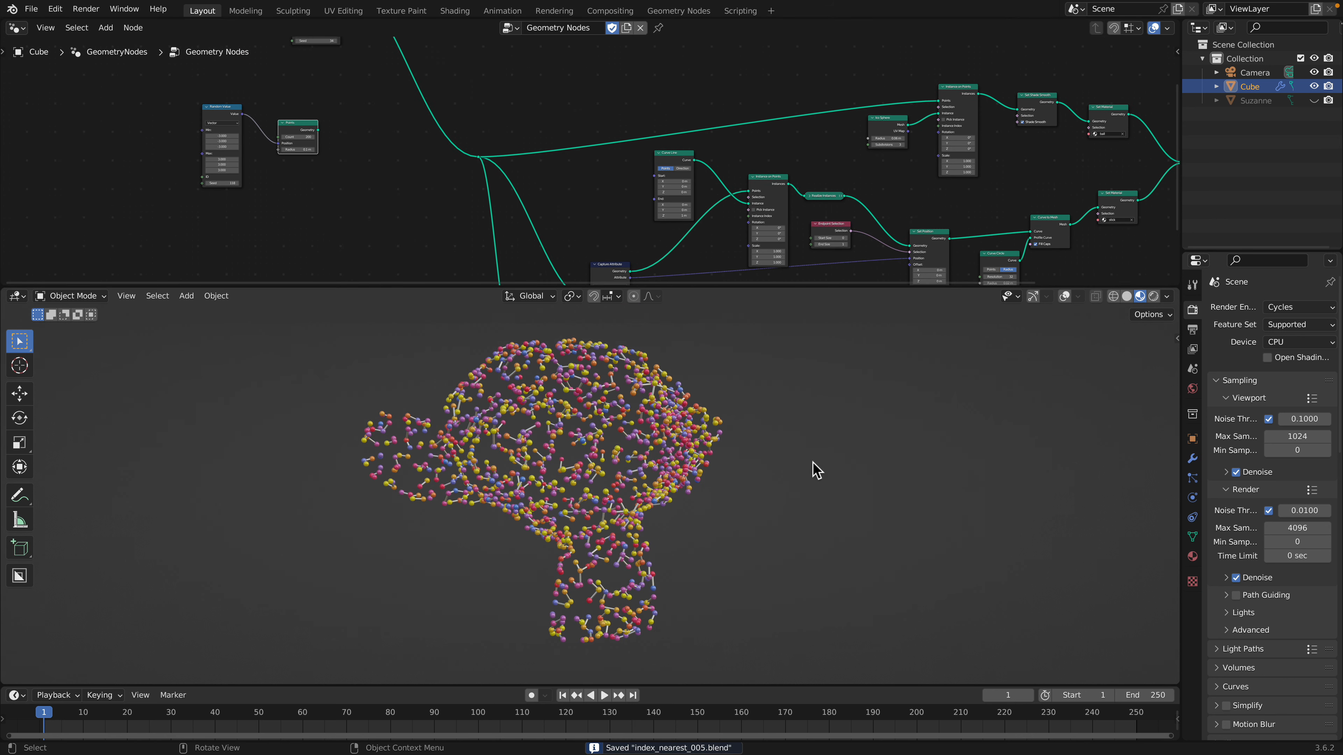
mouse_move(1100, 9)
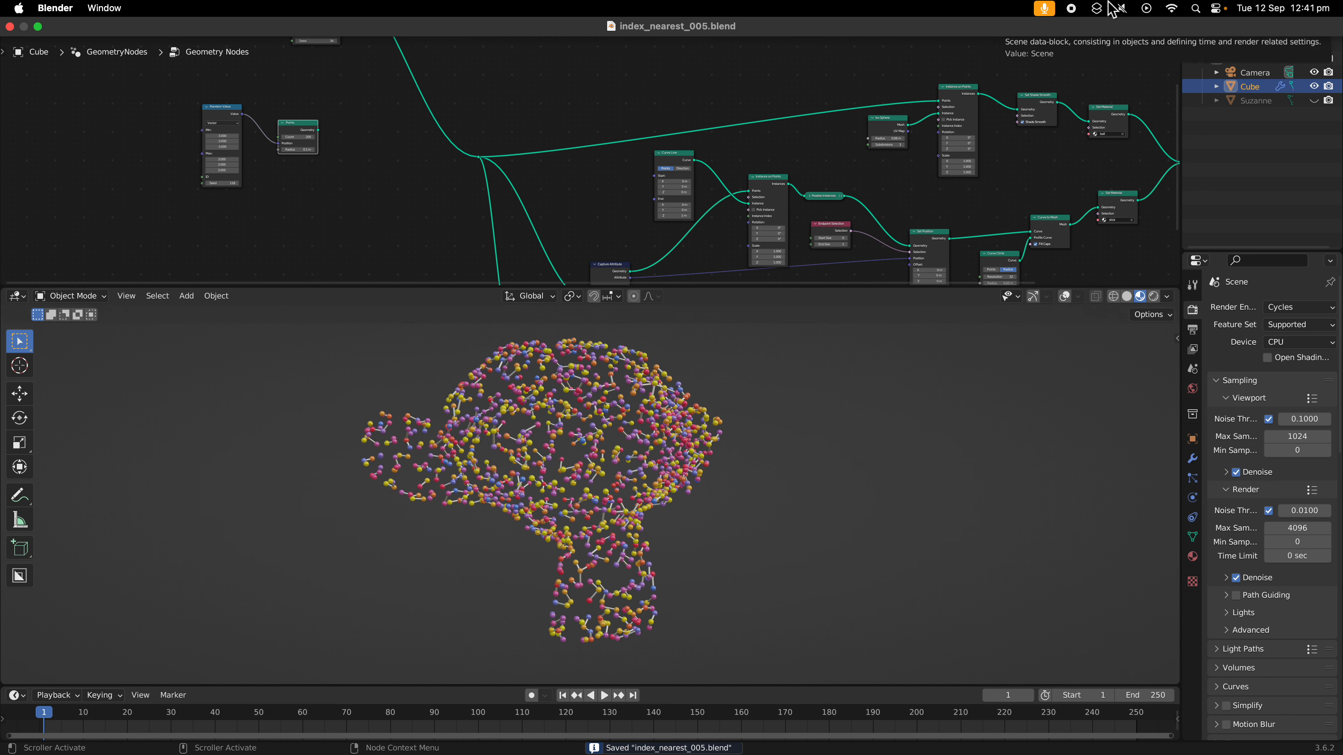